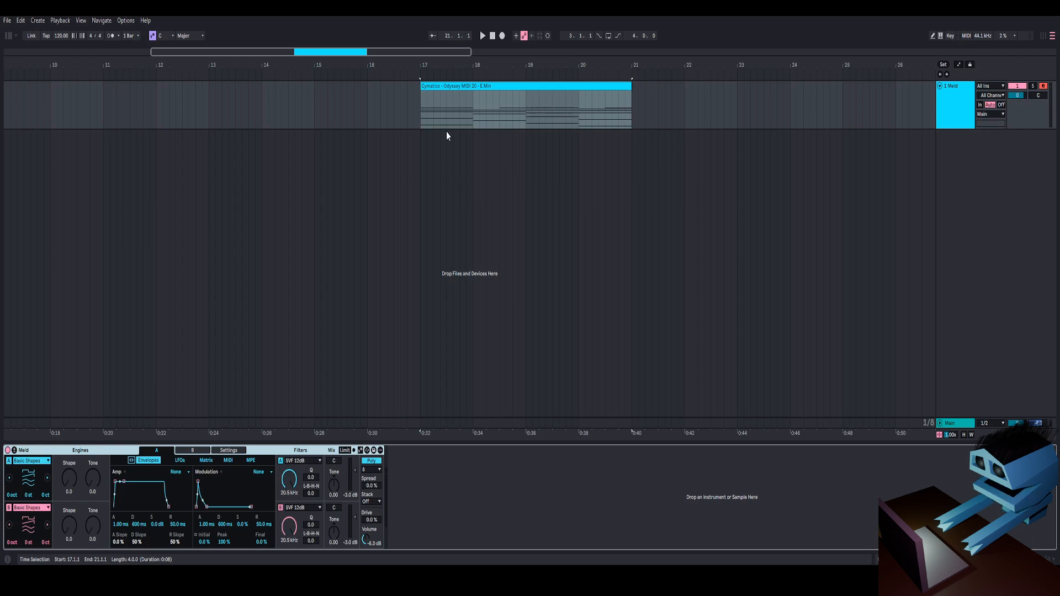
- Expand Meld's modulation matrix and look through the modulation targets of engine A
{"action": "scroll", "coordinate": [356, 240], "scroll_direction": "up", "scroll_amount": 1}
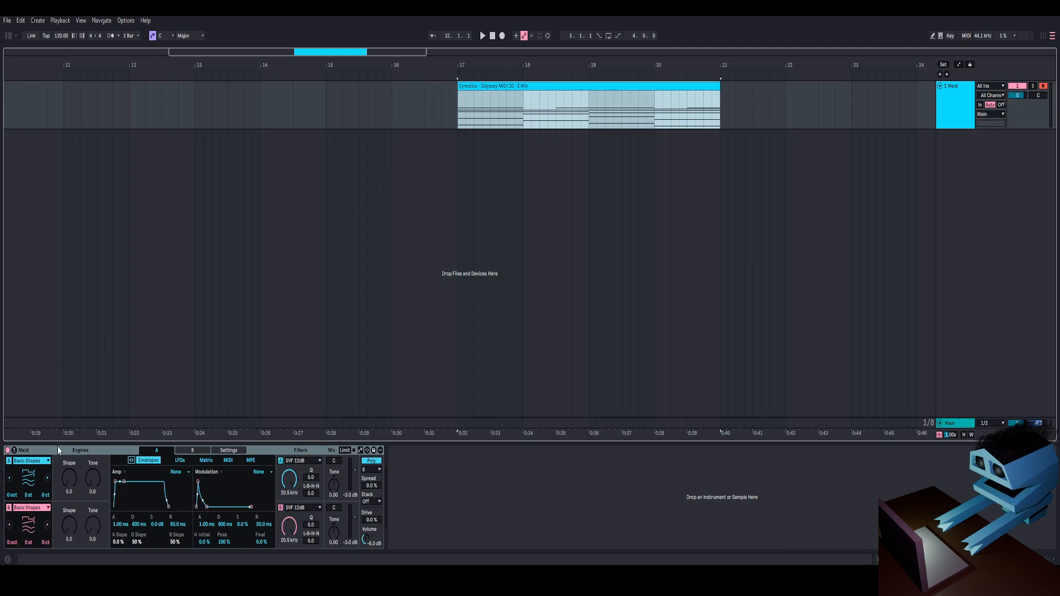
{"action": "left_click", "coordinate": [14, 450]}
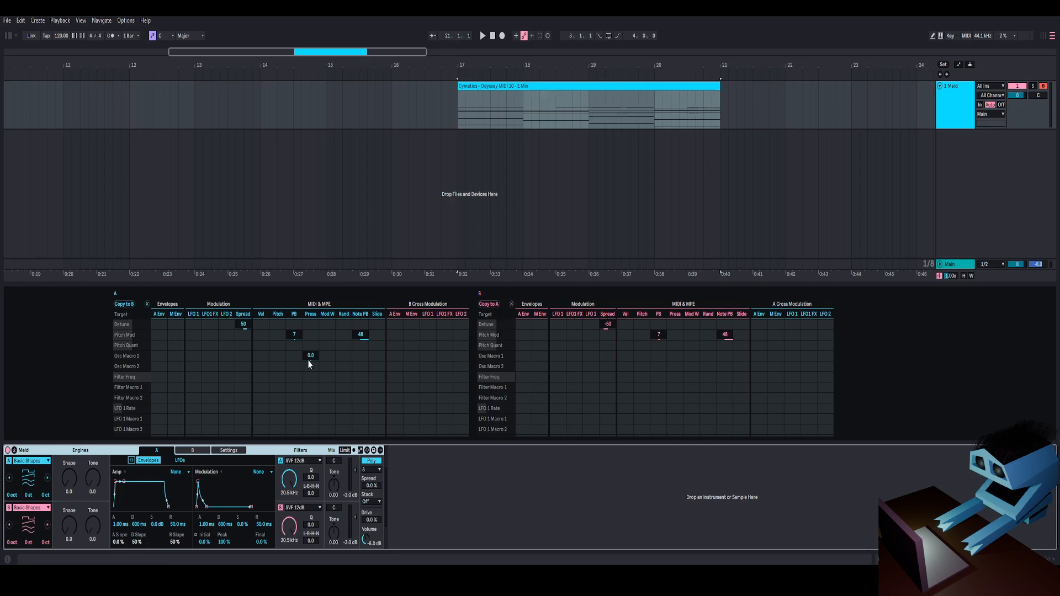
{"action": "scroll", "coordinate": [188, 365], "scroll_direction": "down", "scroll_amount": 5}
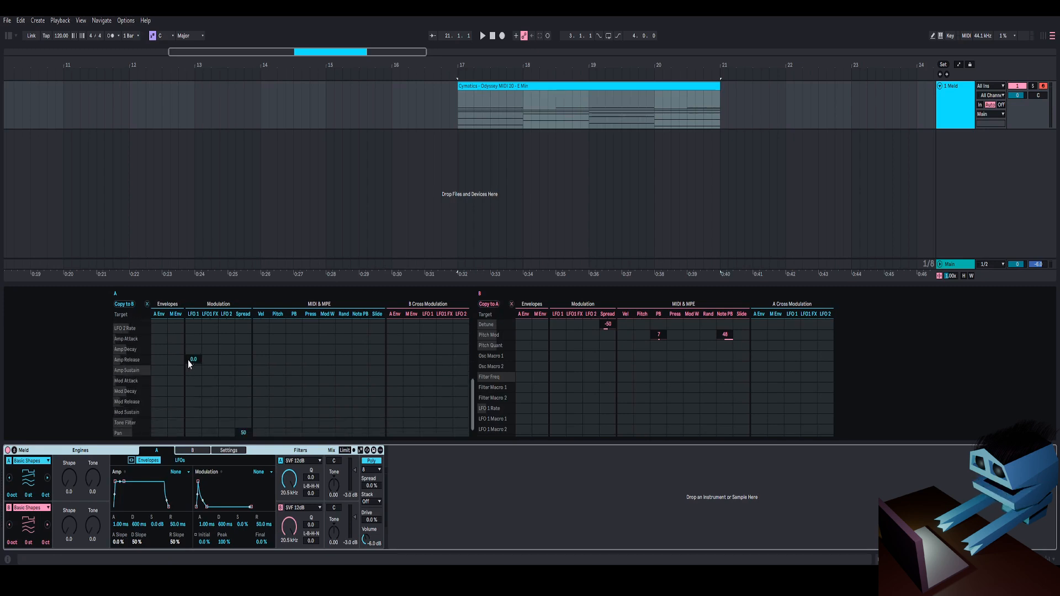
{"action": "scroll", "coordinate": [189, 360], "scroll_direction": "up", "scroll_amount": 5}
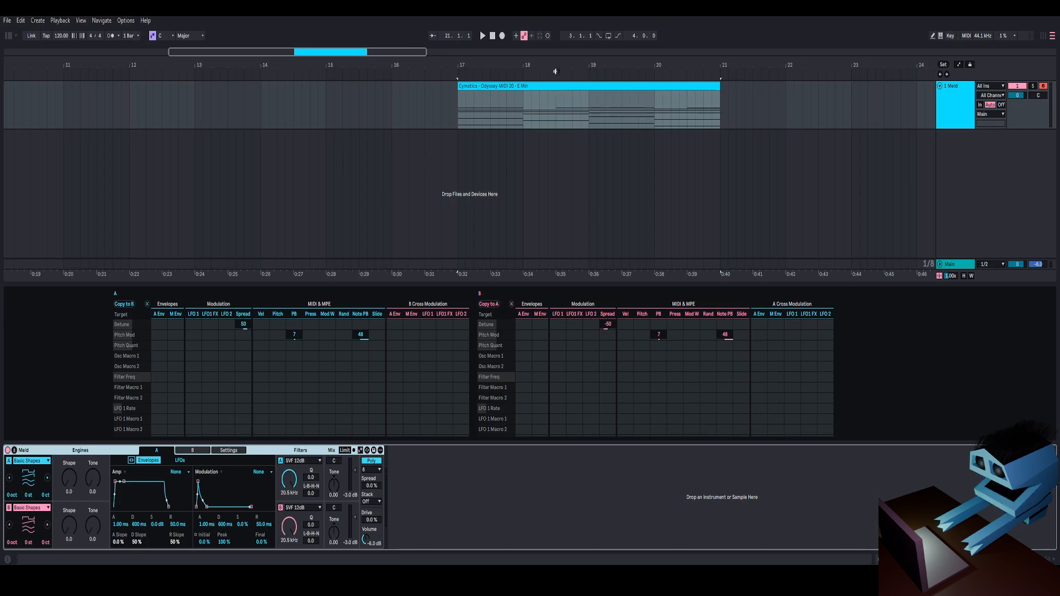
- Loop the arrangement over the full length of the MIDI clip and audition Meld's initial sound
{"action": "left_click", "coordinate": [564, 86]}
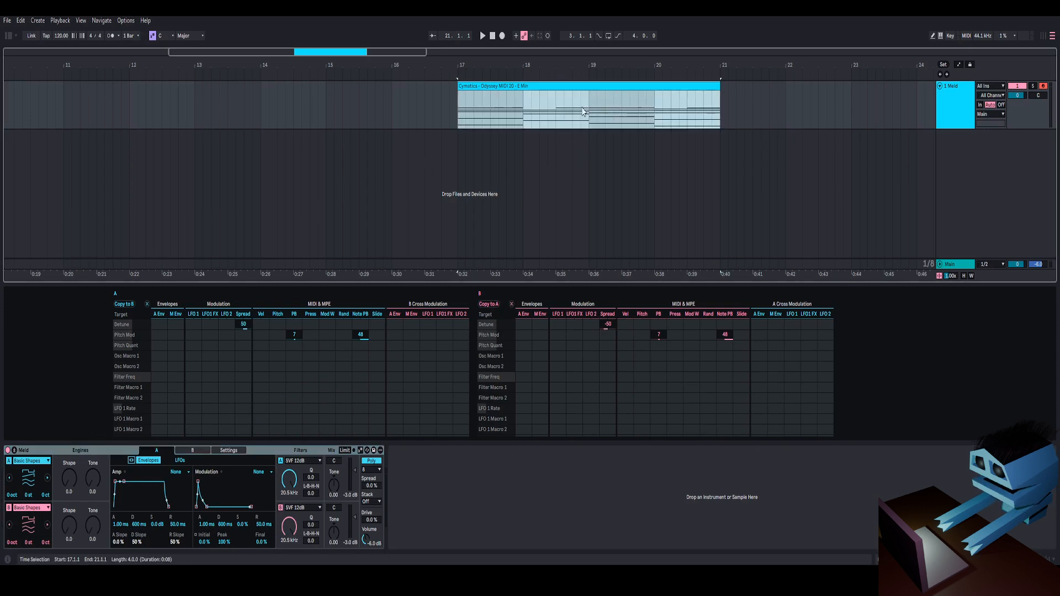
{"action": "left_click_drag", "start_coordinate": [582, 68], "coordinate": [557, 64]}
{"action": "right_click", "coordinate": [581, 86]}
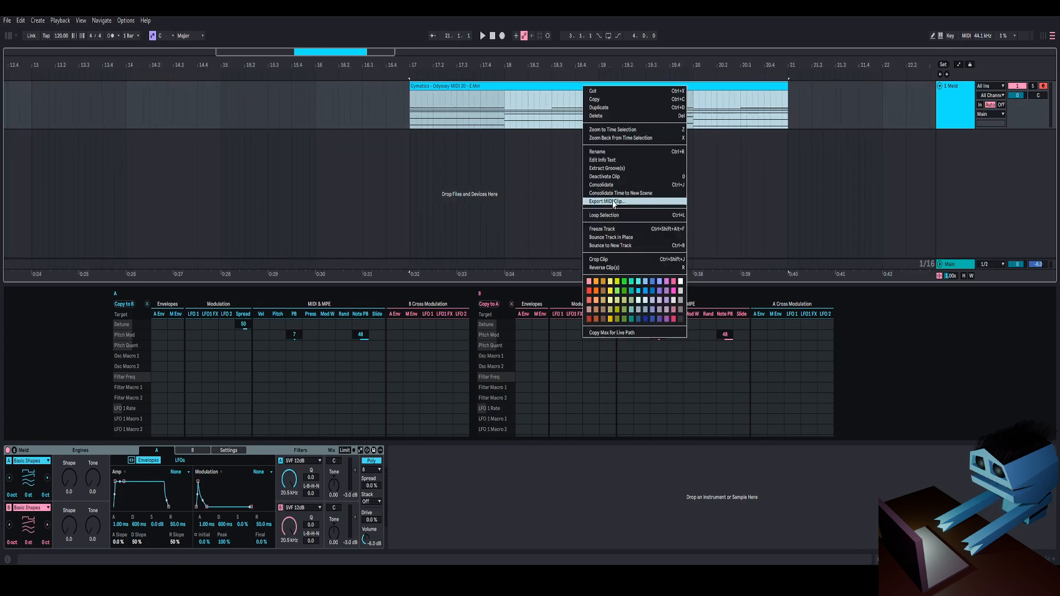
{"action": "left_click", "coordinate": [611, 215]}
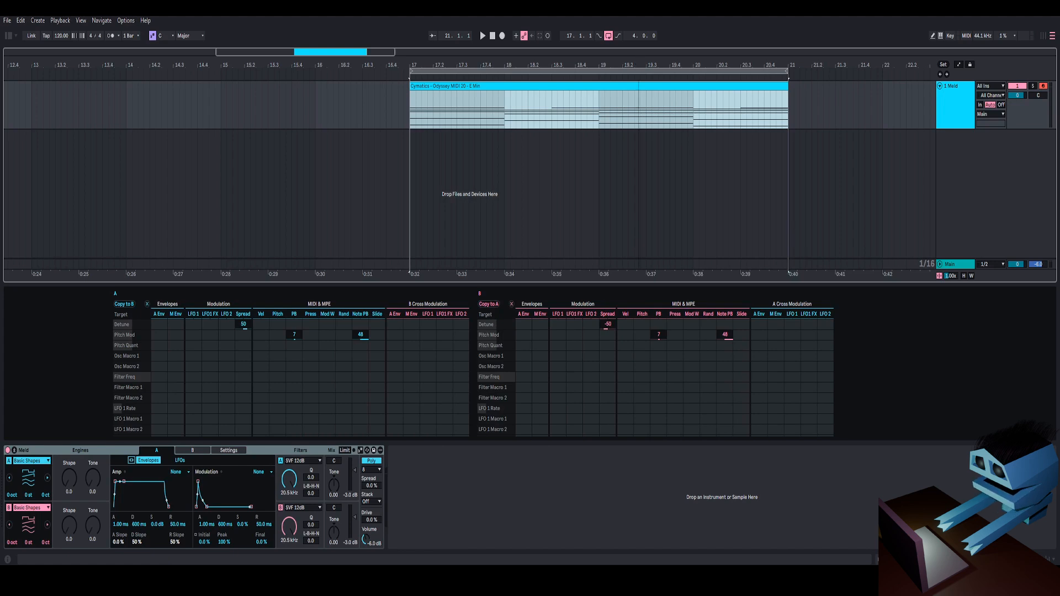
{"action": "left_click_drag", "start_coordinate": [648, 66], "coordinate": [649, 50]}
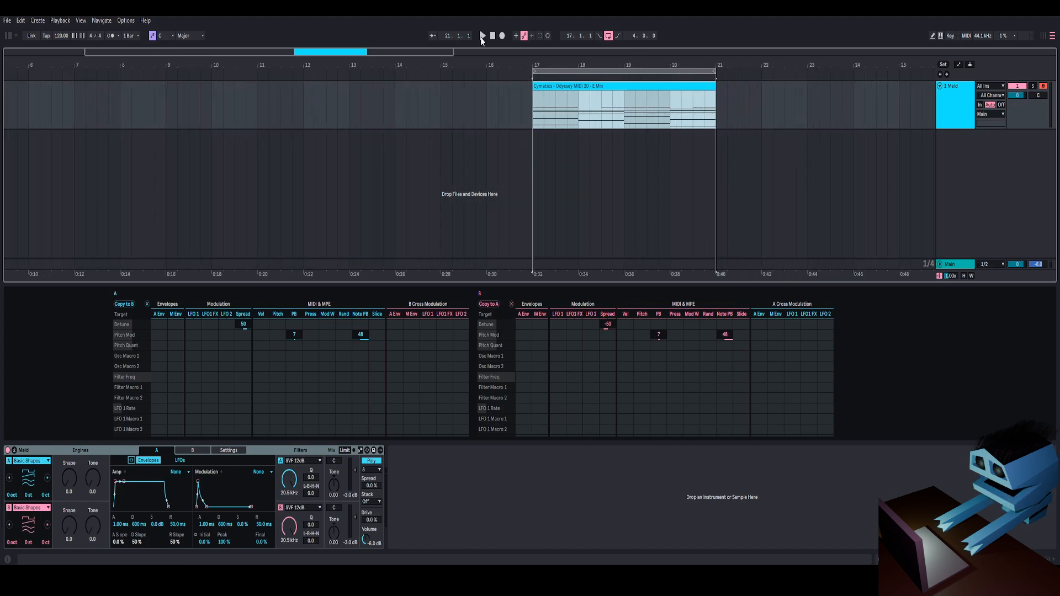
{"action": "left_click", "coordinate": [482, 36]}
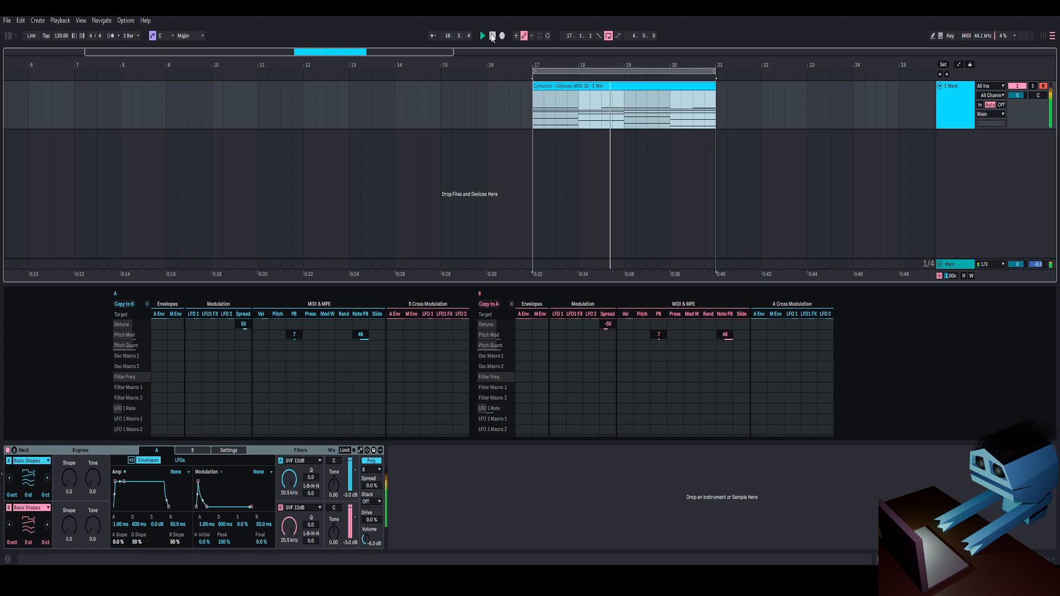
{"action": "left_click", "coordinate": [492, 36]}
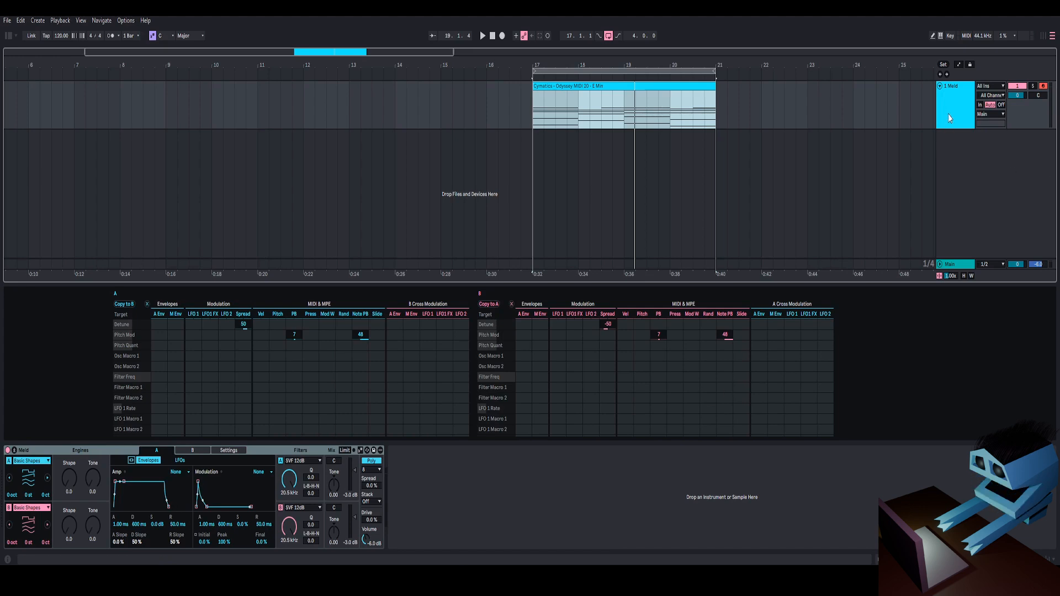
{"action": "left_click", "coordinate": [672, 86]}
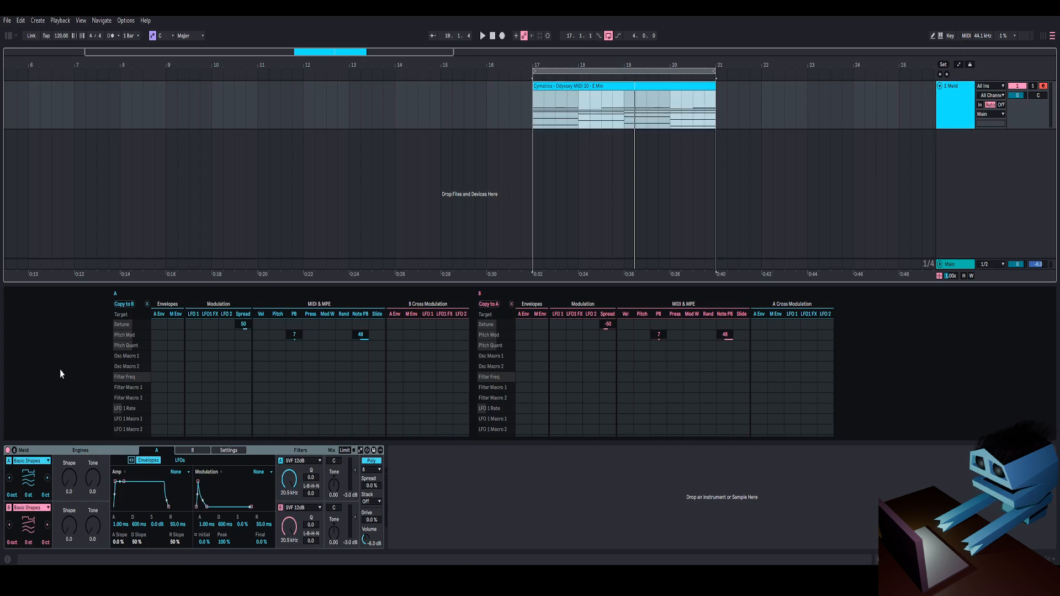
- With the clip playing and engine B switched off to compare, set engine A's Shape to 32.5 and its amp attack to 111 ms
{"action": "left_click", "coordinate": [69, 478]}
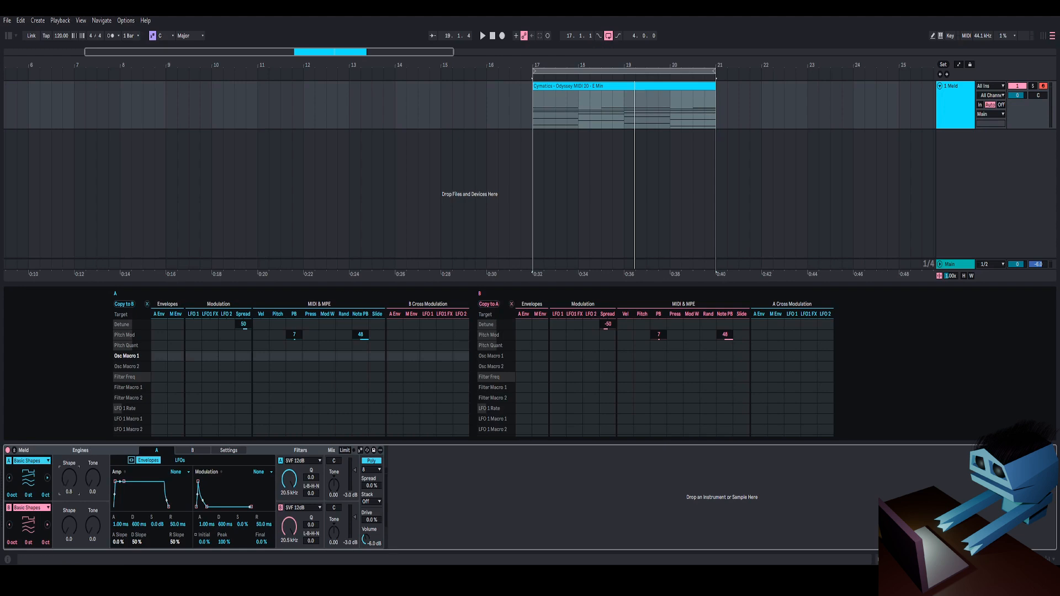
{"action": "key", "text": "space"}
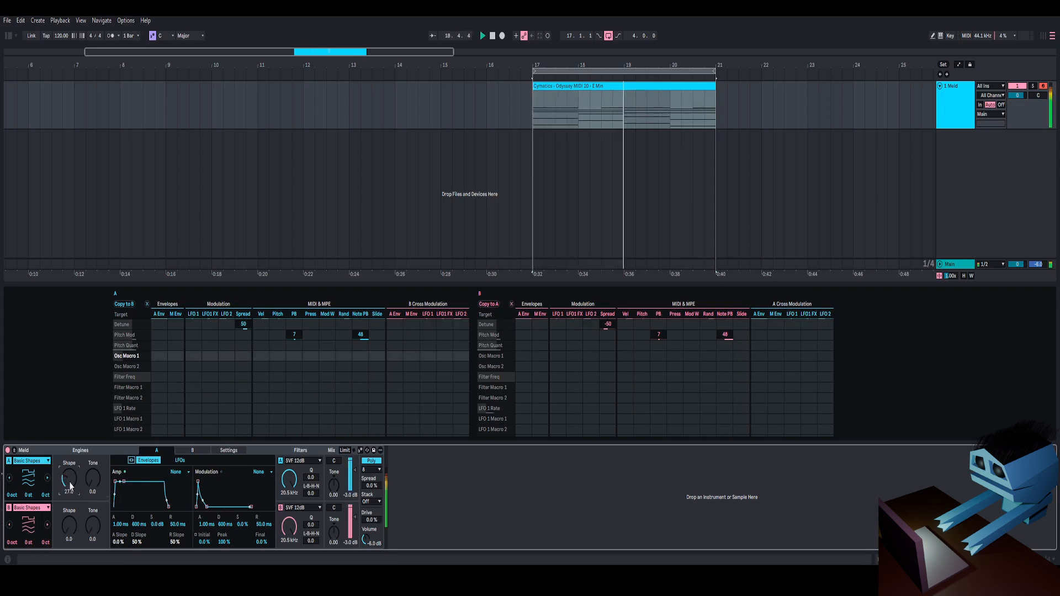
{"action": "left_click_drag", "start_coordinate": [70, 483], "coordinate": [120, 482]}
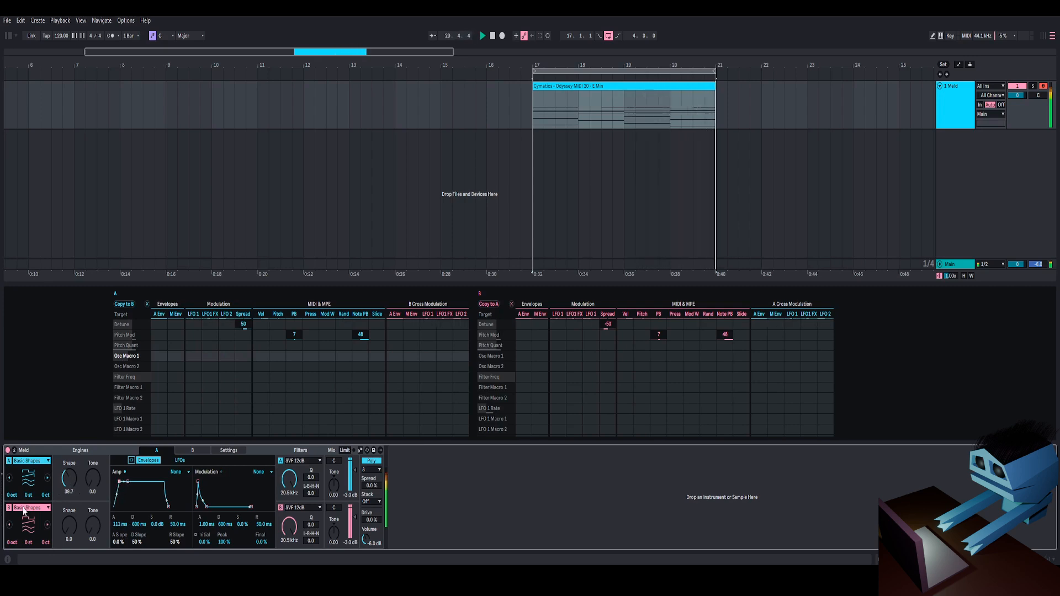
{"action": "left_click", "coordinate": [8, 507]}
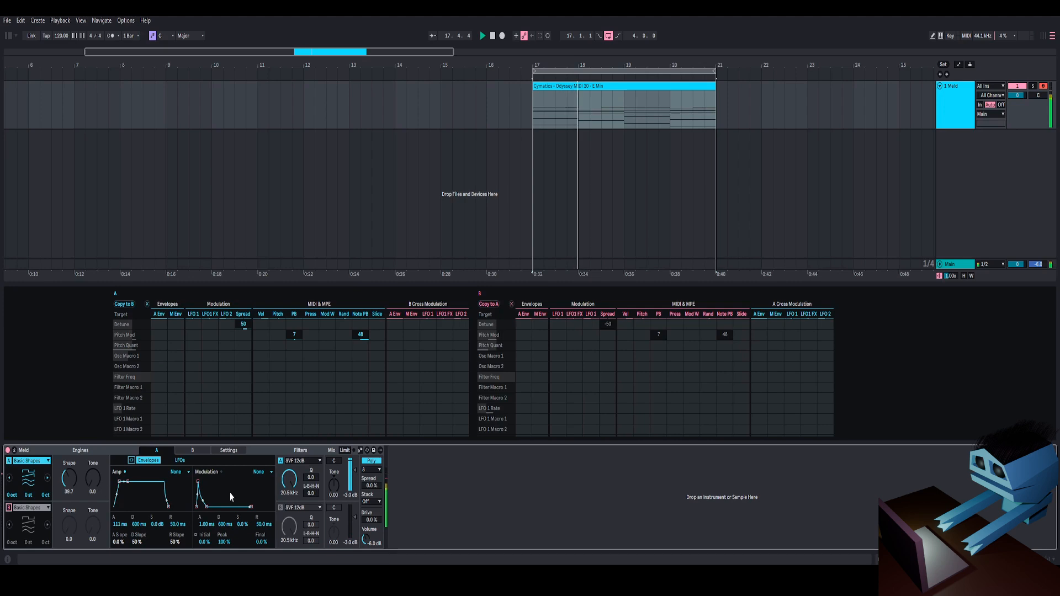
{"action": "left_click_drag", "start_coordinate": [70, 479], "coordinate": [69, 489]}
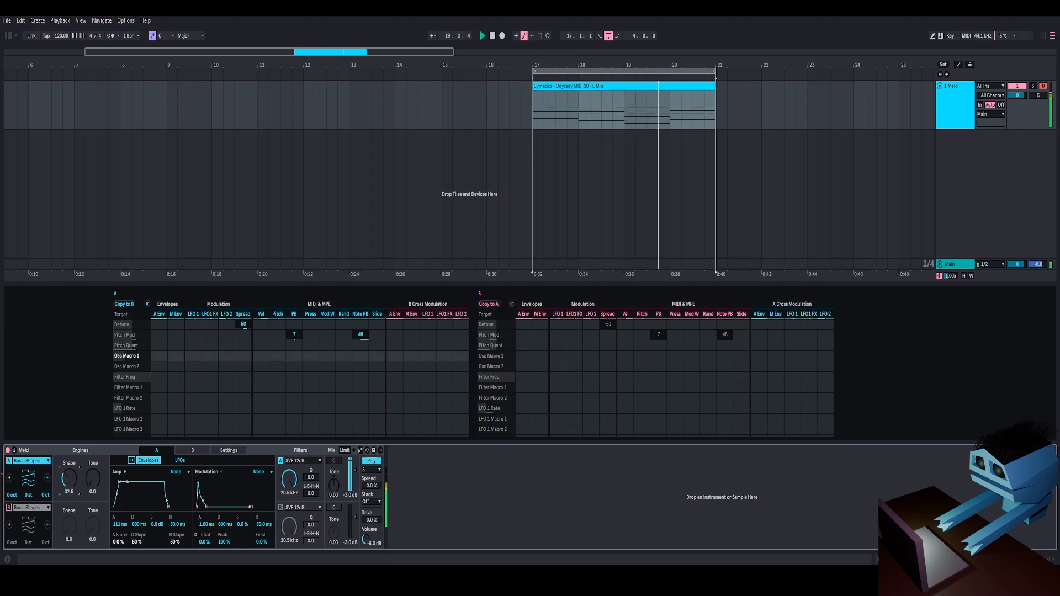
- Switch engine B back on, transpose it up one octave and lower its volume to about -9.3 dB
{"action": "left_click", "coordinate": [9, 507]}
{"action": "left_click_drag", "start_coordinate": [11, 543], "coordinate": [11, 534]}
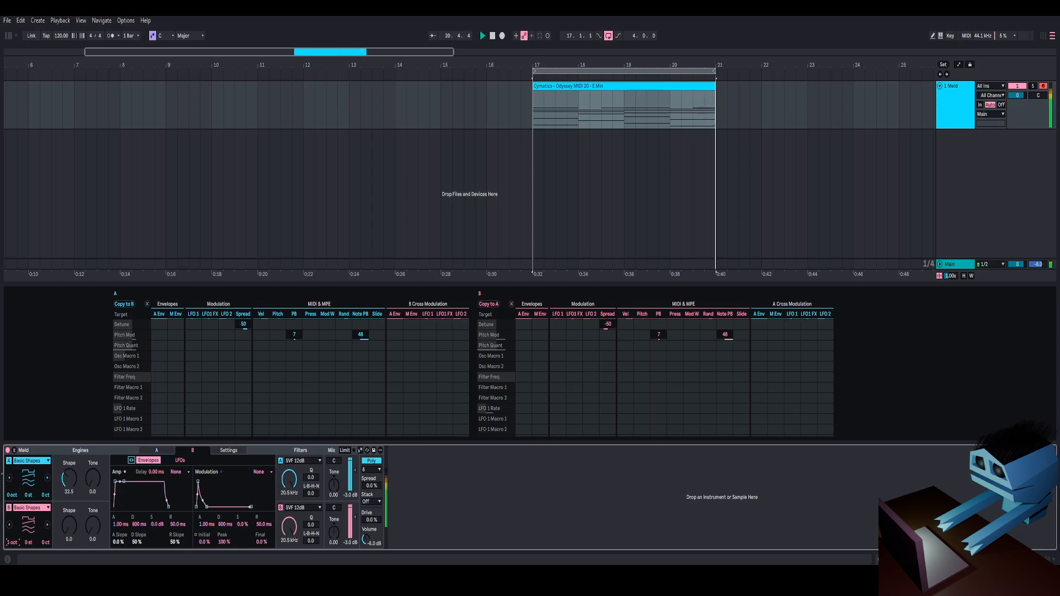
{"action": "left_click_drag", "start_coordinate": [355, 519], "coordinate": [355, 522]}
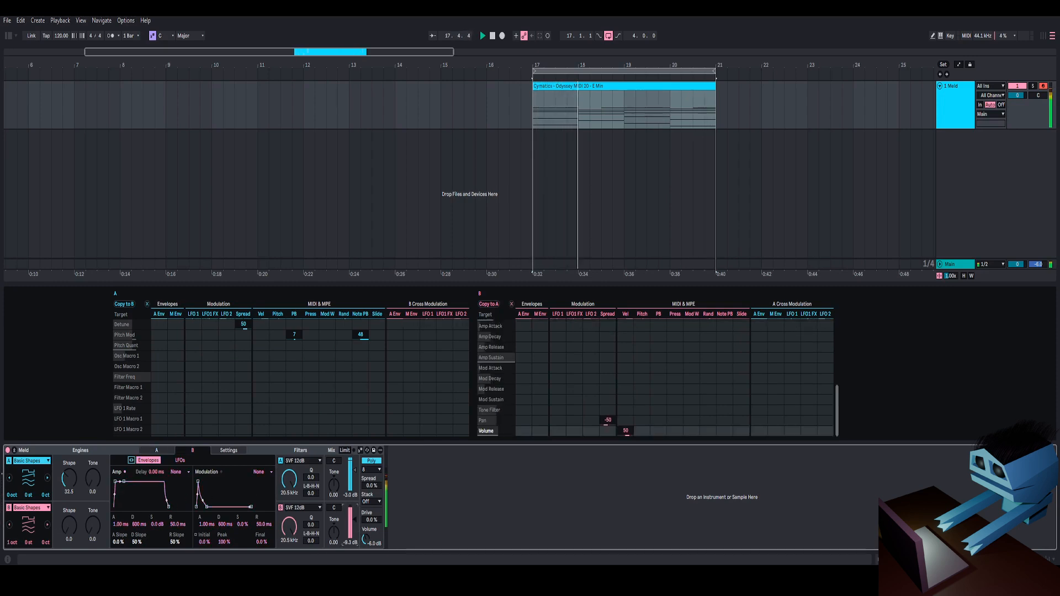
- Set engine B's amp envelope to 241 ms attack, 15.3 s decay and -inf dB sustain, and engine A's to 3.86 s decay and -inf dB sustain
{"action": "left_click_drag", "start_coordinate": [115, 482], "coordinate": [121, 483]}
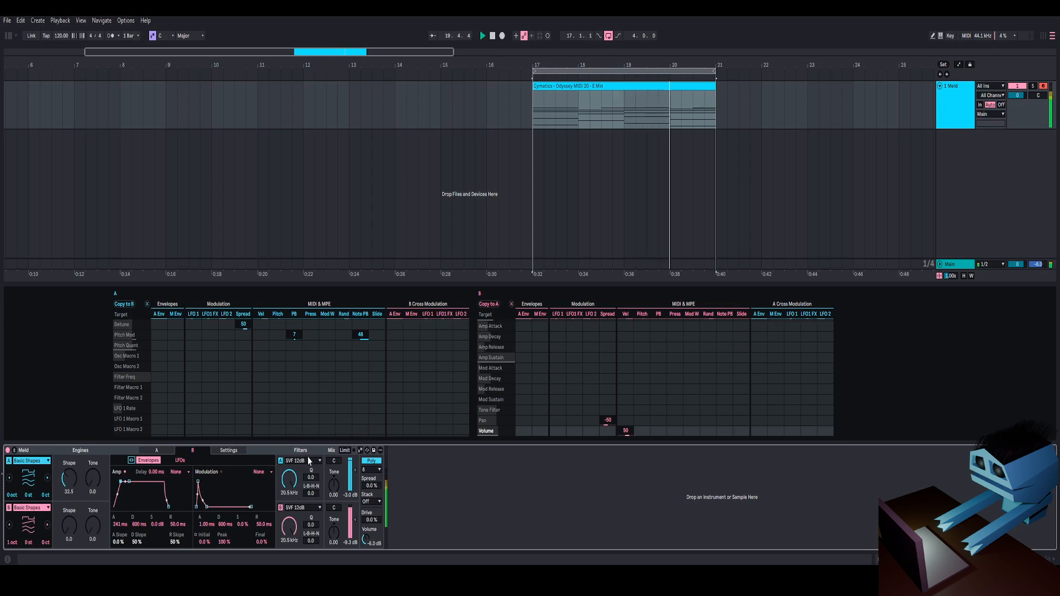
{"action": "left_click_drag", "start_coordinate": [128, 481], "coordinate": [141, 507]}
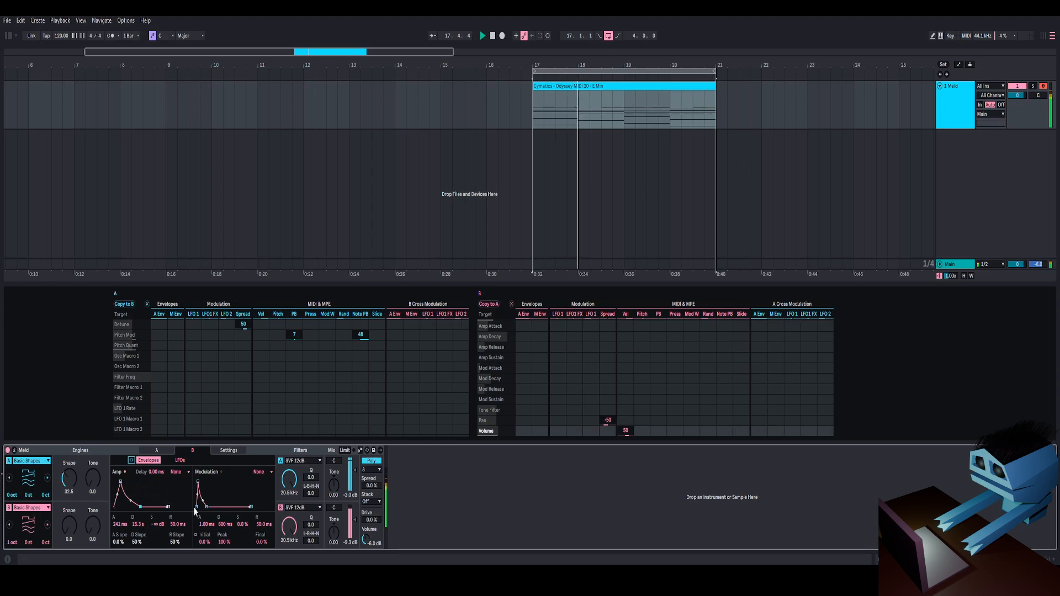
{"action": "left_click", "coordinate": [285, 476]}
{"action": "left_click", "coordinate": [157, 450]}
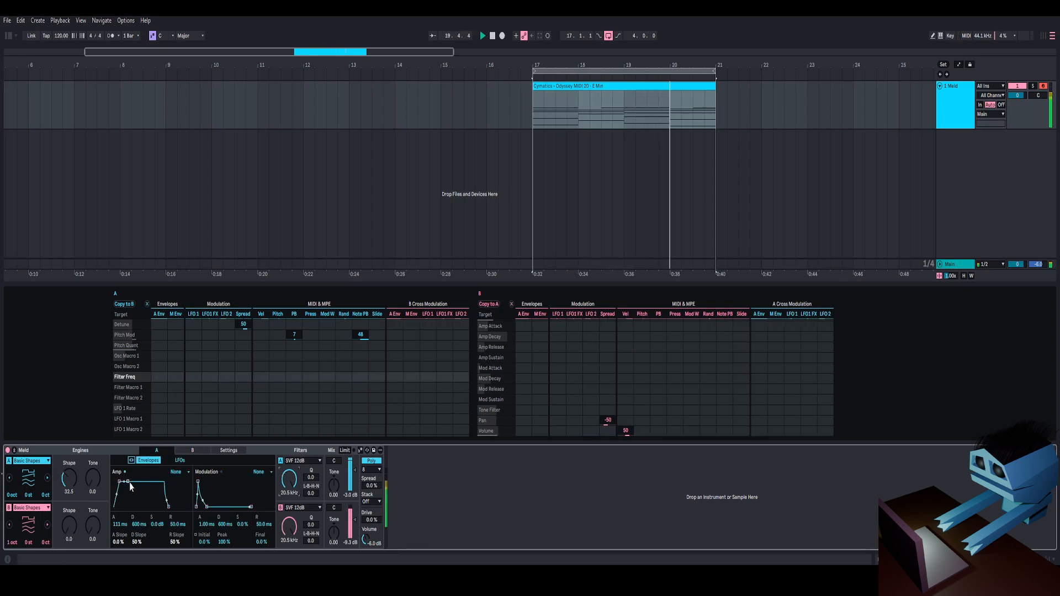
{"action": "left_click_drag", "start_coordinate": [129, 483], "coordinate": [133, 507]}
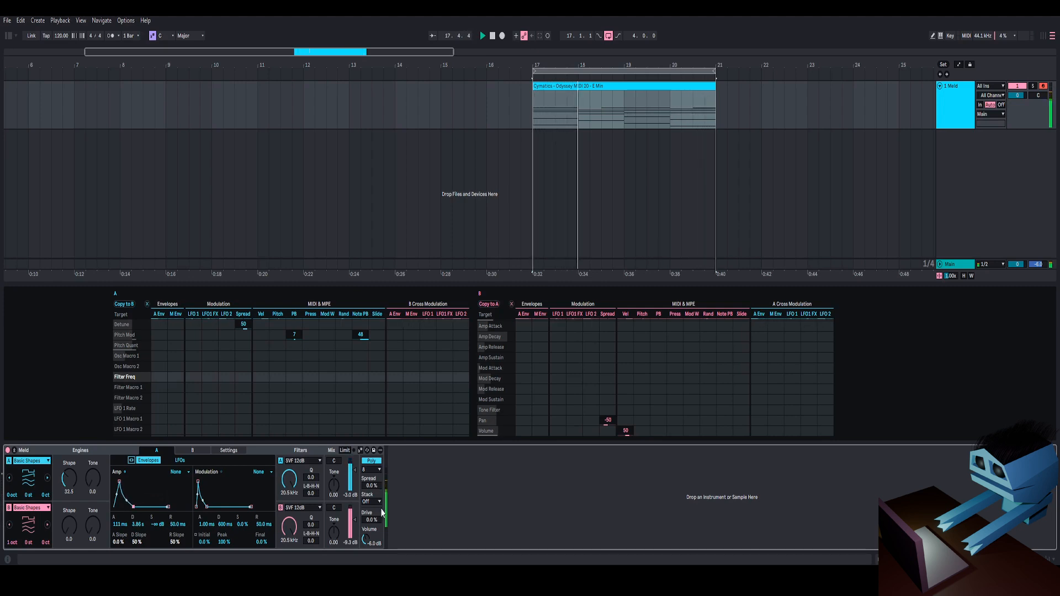
- Set Meld's Drive to 34 % and resume playback to hear it
{"action": "left_click", "coordinate": [371, 521]}
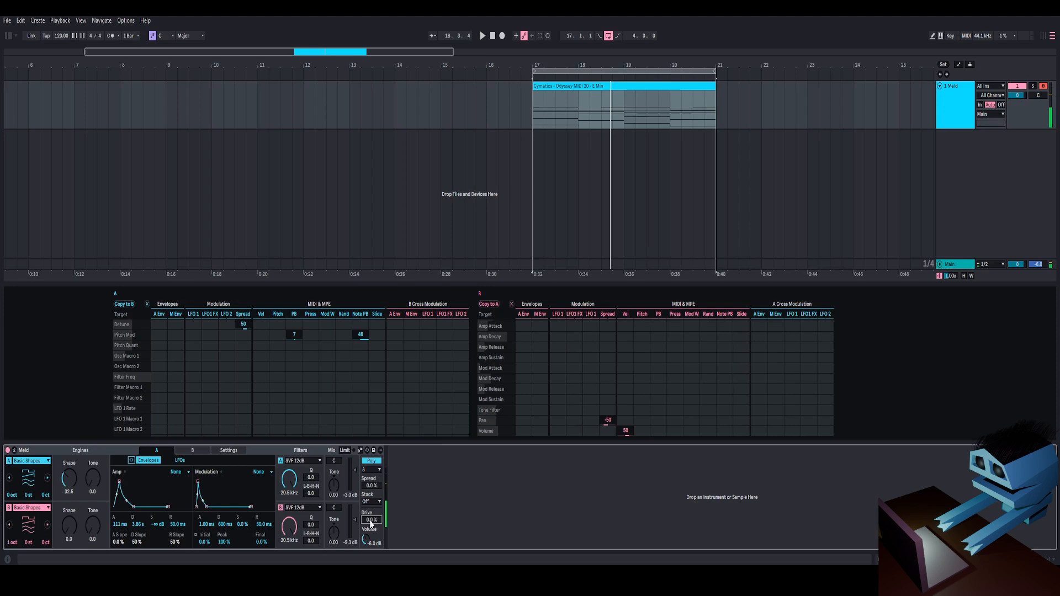
{"action": "left_click_drag", "start_coordinate": [371, 523], "coordinate": [371, 490]}
{"action": "key", "text": "space"}
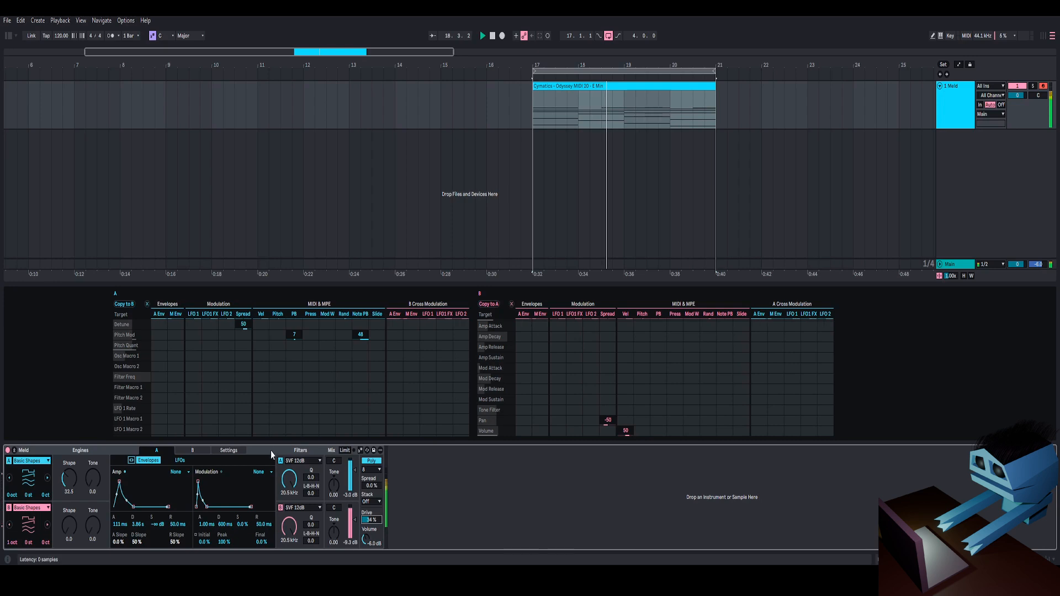
- Set engine B's Shape to 100.0 and lower its volume to about -18 dB
{"action": "left_click", "coordinate": [193, 450]}
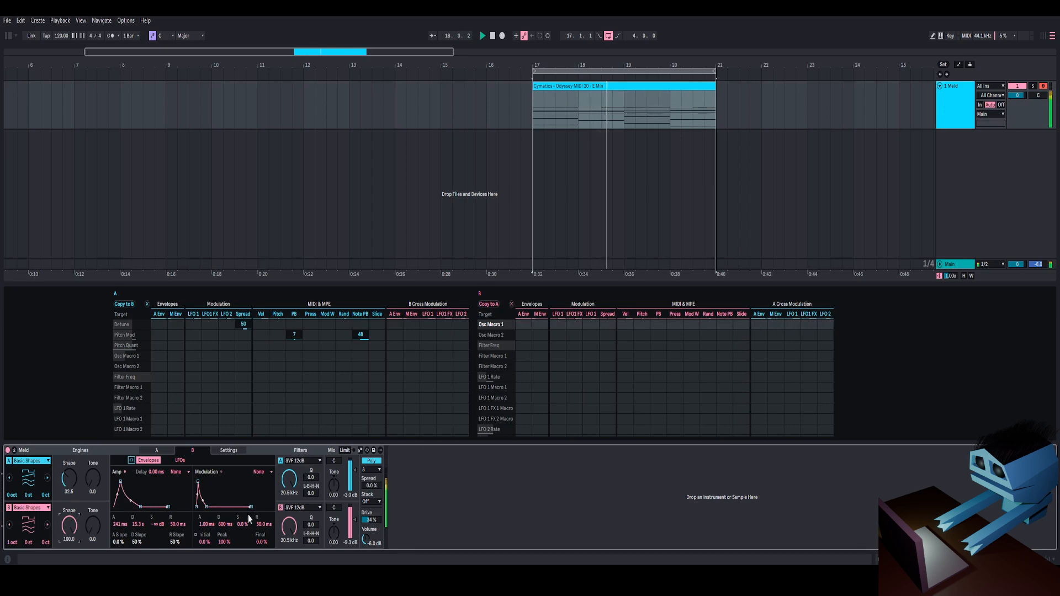
{"action": "left_click_drag", "start_coordinate": [351, 521], "coordinate": [351, 526]}
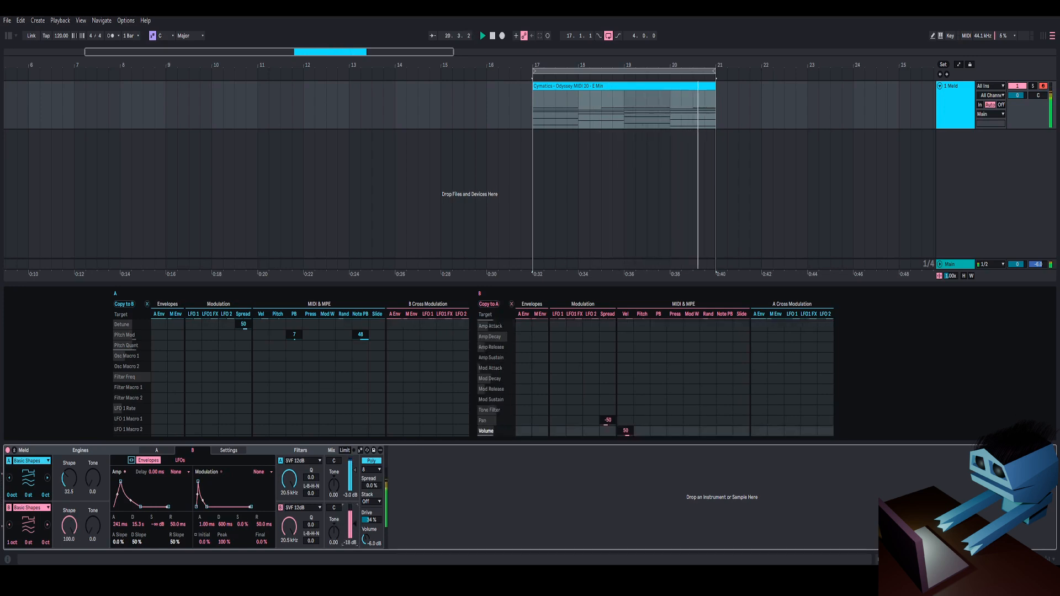
- Set engine A's Tone to 27.0 and raise engine B's Tone slightly
{"action": "left_click", "coordinate": [93, 452]}
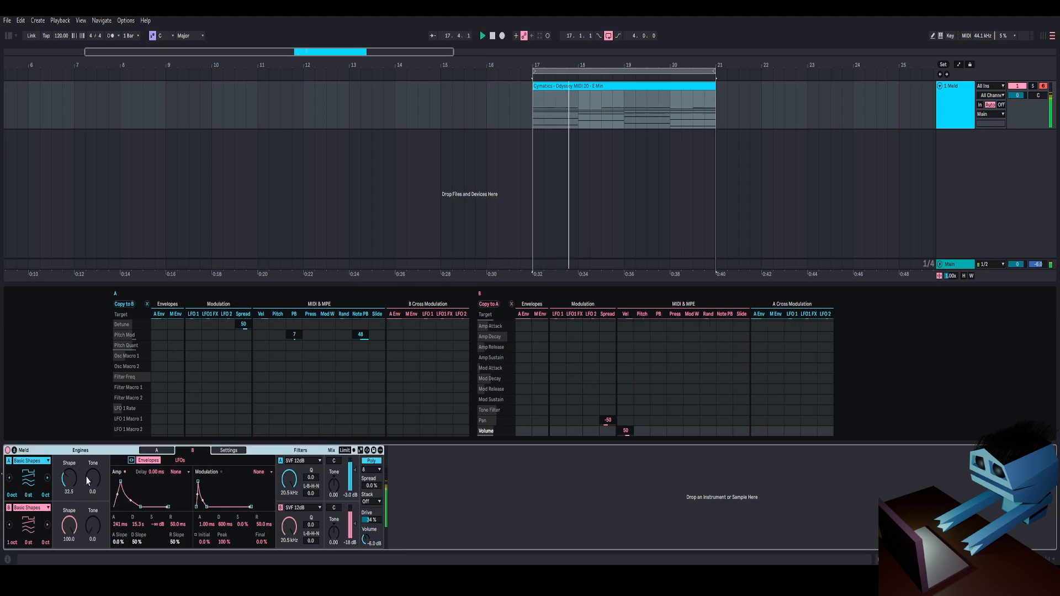
{"action": "left_click_drag", "start_coordinate": [92, 479], "coordinate": [93, 465]}
{"action": "left_click_drag", "start_coordinate": [94, 536], "coordinate": [94, 530]}
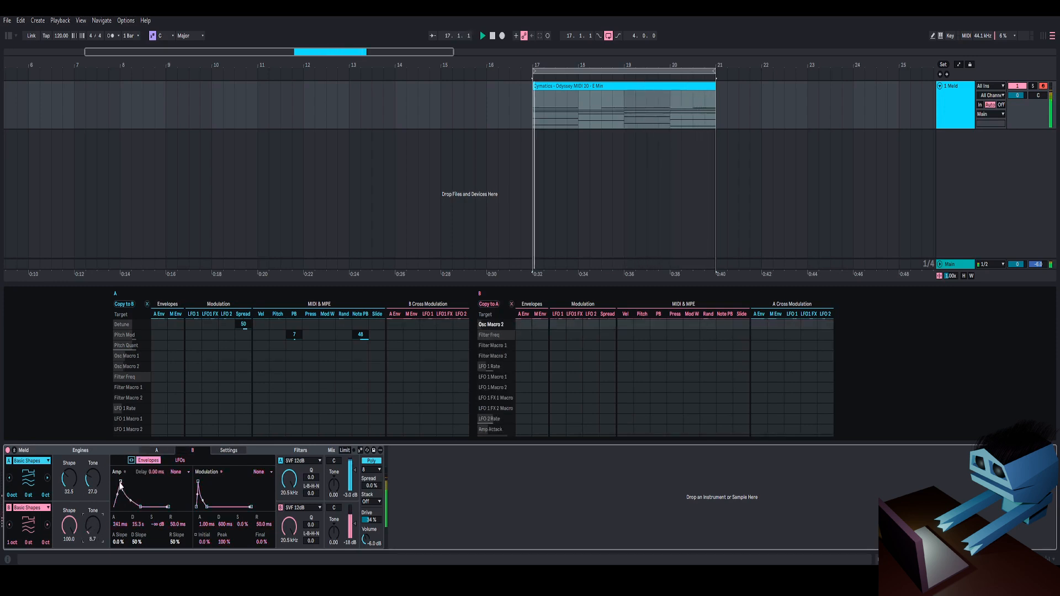
{"action": "left_click_drag", "start_coordinate": [288, 479], "coordinate": [289, 497]}
{"action": "key", "text": "space"}
{"action": "double_click", "coordinate": [293, 491]}
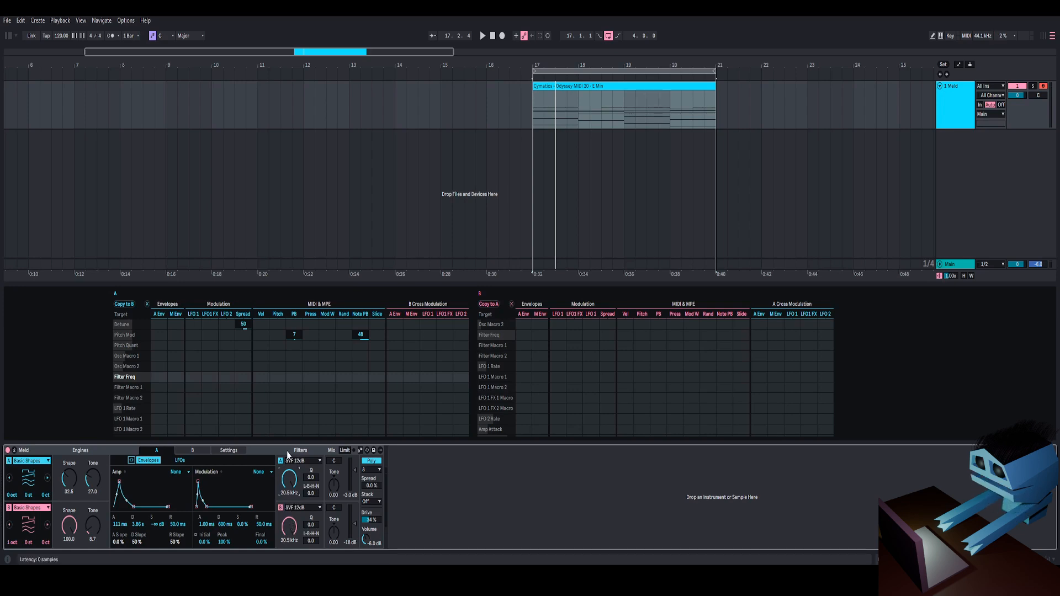
- Show the Info View and examine the filter types offered for engine A and Meld's oscillator, scale and glide settings
{"action": "left_click", "coordinate": [10, 560]}
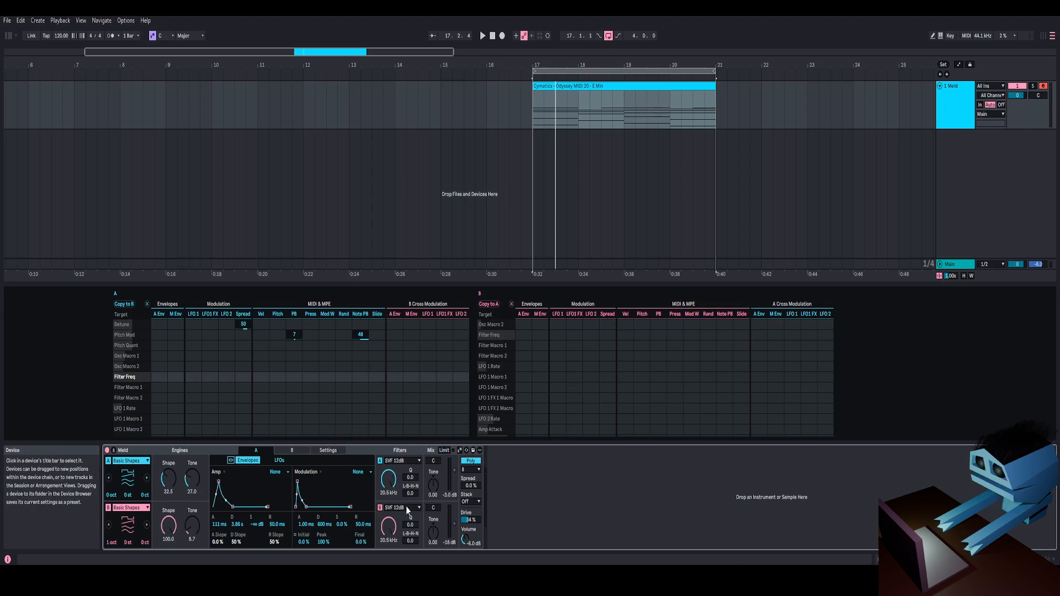
{"action": "left_click", "coordinate": [411, 461]}
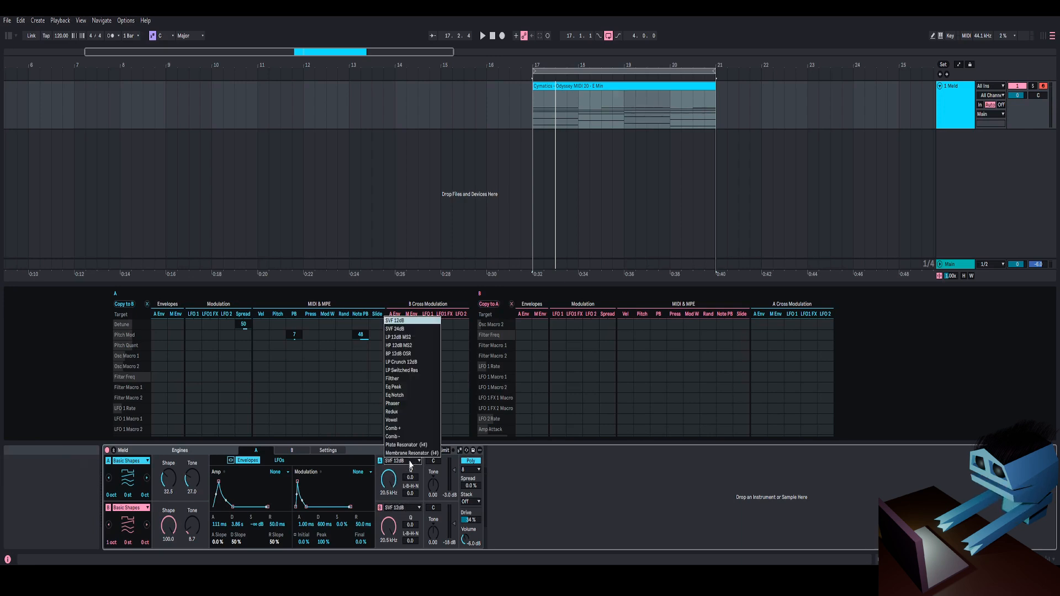
{"action": "left_click", "coordinate": [410, 464]}
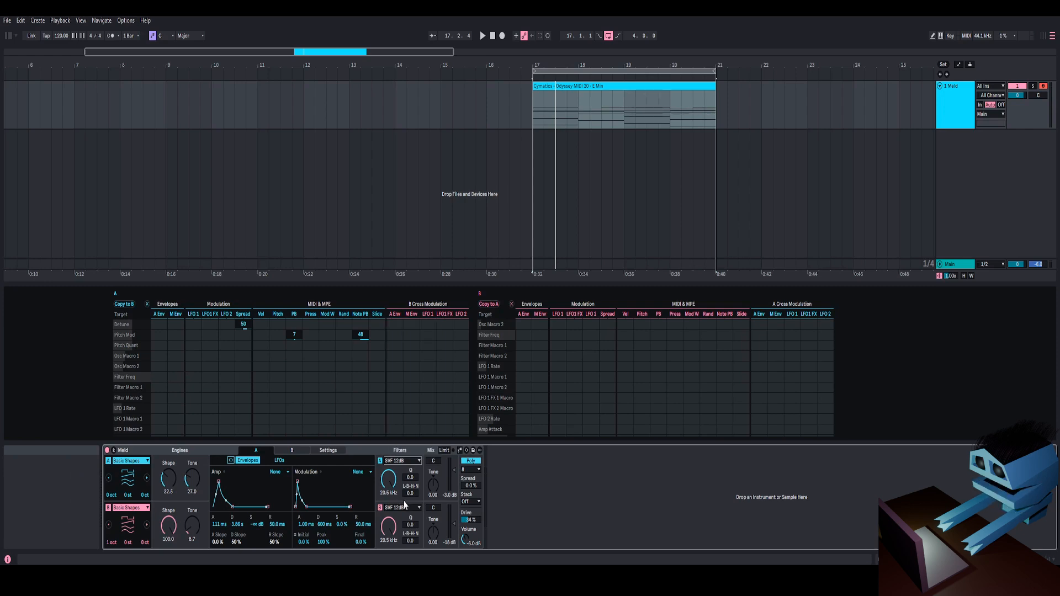
{"action": "left_click", "coordinate": [410, 460]}
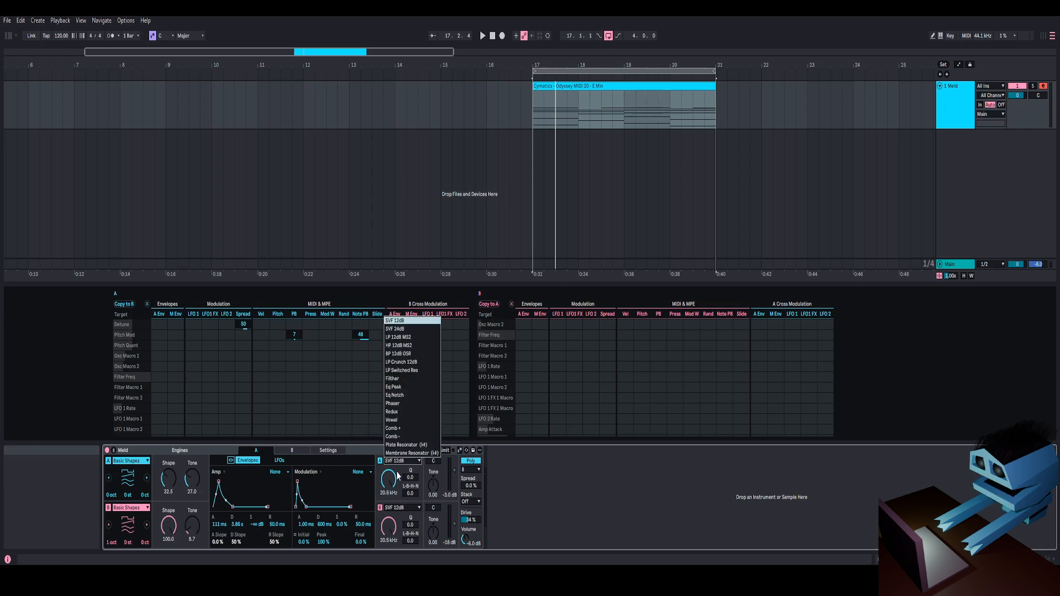
{"action": "left_click", "coordinate": [397, 475]}
{"action": "left_click", "coordinate": [331, 452]}
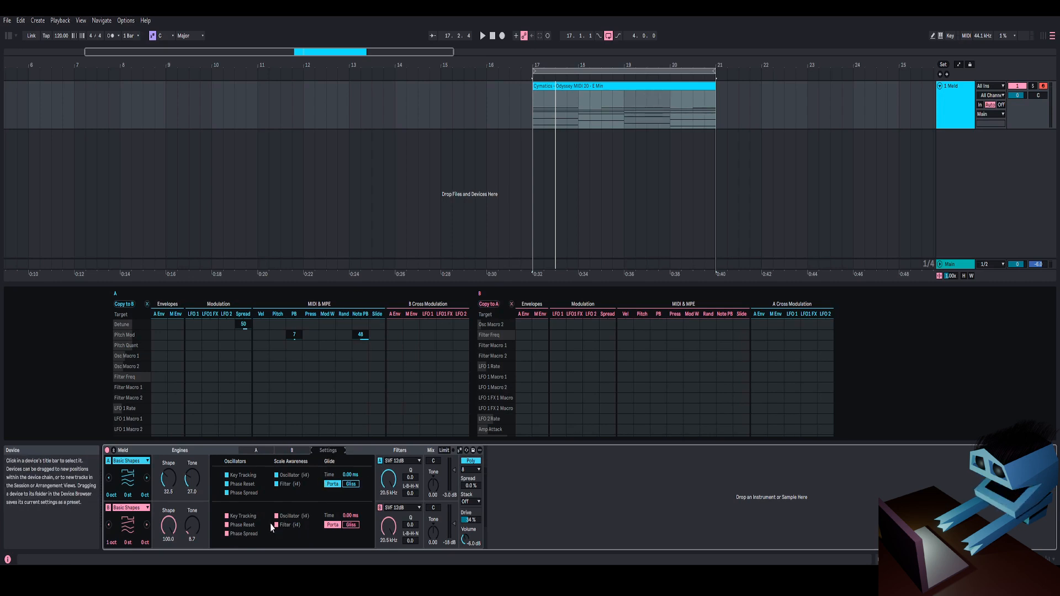
{"action": "left_click", "coordinate": [284, 450]}
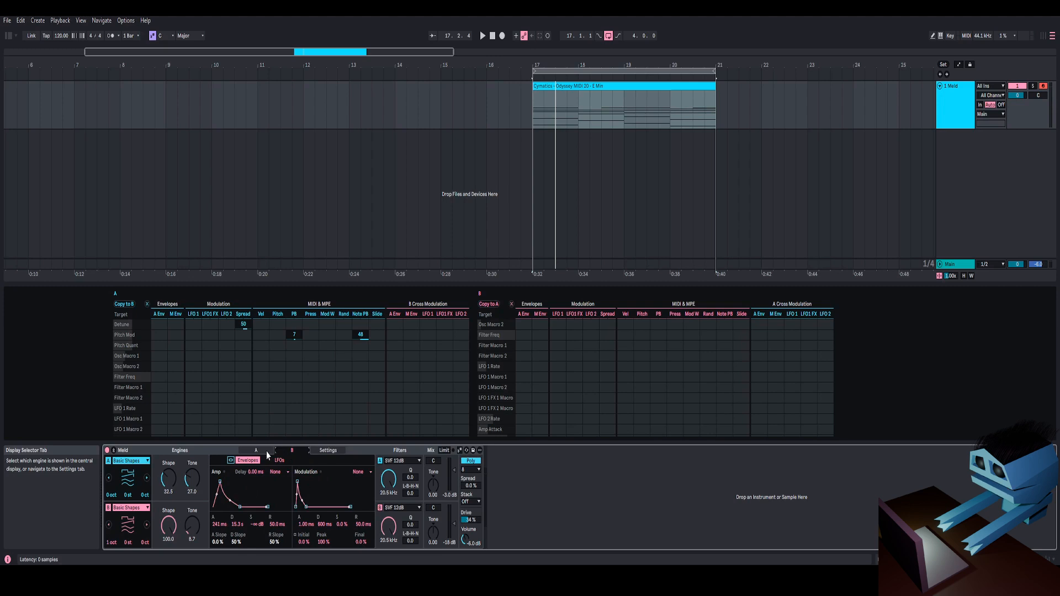
- Turn on stacked voices for Meld with the Stack setting and play the loop to hear it
{"action": "left_click", "coordinate": [469, 502]}
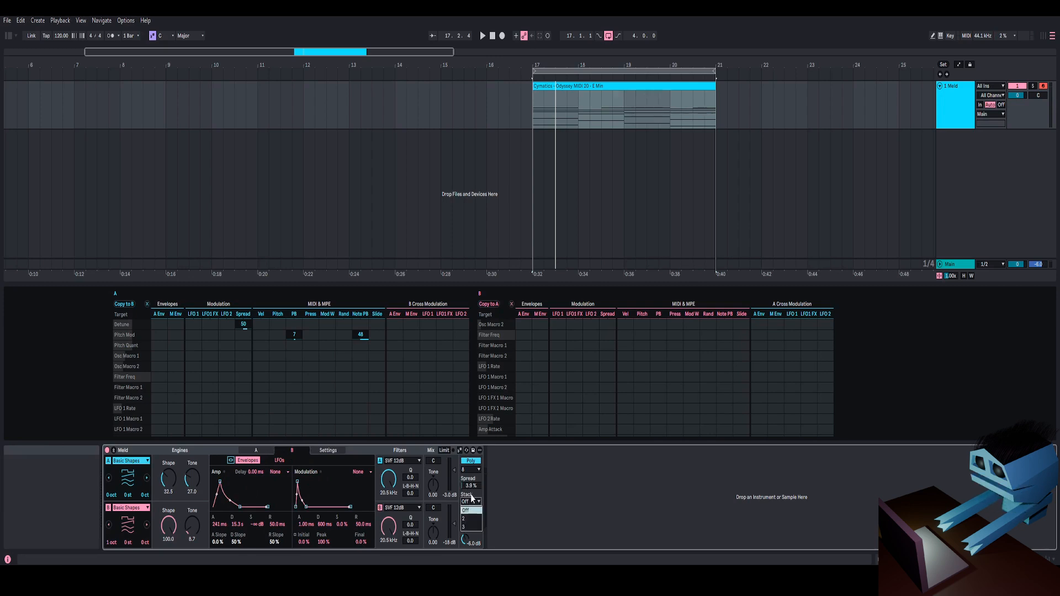
{"action": "left_click", "coordinate": [473, 505]}
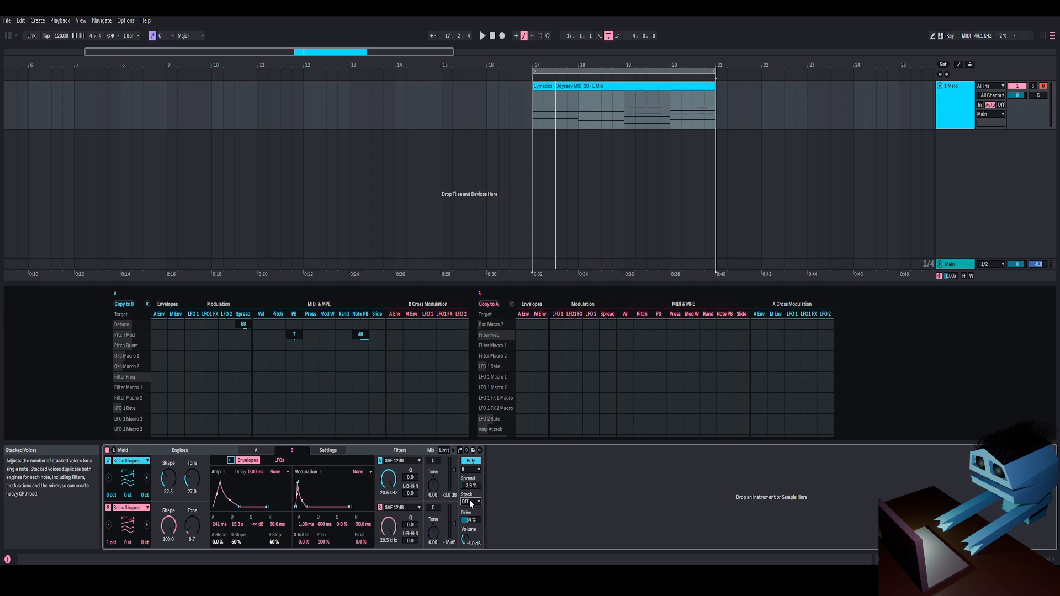
{"action": "left_click", "coordinate": [471, 503]}
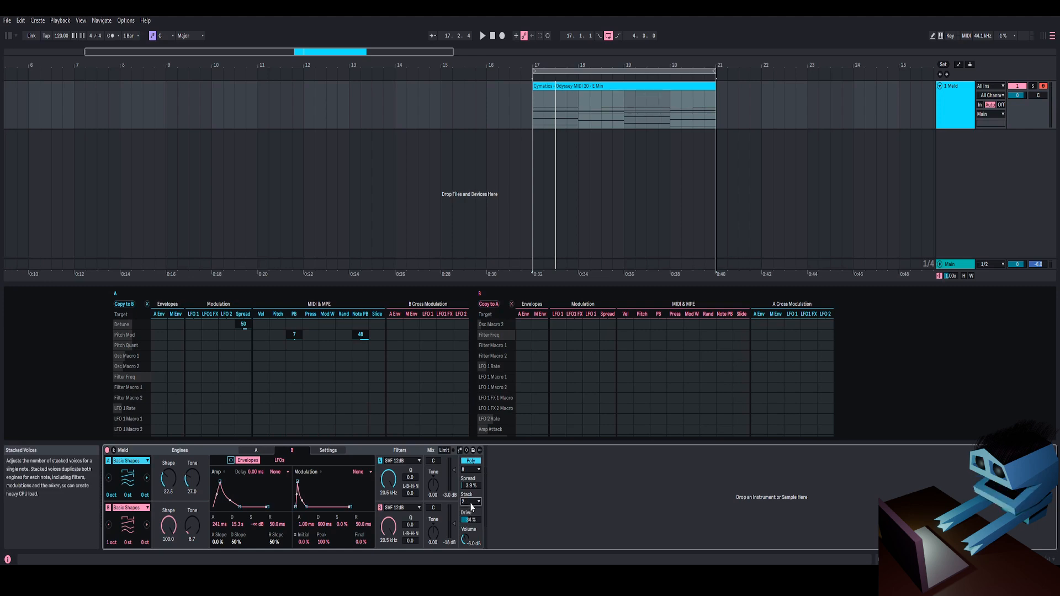
{"action": "key", "text": "space"}
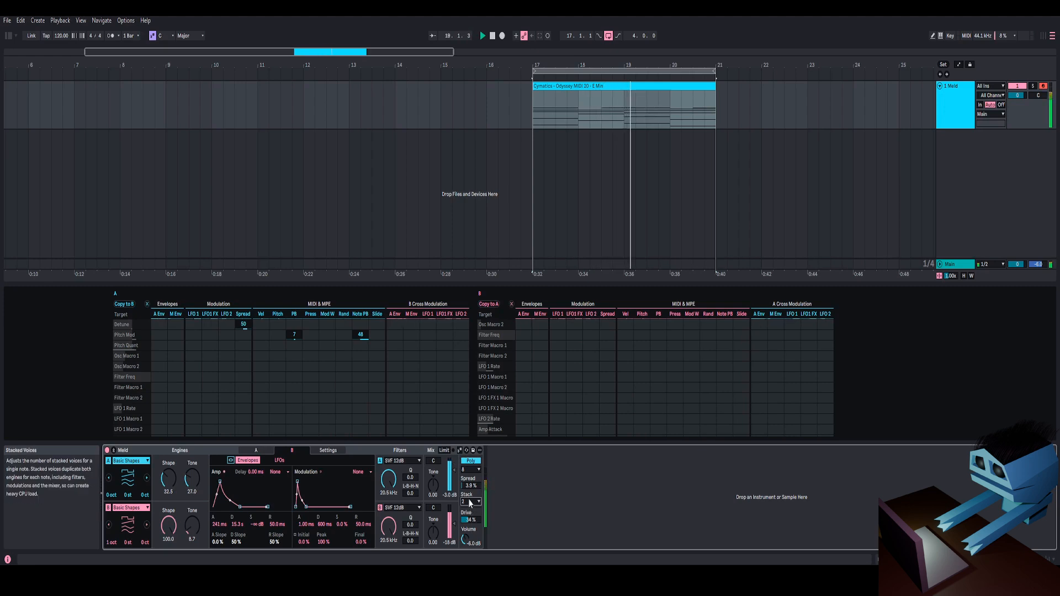
- Set Meld's voice Spread to 13 % and engine A's Shape to 46.0 during playback
{"action": "mouse_move", "coordinate": [471, 486]}
{"action": "left_mouse_down"}
{"action": "mouse_move", "coordinate": [471, 463]}
{"action": "mouse_move", "coordinate": [471, 474]}
{"action": "left_mouse_up"}
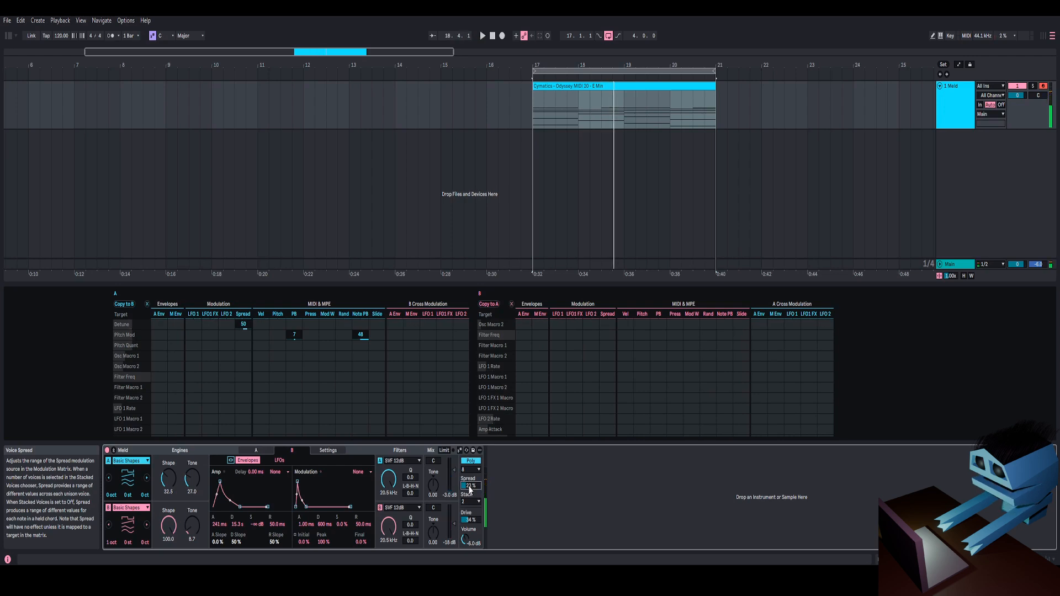
{"action": "left_click_drag", "start_coordinate": [470, 489], "coordinate": [470, 502]}
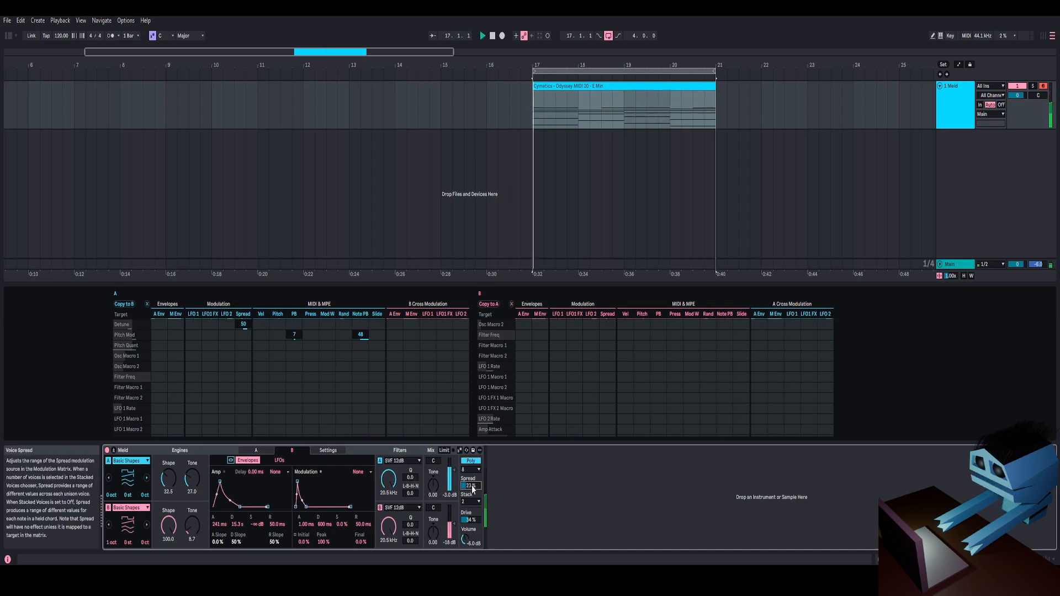
{"action": "left_click_drag", "start_coordinate": [470, 485], "coordinate": [470, 504]}
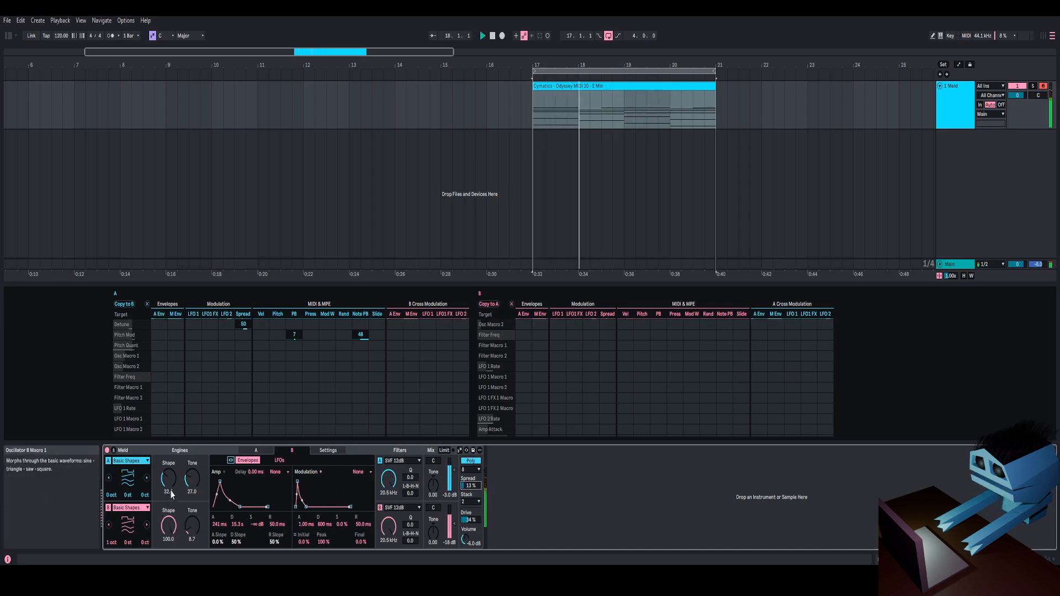
{"action": "mouse_move", "coordinate": [170, 488]}
{"action": "left_mouse_down"}
{"action": "mouse_move", "coordinate": [170, 461]}
{"action": "mouse_move", "coordinate": [170, 472]}
{"action": "left_mouse_up"}
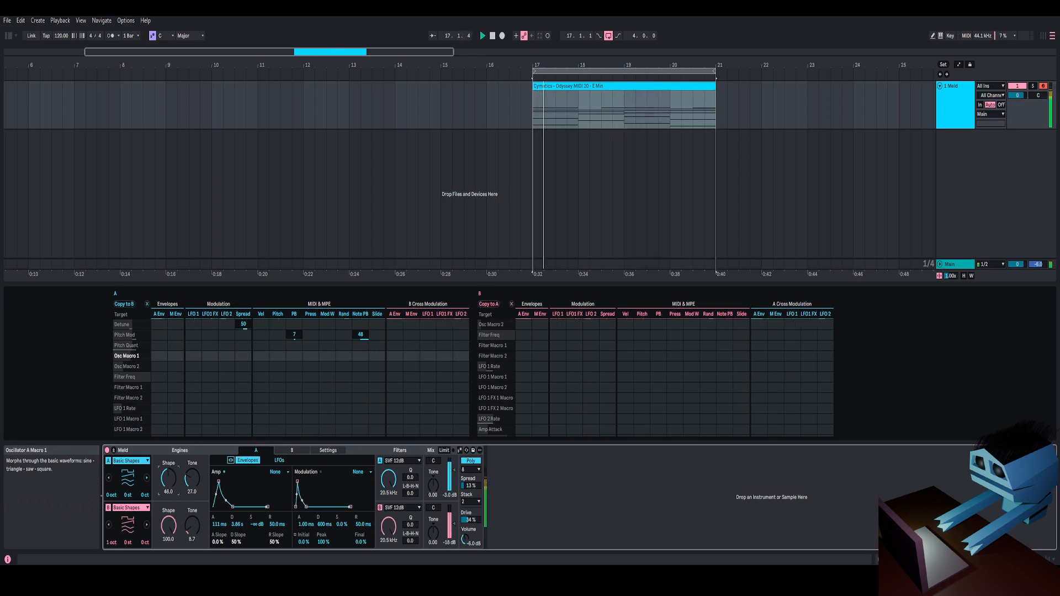
- Lower the filter cutoff of both engine A and engine B to 20.0 Hz, starting and stopping playback to compare
{"action": "left_click_drag", "start_coordinate": [389, 479], "coordinate": [395, 564]}
{"action": "key", "text": "space"}
{"action": "key", "text": "space"}
{"action": "double_click", "coordinate": [390, 481]}
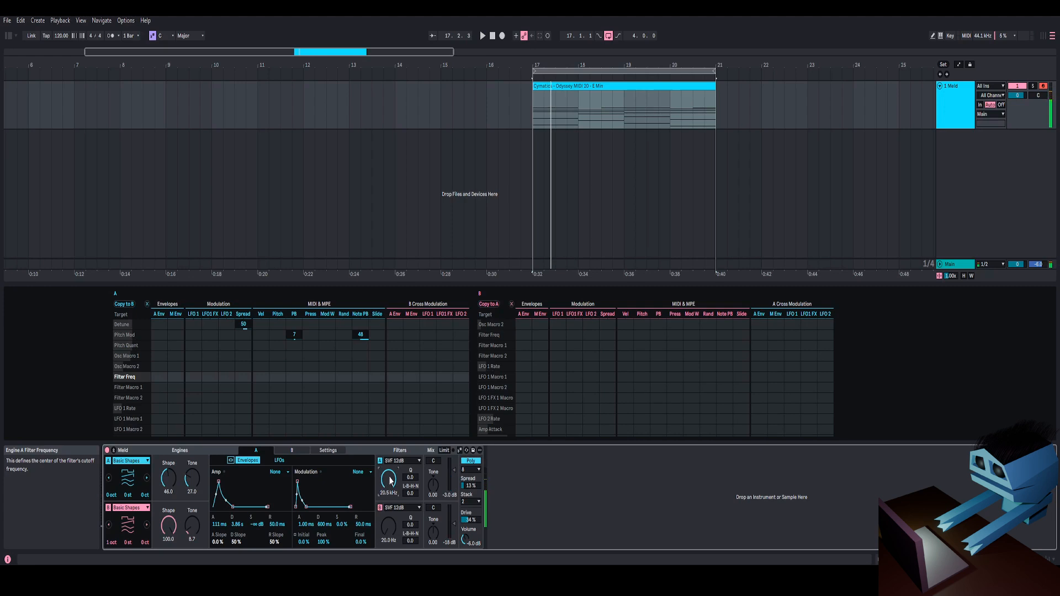
{"action": "key", "text": "space"}
{"action": "mouse_move", "coordinate": [389, 479]}
{"action": "left_mouse_down"}
{"action": "mouse_move", "coordinate": [388, 424]}
{"action": "mouse_move", "coordinate": [389, 479]}
{"action": "left_mouse_up"}
{"action": "key", "text": "space"}
{"action": "key", "text": "space"}
{"action": "key", "text": "space"}
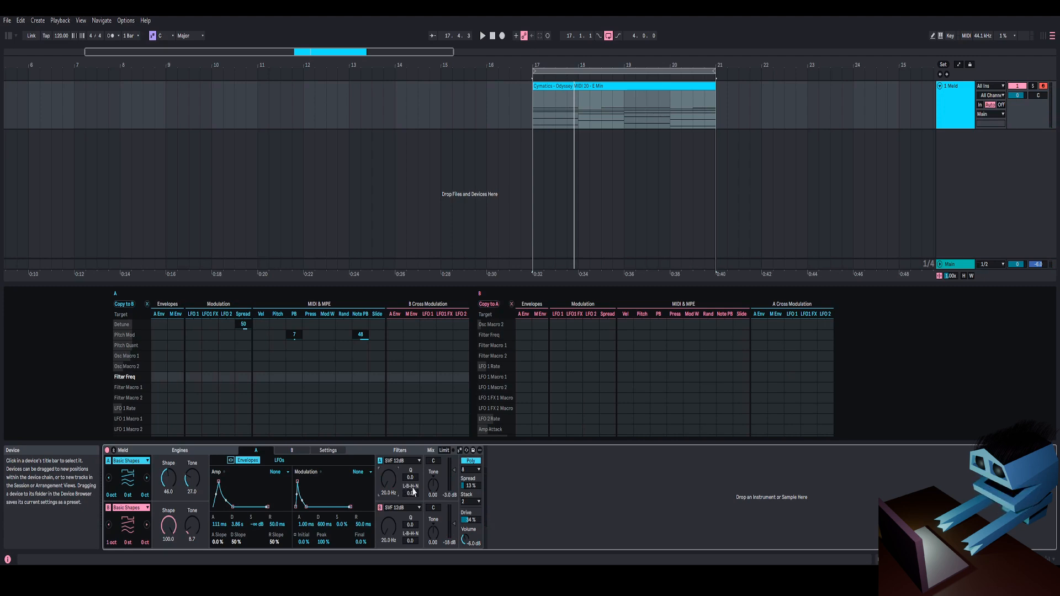
- Try engine A's filter morph at settings up to 100.0 while sweeping the cutoff during playback
{"action": "mouse_move", "coordinate": [411, 497]}
{"action": "left_mouse_down"}
{"action": "mouse_move", "coordinate": [389, 450]}
{"action": "mouse_move", "coordinate": [388, 389]}
{"action": "mouse_move", "coordinate": [389, 483]}
{"action": "mouse_move", "coordinate": [410, 491]}
{"action": "left_mouse_up"}
{"action": "key", "text": "space"}
{"action": "left_click", "coordinate": [390, 484]}
{"action": "key", "text": "space"}
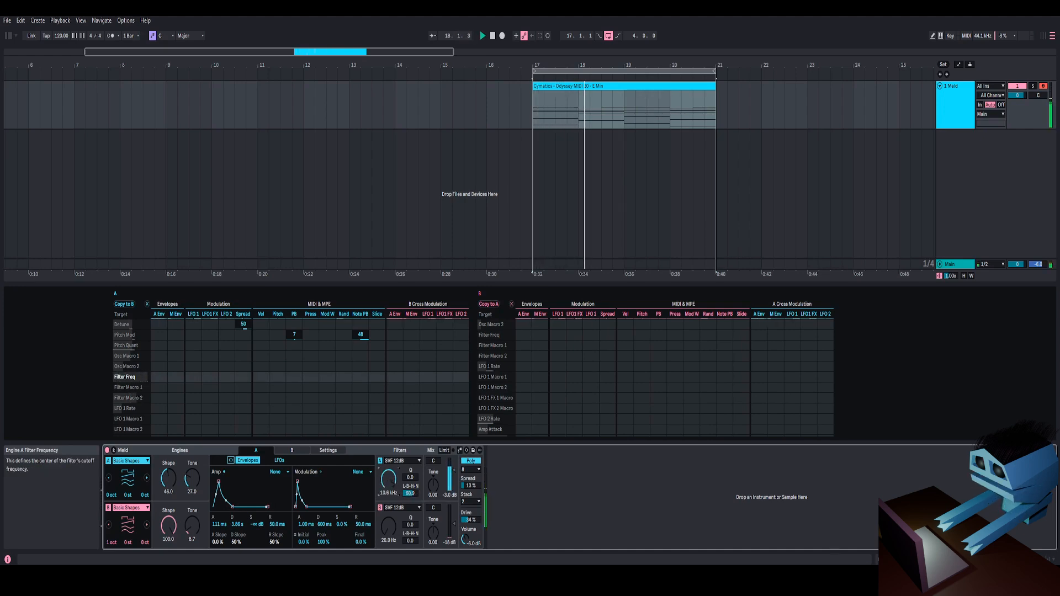
{"action": "left_click_drag", "start_coordinate": [389, 480], "coordinate": [389, 408]}
{"action": "key", "text": "space"}
{"action": "left_click_drag", "start_coordinate": [410, 494], "coordinate": [389, 554]}
{"action": "key", "text": "space"}
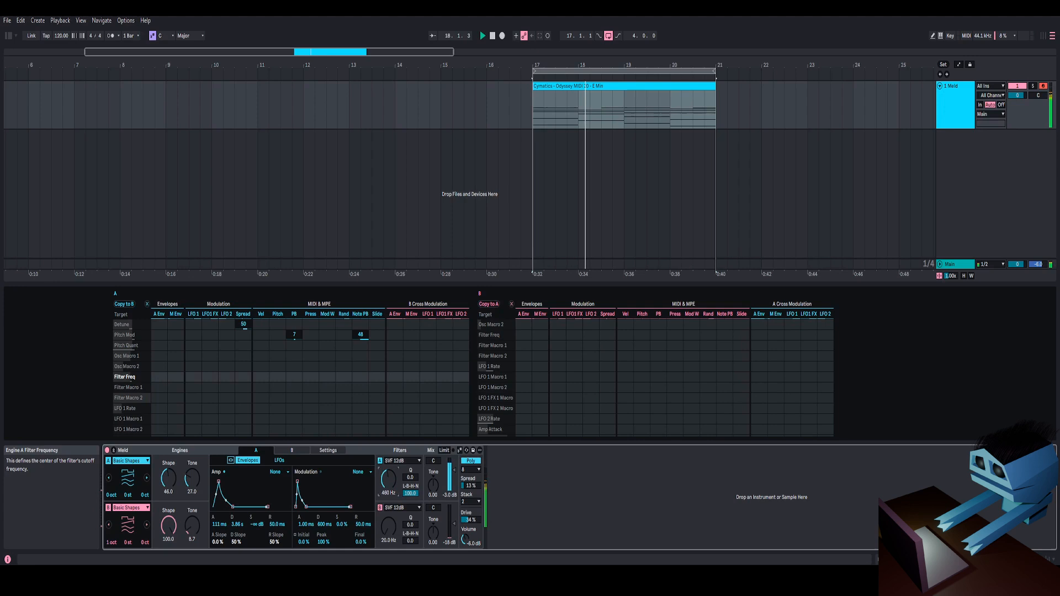
- Sweep engine A's filter cutoff with playback on and reset its filter morph to 0.0
{"action": "left_click_drag", "start_coordinate": [389, 480], "coordinate": [411, 539]}
{"action": "key", "text": "space"}
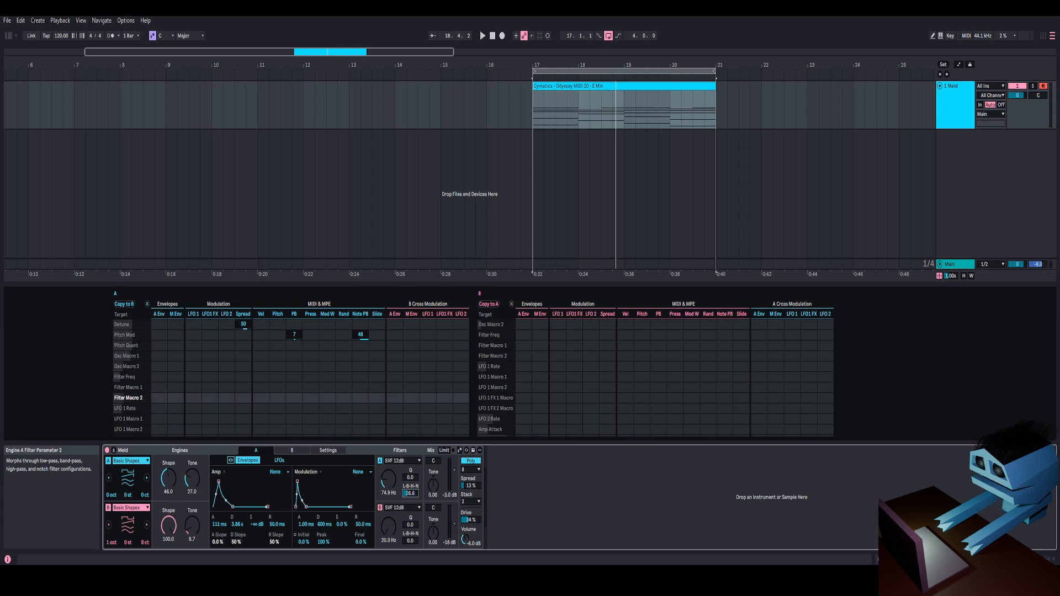
{"action": "double_click", "coordinate": [389, 480]}
{"action": "key", "text": "space"}
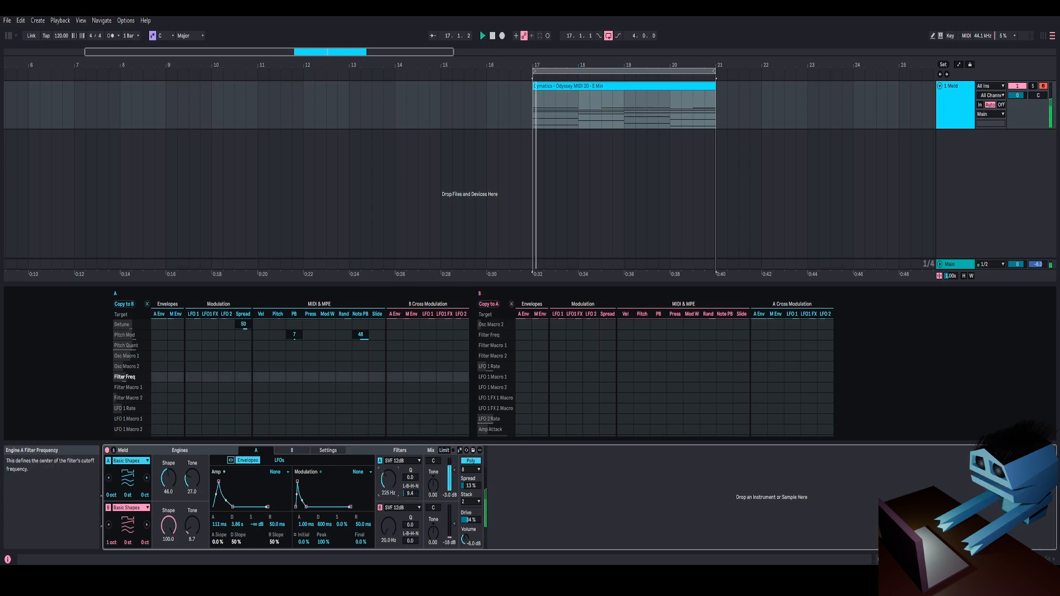
{"action": "double_click", "coordinate": [407, 494]}
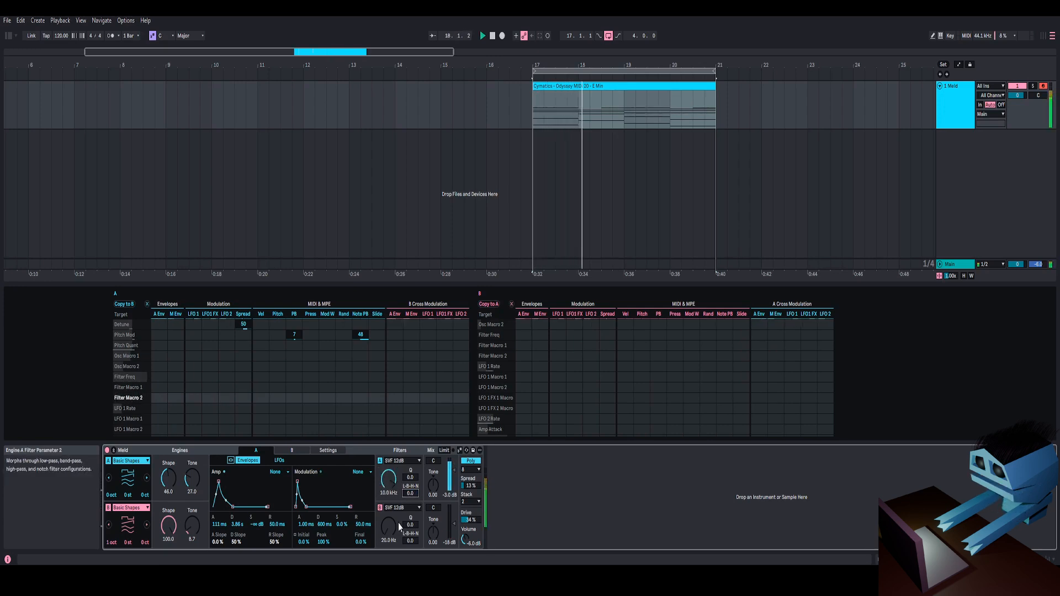
{"action": "key", "text": "space"}
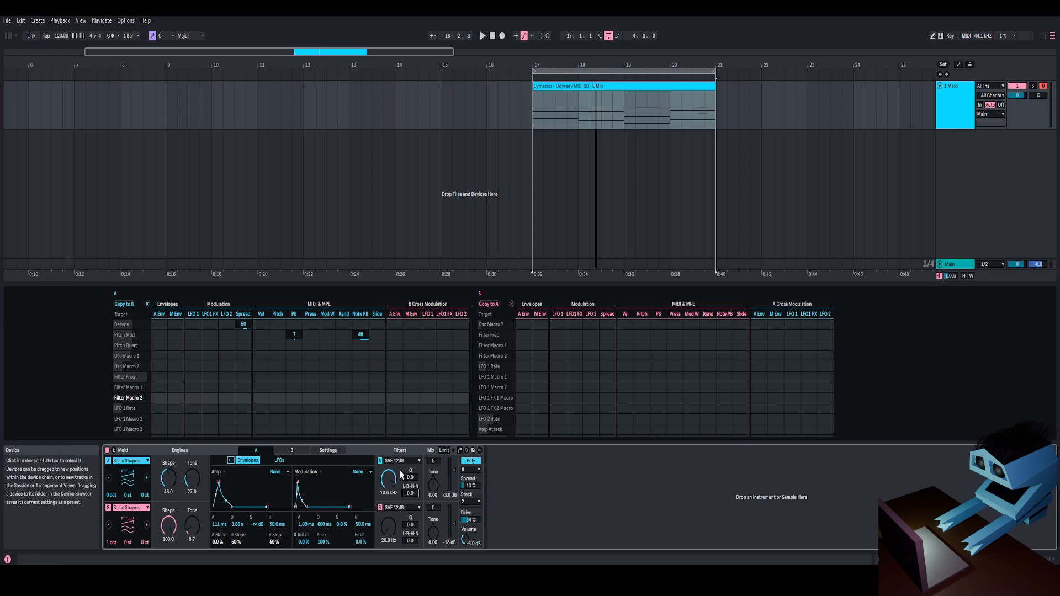
- Lower engine A's cutoff to 20.0 Hz and route its modulation envelope to Filter Freq with an amount of 100
{"action": "left_click_drag", "start_coordinate": [389, 480], "coordinate": [389, 524]}
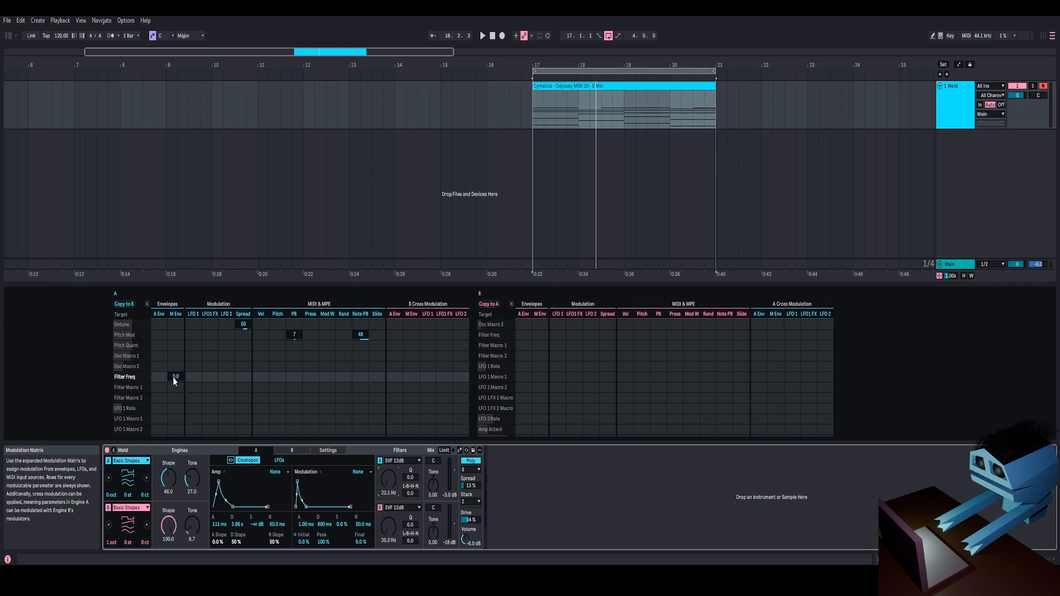
{"action": "left_click", "coordinate": [279, 461]}
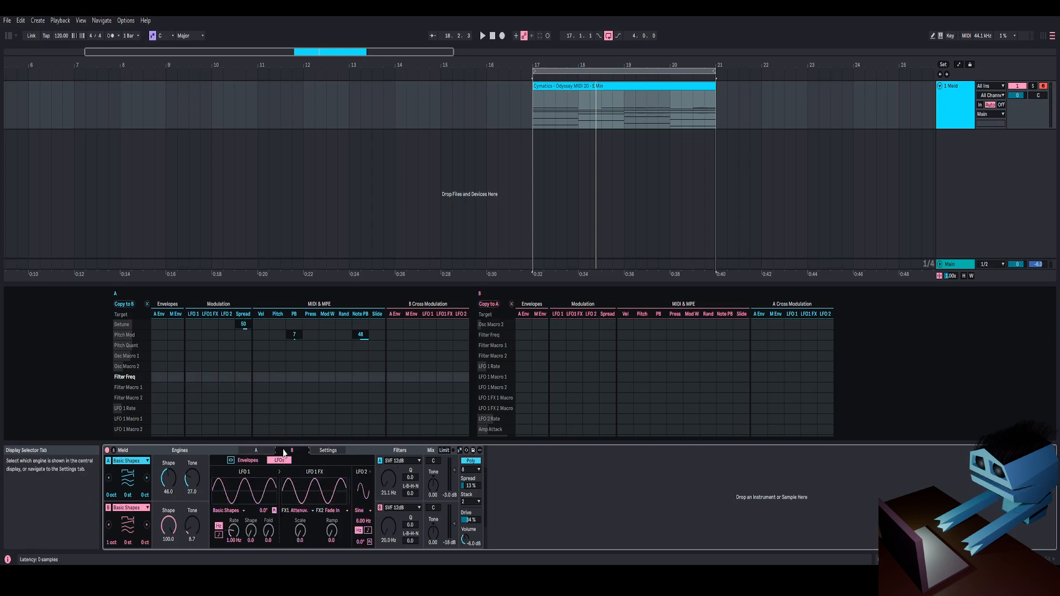
{"action": "left_click", "coordinate": [250, 461]}
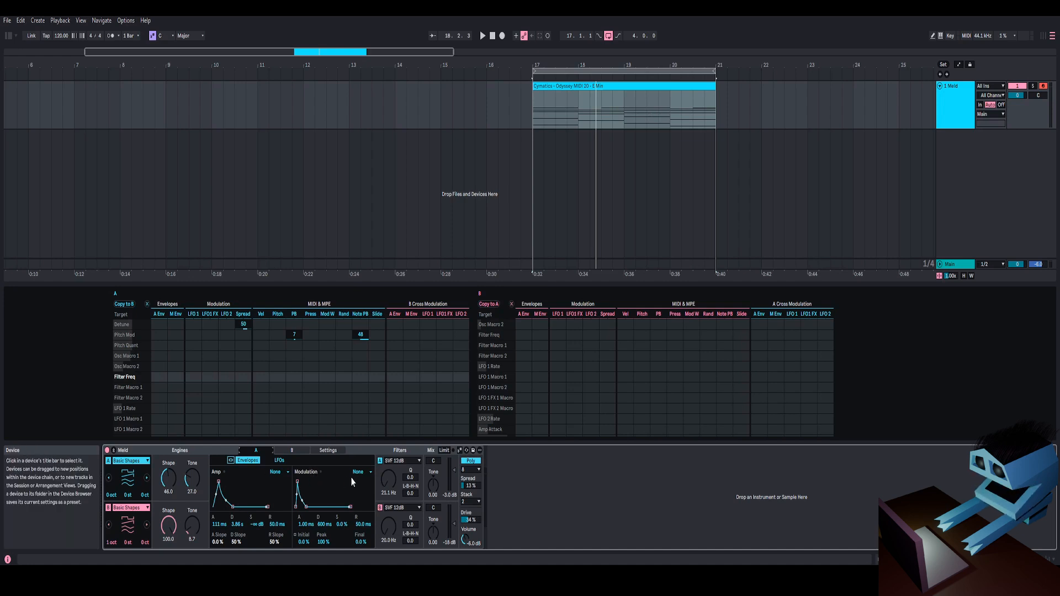
{"action": "mouse_move", "coordinate": [385, 493]}
{"action": "left_mouse_down"}
{"action": "mouse_move", "coordinate": [386, 480]}
{"action": "mouse_move", "coordinate": [385, 503]}
{"action": "left_mouse_up"}
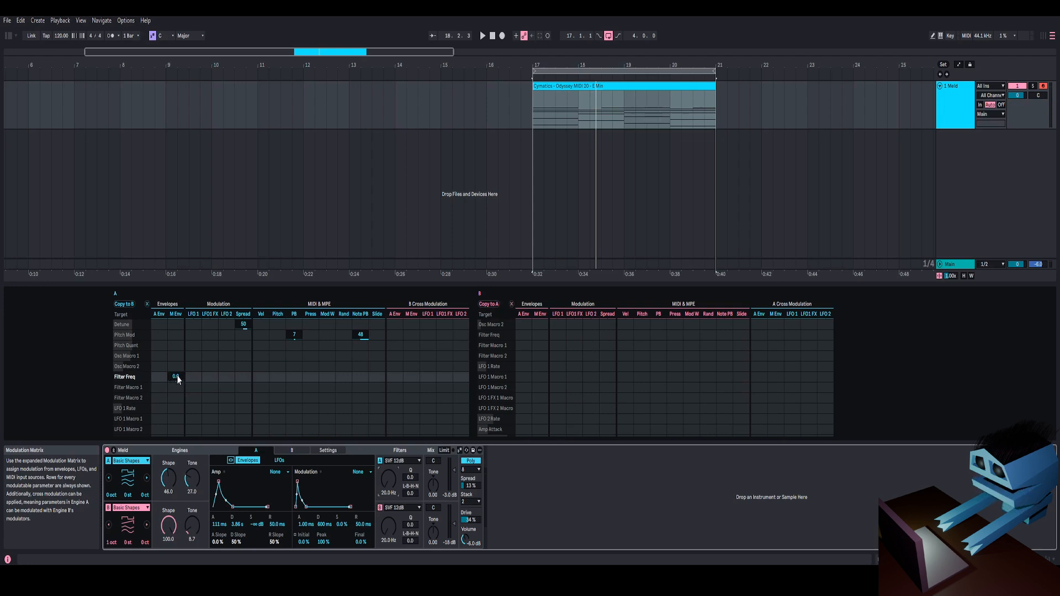
{"action": "left_click_drag", "start_coordinate": [177, 376], "coordinate": [177, 370]}
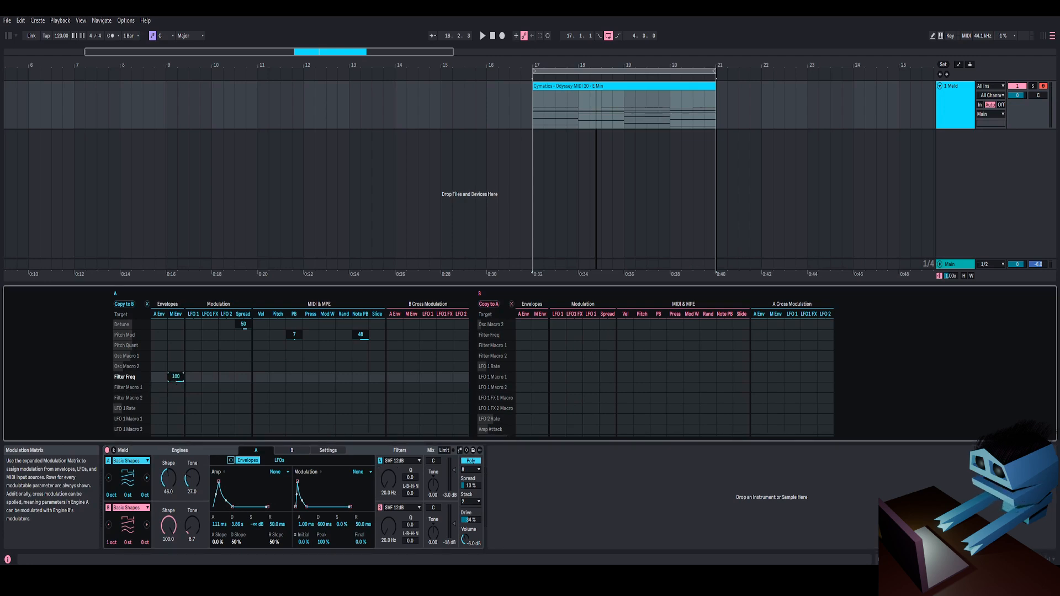
- Play the loop and lengthen the decay of engine A's modulation envelope to 10.8 s
{"action": "key", "text": "space"}
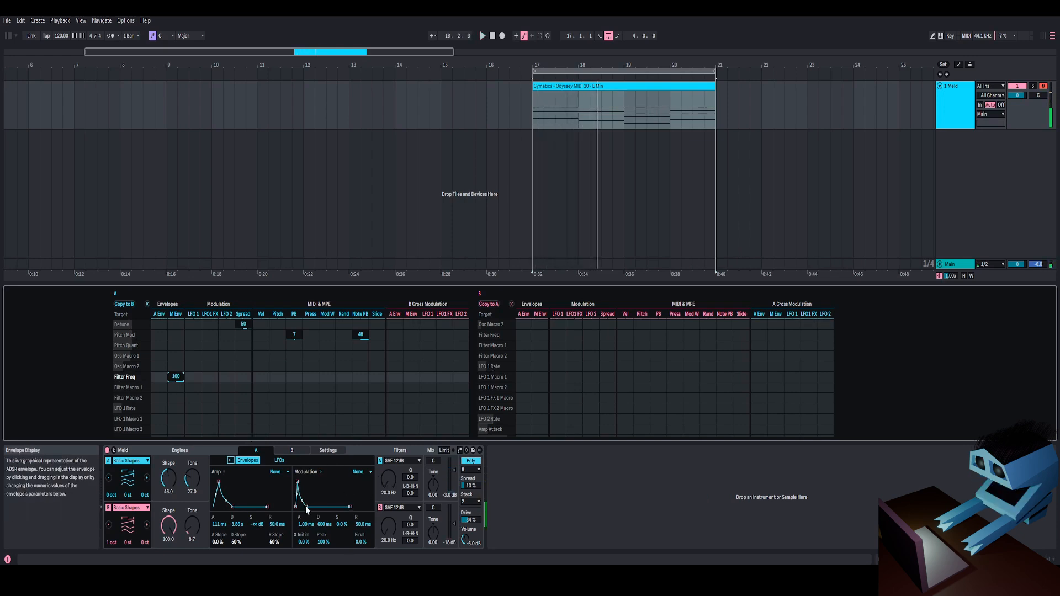
{"action": "left_click_drag", "start_coordinate": [306, 507], "coordinate": [316, 503]}
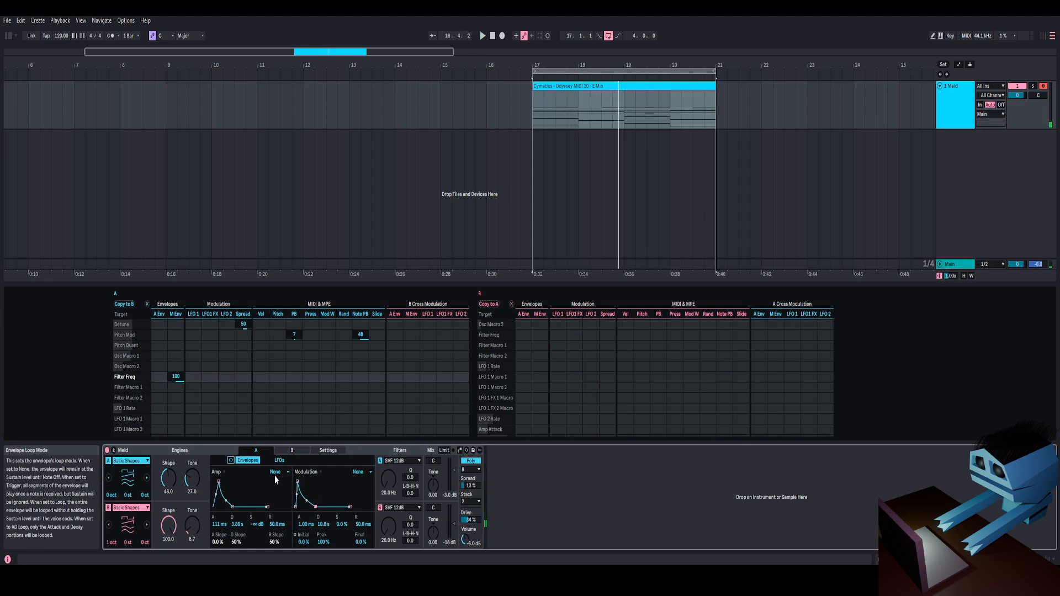
{"action": "key", "text": "space"}
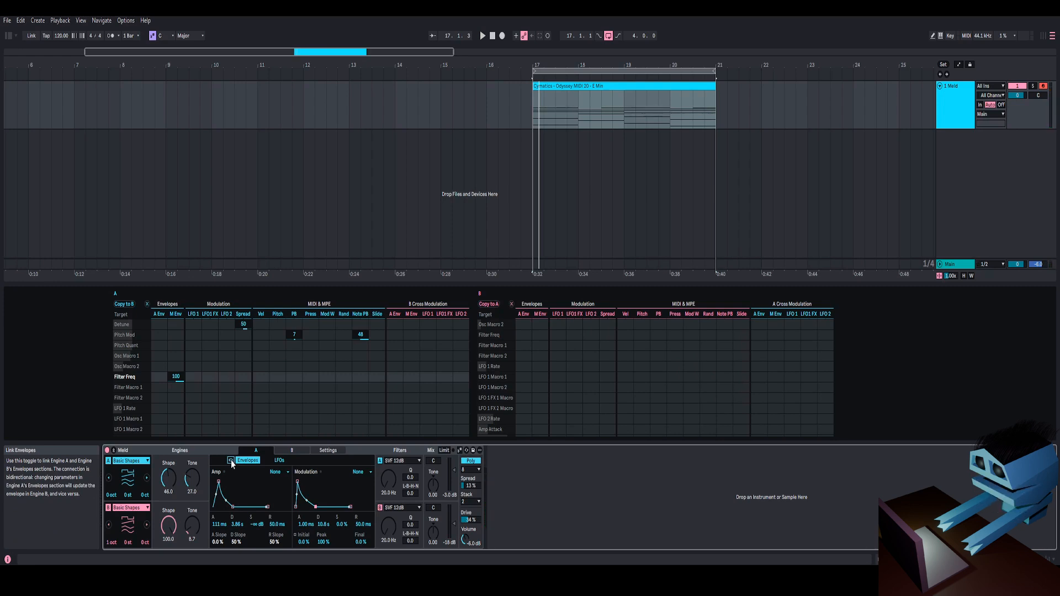
- Link the envelopes of both engines and set the modulation envelope's attack to 808 ms
{"action": "left_click", "coordinate": [231, 461]}
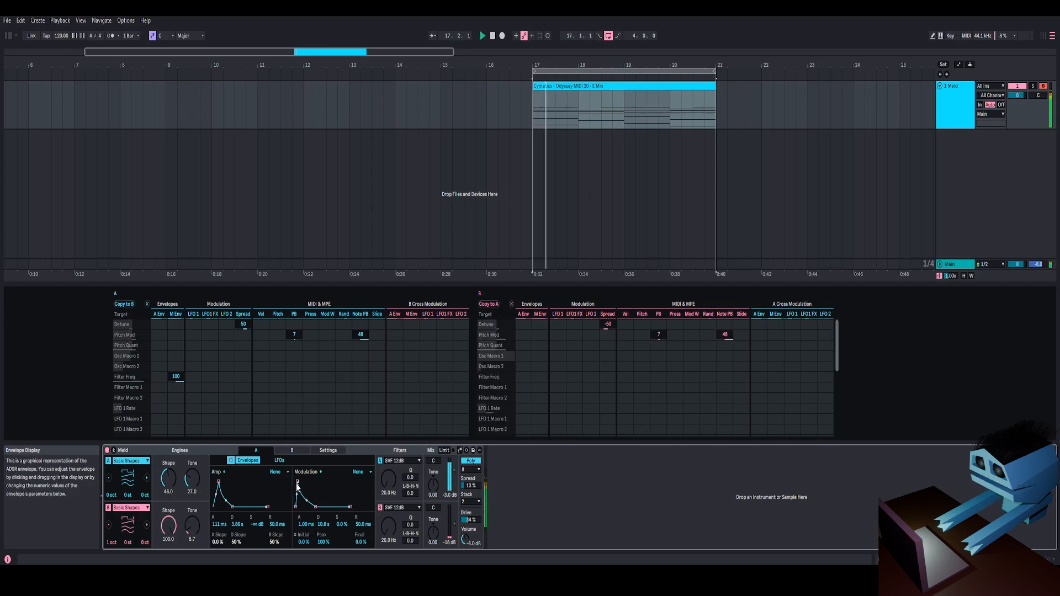
{"action": "left_click_drag", "start_coordinate": [297, 482], "coordinate": [305, 482]}
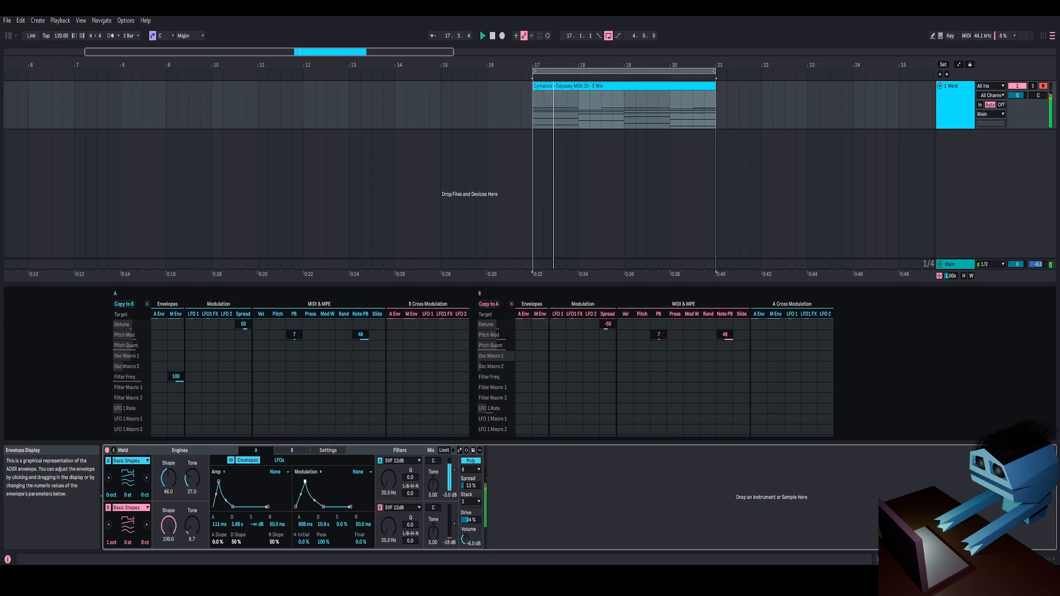
- Try engine B's Tone at 100.0 with the loop playing and undo the change
{"action": "left_click_drag", "start_coordinate": [192, 531], "coordinate": [192, 431]}
{"action": "key", "text": "space"}
{"action": "key", "text": "space"}
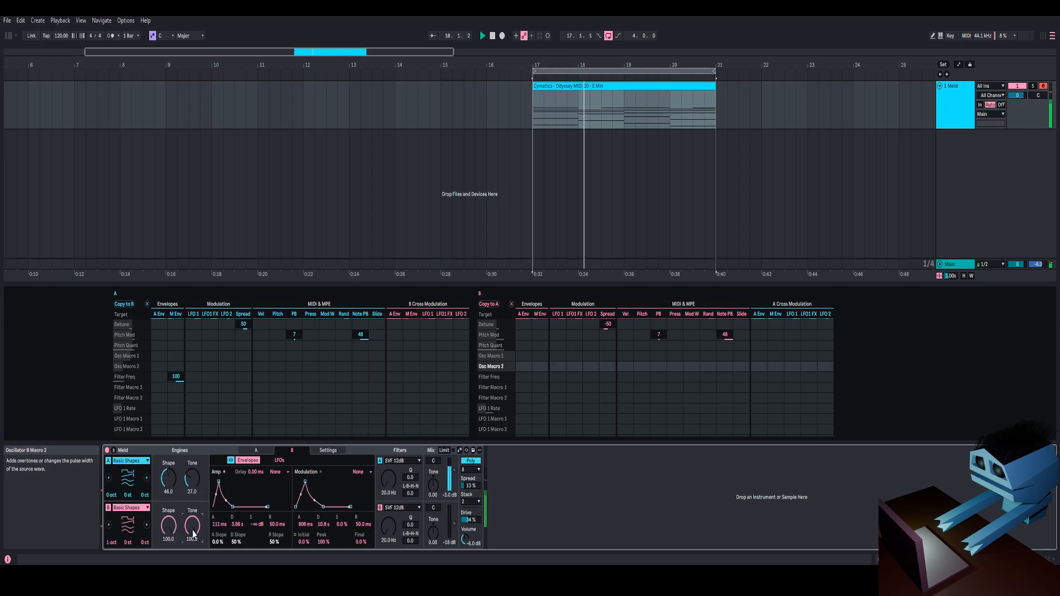
{"action": "key", "text": "ctrl+z"}
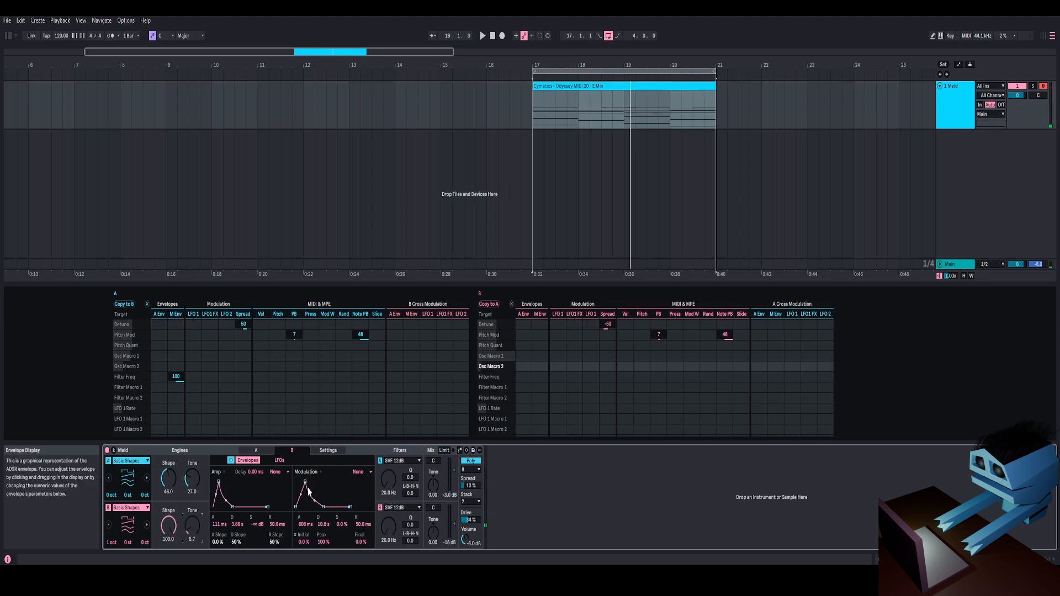
- Shorten the linked modulation envelope's attack to under 1 ms and unlink the two engines' envelopes
{"action": "left_click_drag", "start_coordinate": [305, 482], "coordinate": [296, 482]}
{"action": "key", "text": "space"}
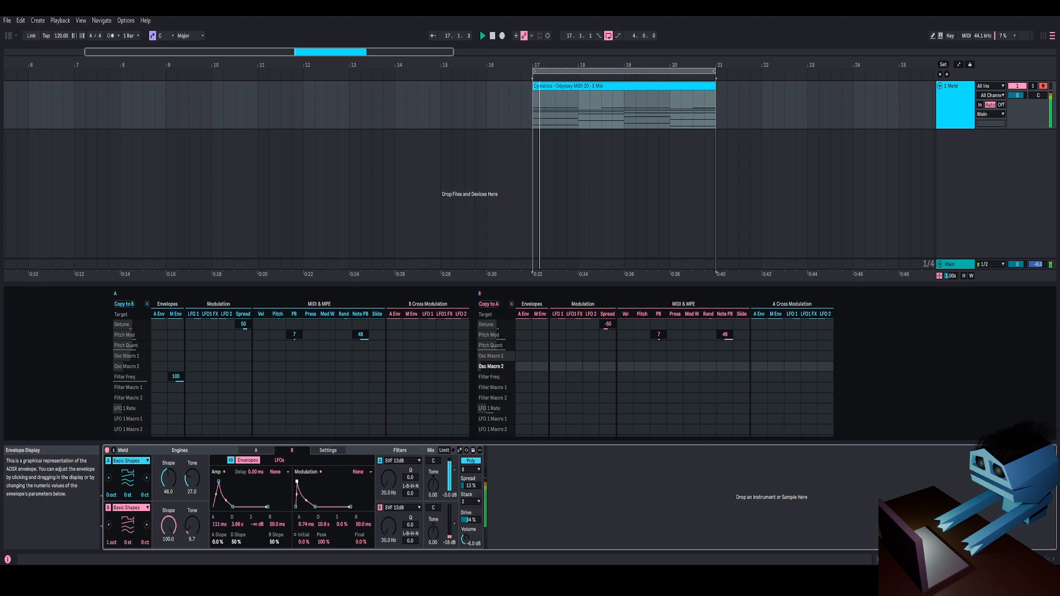
{"action": "left_click", "coordinate": [230, 462]}
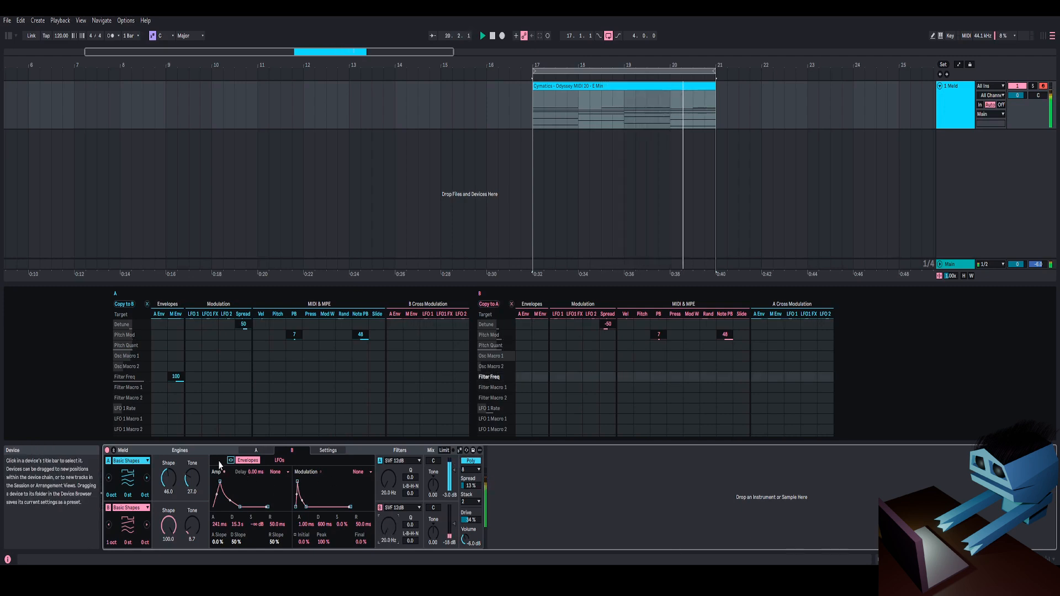
- Set engine A's modulation envelope to a 189 ms attack and 40.0 s decay, keeping its filter cutoff at 20.0 Hz
{"action": "left_click", "coordinate": [256, 450]}
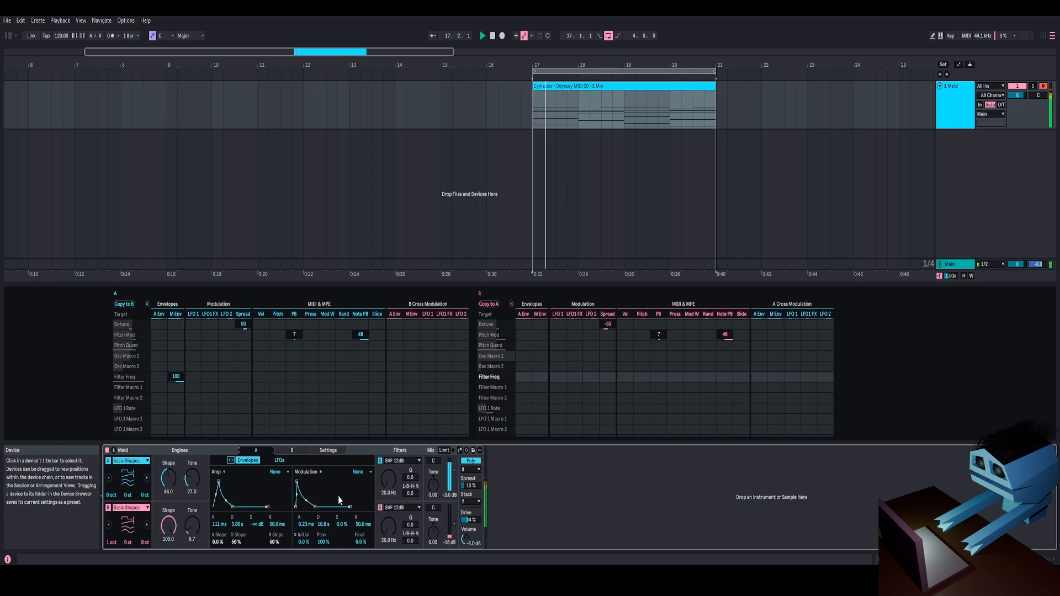
{"action": "key", "text": "space"}
{"action": "key", "text": "space"}
{"action": "left_click_drag", "start_coordinate": [296, 482], "coordinate": [302, 482]}
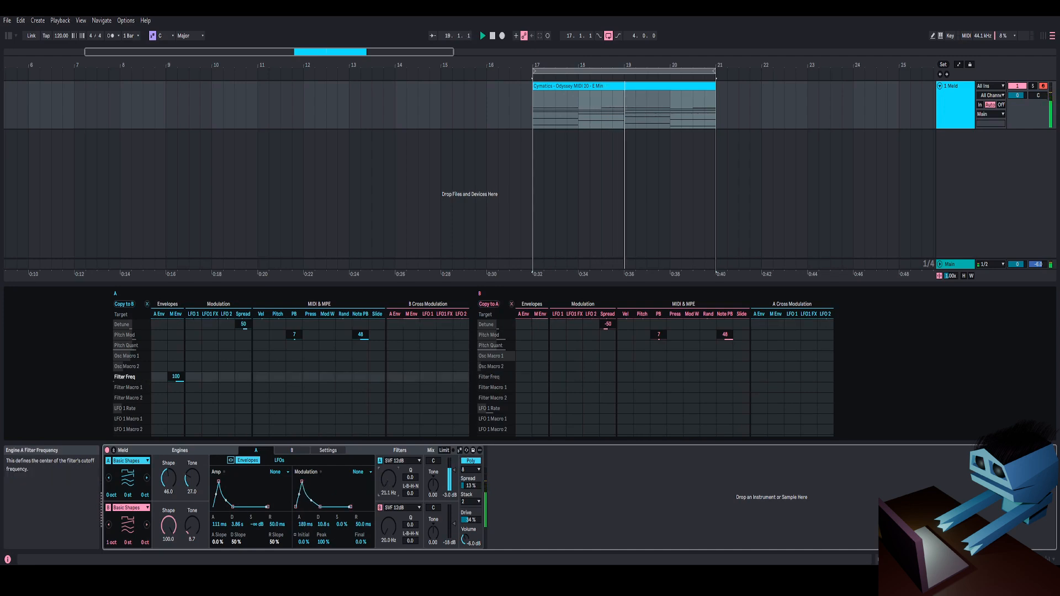
{"action": "left_click_drag", "start_coordinate": [389, 478], "coordinate": [389, 484]}
{"action": "left_click_drag", "start_coordinate": [320, 507], "coordinate": [327, 507]}
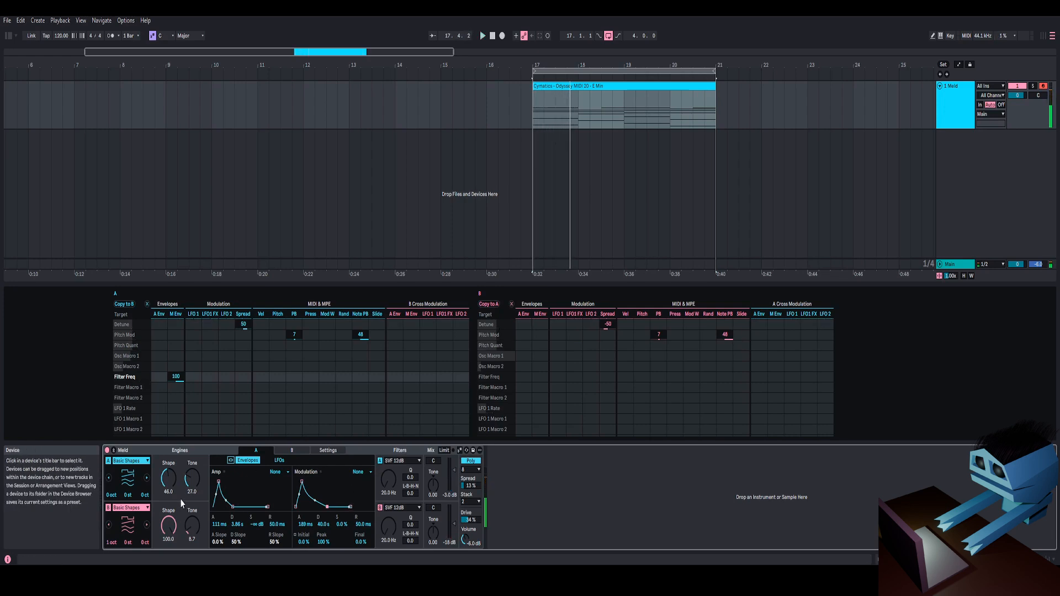
- Modulate engine B's filter frequency with its modulation envelope at 100 and bring the filter cutoff down to 20.0 Hz
{"action": "left_click", "coordinate": [292, 450]}
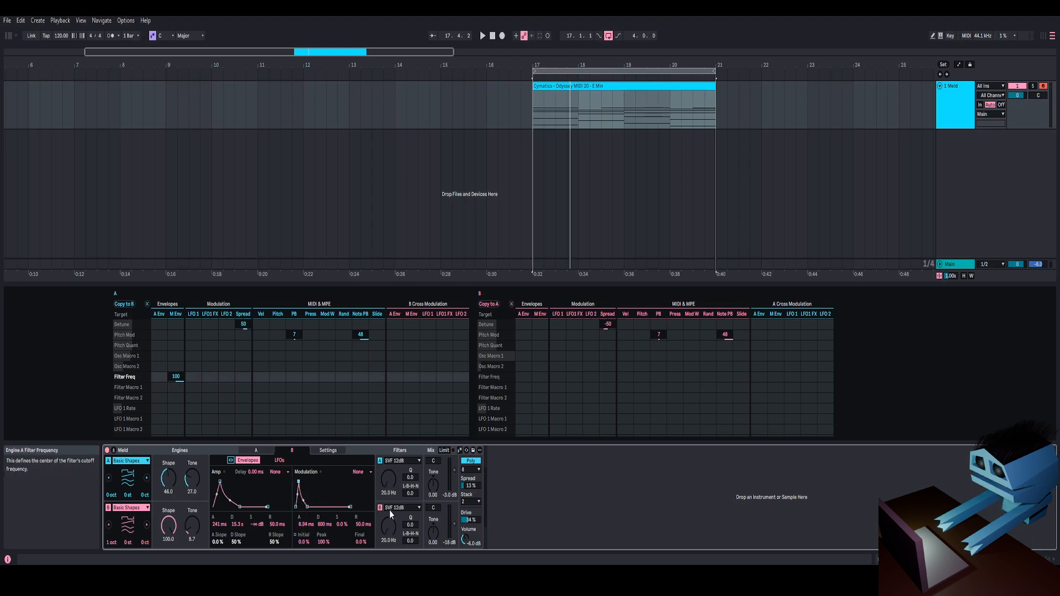
{"action": "left_click_drag", "start_coordinate": [389, 527], "coordinate": [390, 516]}
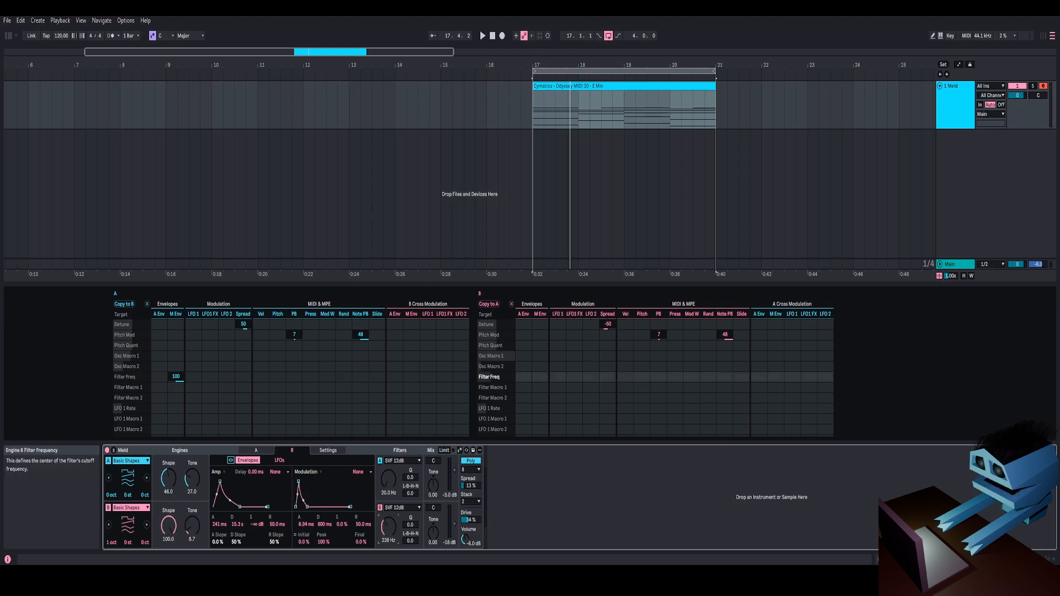
{"action": "left_click", "coordinate": [542, 377]}
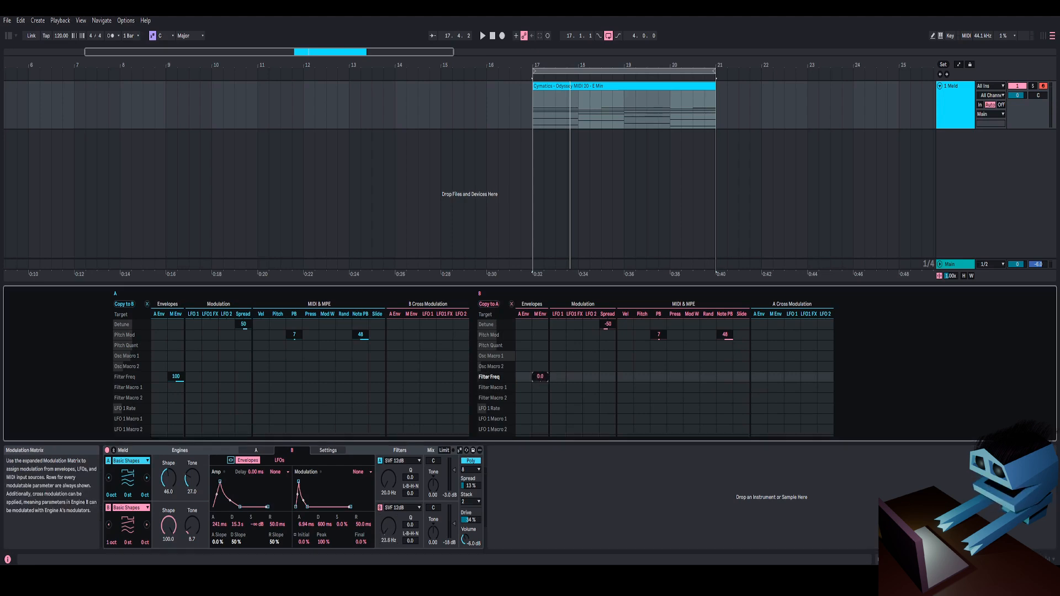
{"action": "left_click_drag", "start_coordinate": [390, 535], "coordinate": [390, 544]}
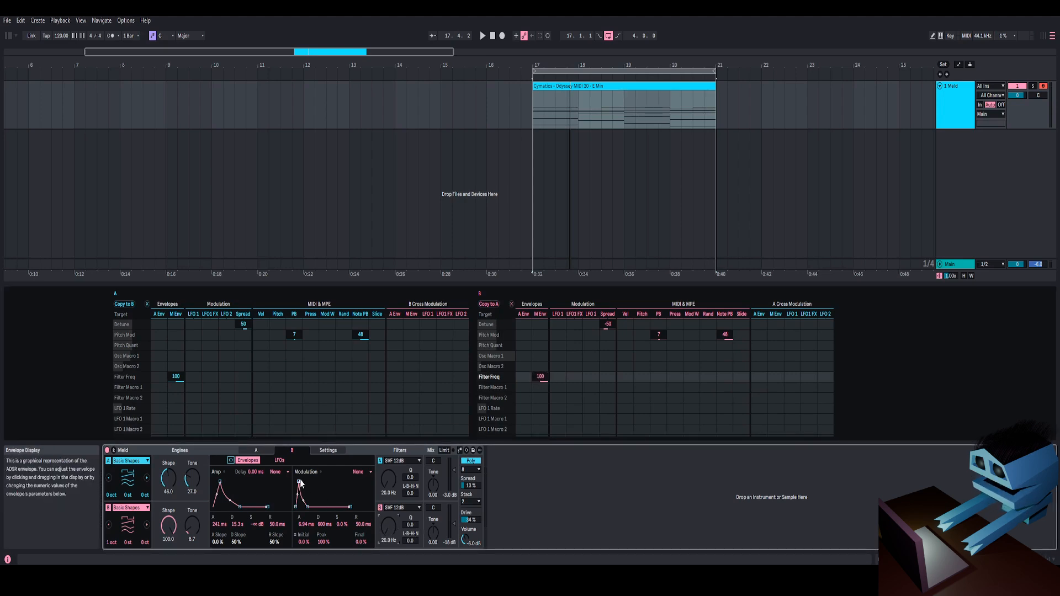
- Match the attack of engine B's modulation envelope to engine A's 189 ms
{"action": "left_click", "coordinate": [256, 450]}
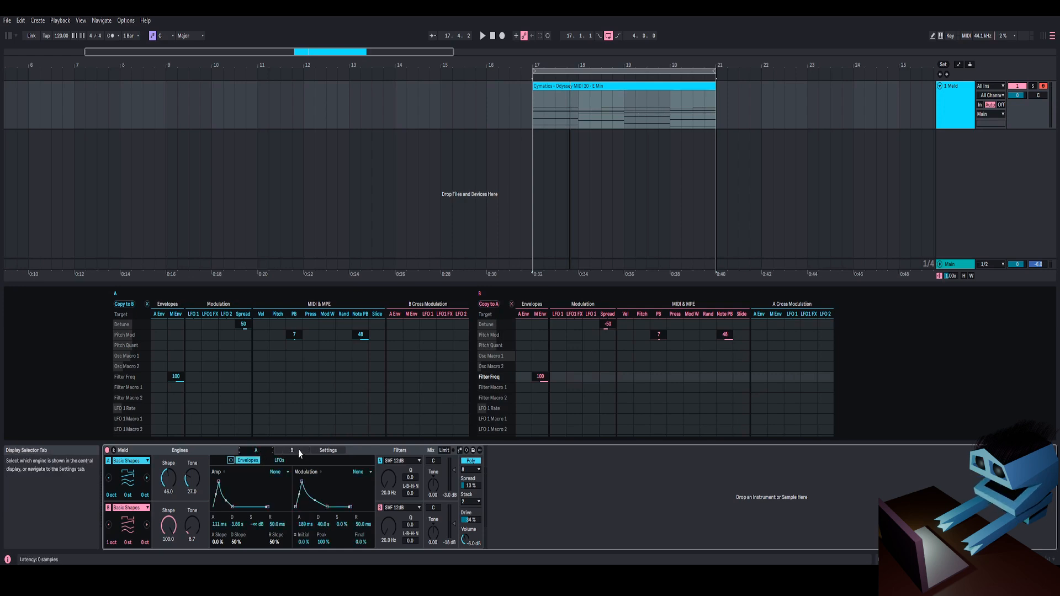
{"action": "left_click", "coordinate": [292, 450]}
{"action": "left_click", "coordinate": [306, 526]}
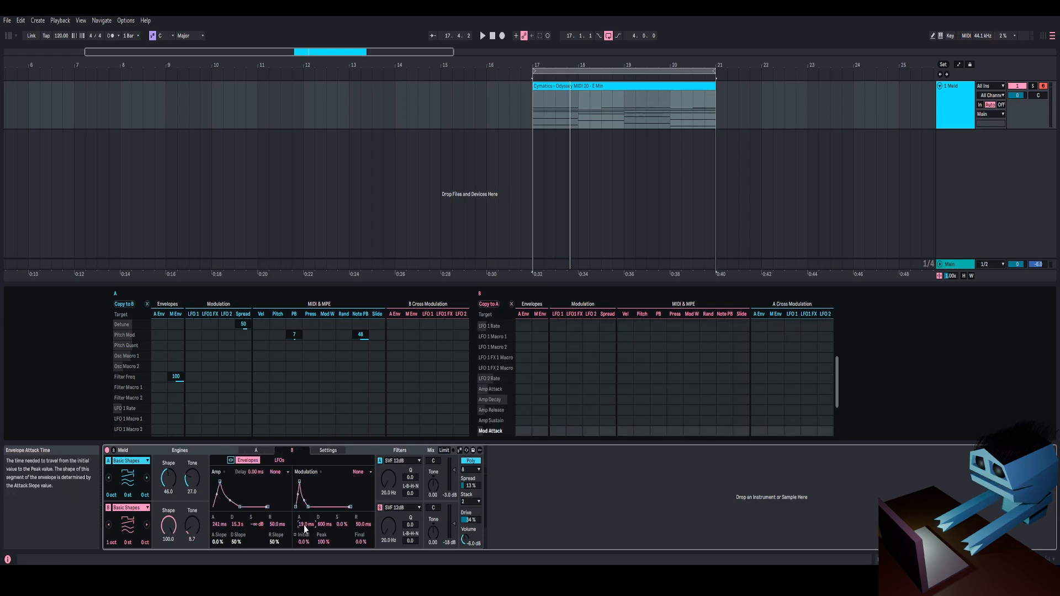
{"action": "type", "text": "1.89"}
{"action": "key", "text": "Return"}
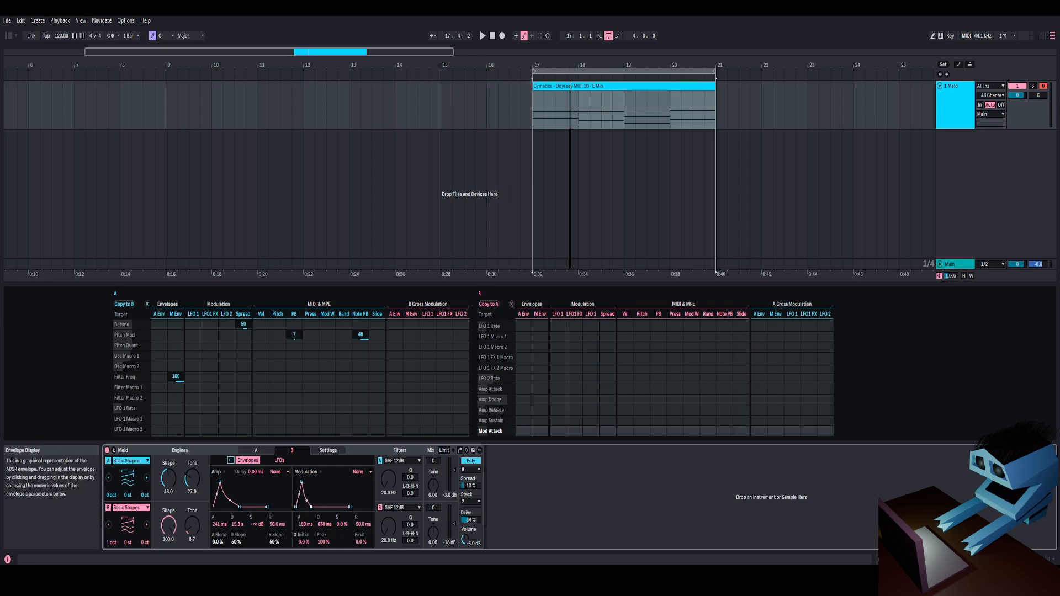
- With the loop playing, lengthen engine B's modulation envelope decay to 6.68 s and raise its filter Q
{"action": "key", "text": "space"}
{"action": "left_click_drag", "start_coordinate": [311, 507], "coordinate": [316, 507]}
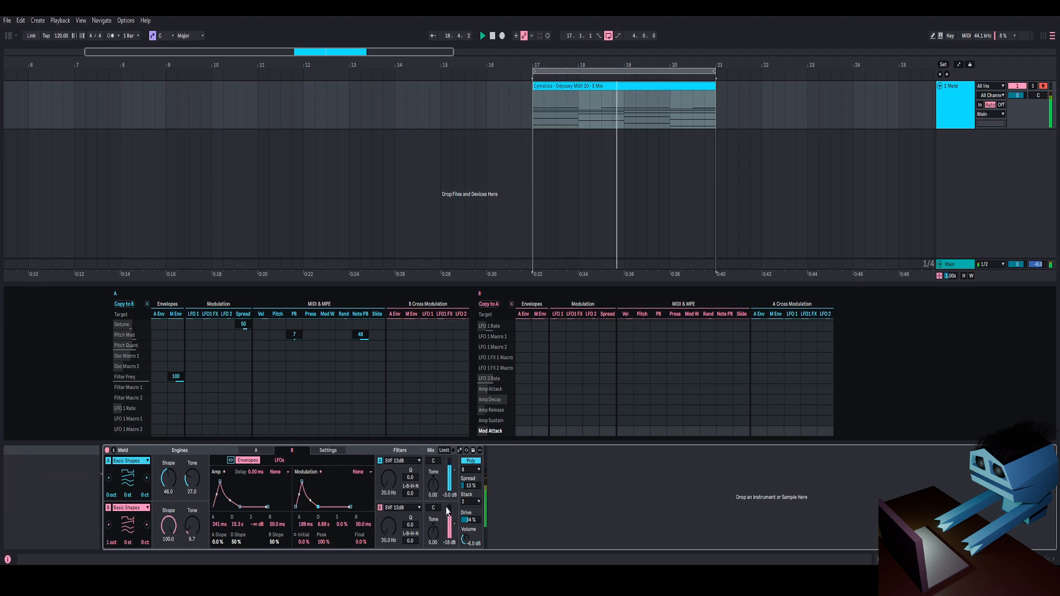
{"action": "left_click_drag", "start_coordinate": [411, 525], "coordinate": [410, 506]}
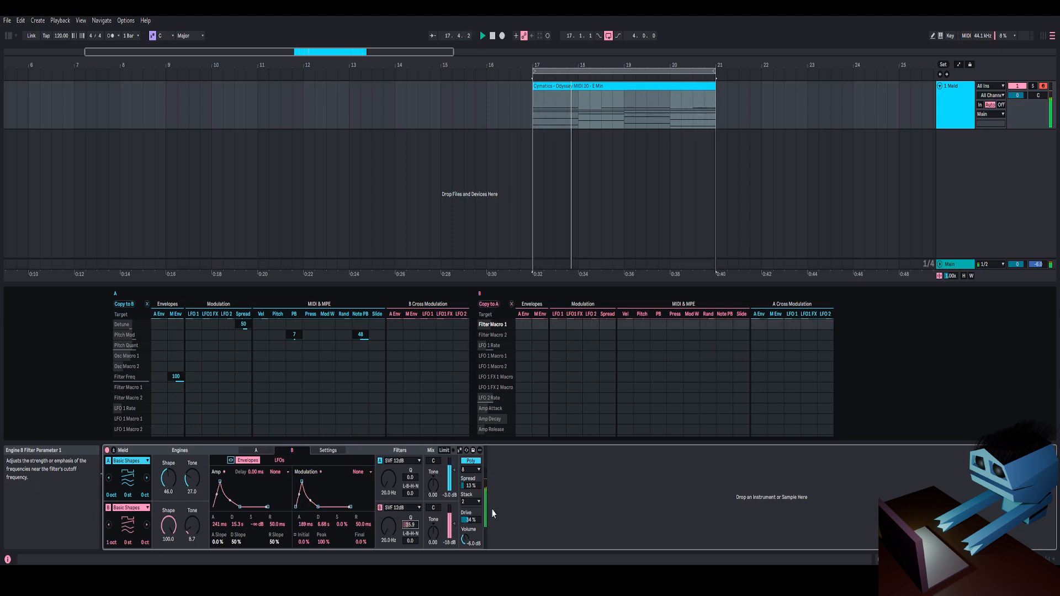
- Reduce the voice Spread to 1.6 % and turn voice stacking off
{"action": "double_click", "coordinate": [470, 488]}
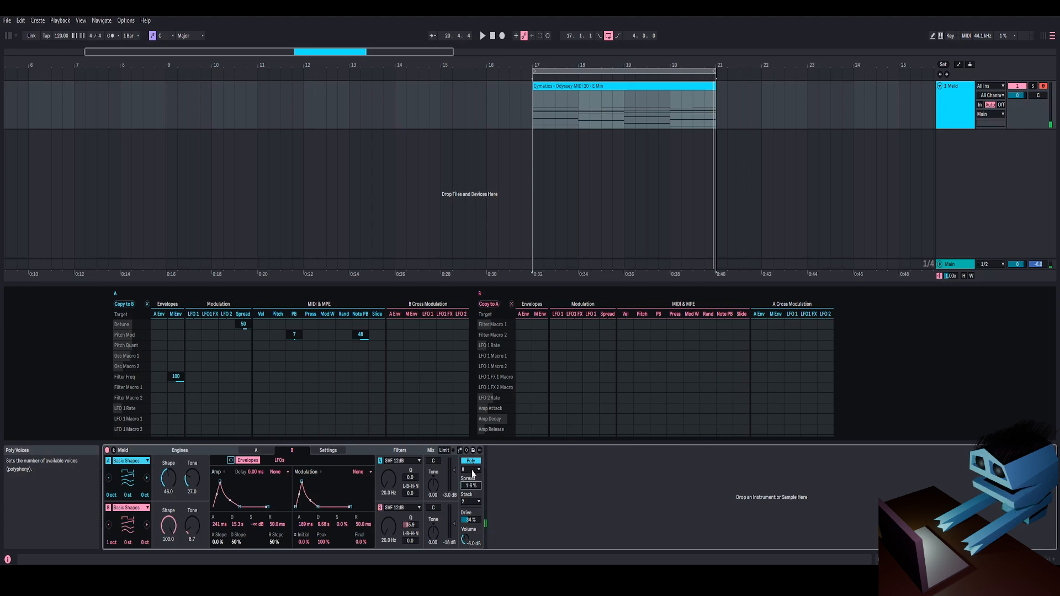
{"action": "left_click", "coordinate": [468, 502]}
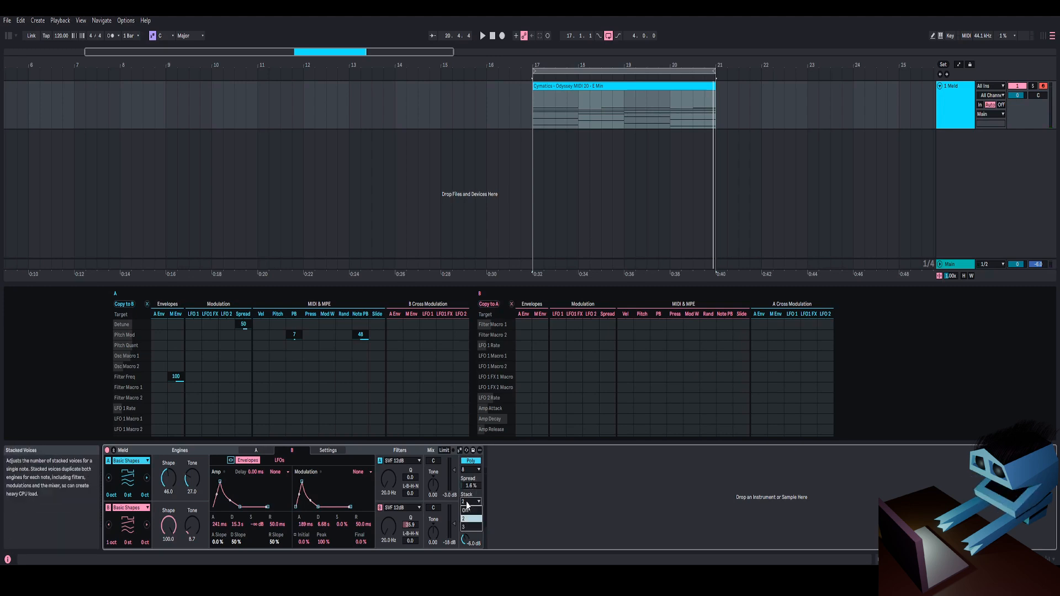
{"action": "left_click", "coordinate": [466, 511]}
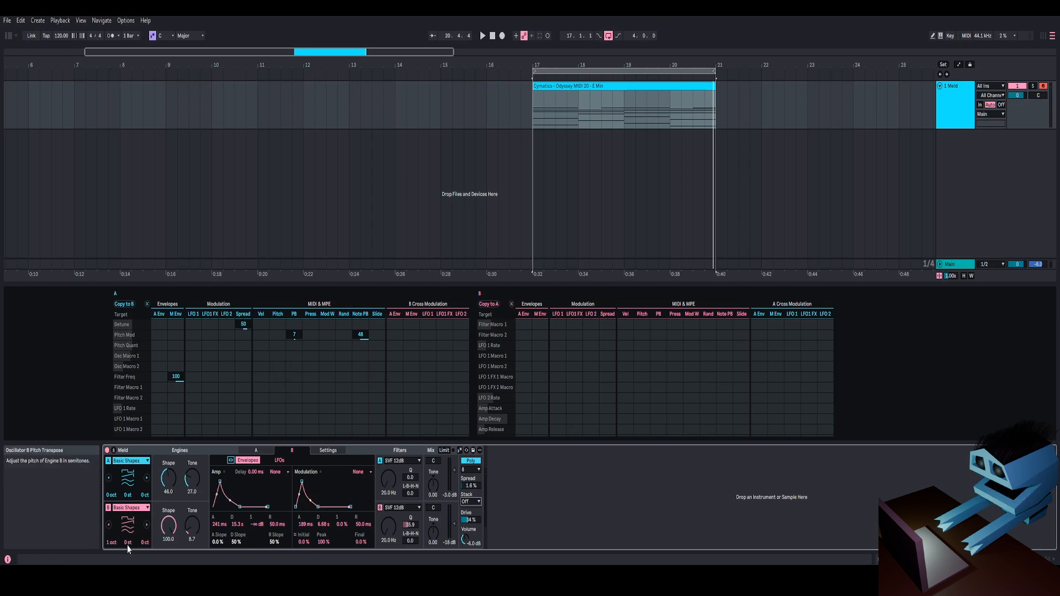
- Try detuning engine B up by 8 ct and engine A slightly downward against the looped clip
{"action": "left_click_drag", "start_coordinate": [127, 544], "coordinate": [127, 540]}
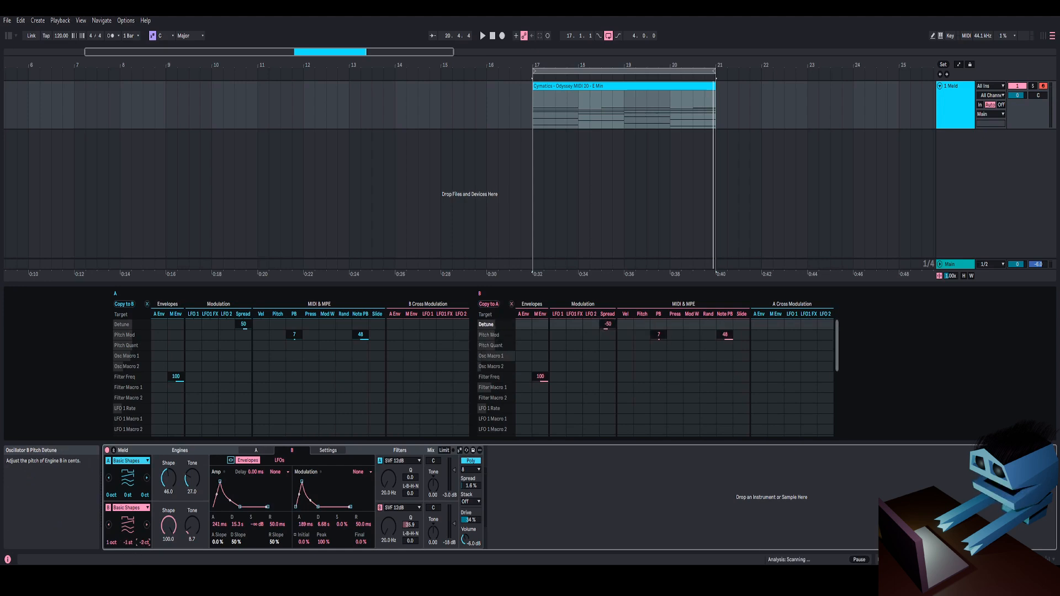
{"action": "key", "text": "space"}
{"action": "mouse_move", "coordinate": [145, 543]}
{"action": "left_mouse_down"}
{"action": "mouse_move", "coordinate": [129, 542]}
{"action": "mouse_move", "coordinate": [145, 542]}
{"action": "left_mouse_up"}
{"action": "left_click_drag", "start_coordinate": [144, 495], "coordinate": [144, 501]}
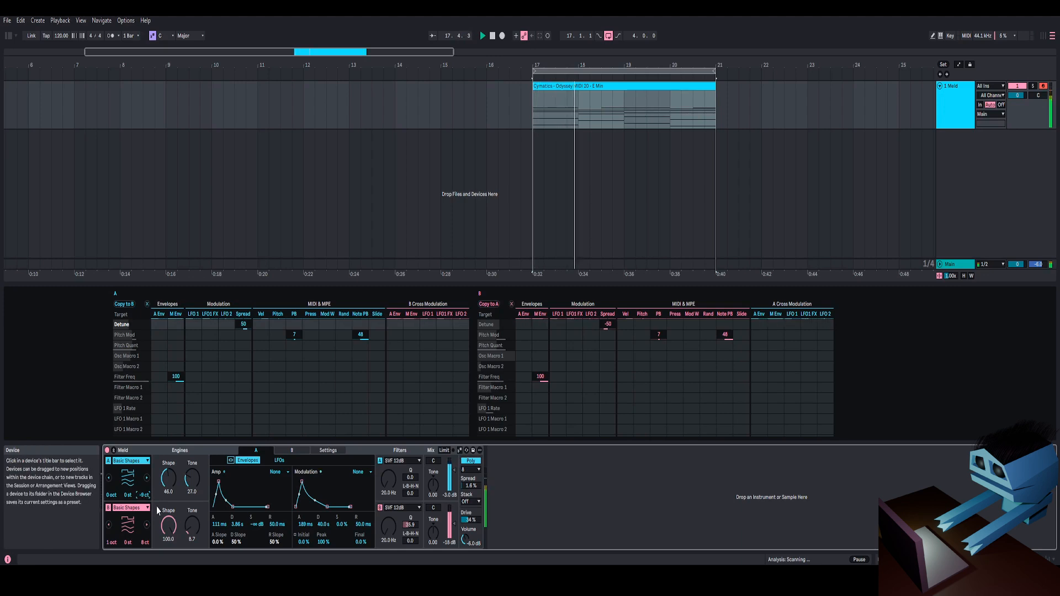
{"action": "key", "text": "space"}
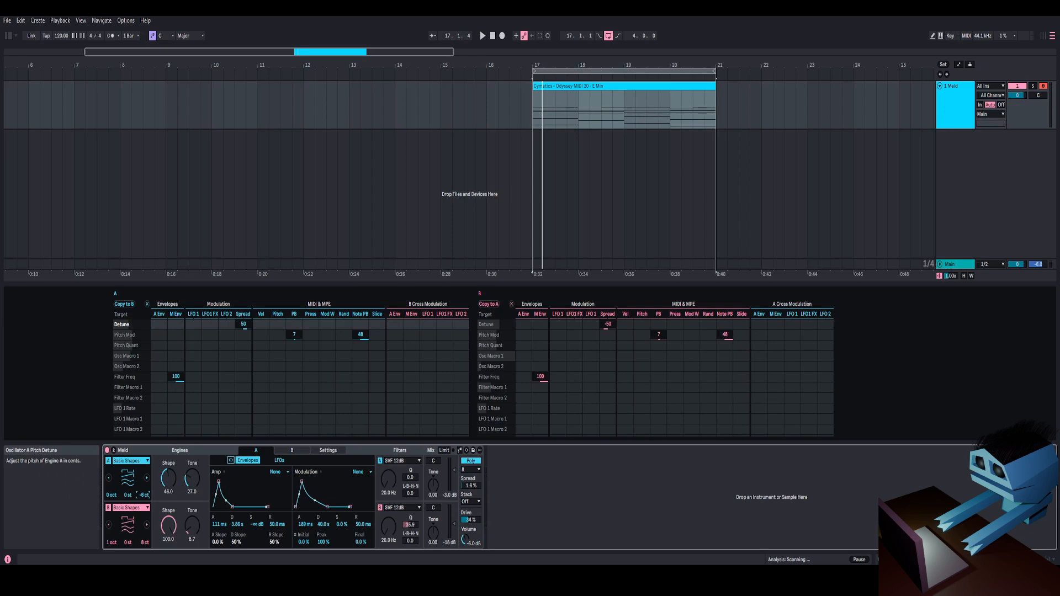
{"action": "left_click_drag", "start_coordinate": [145, 496], "coordinate": [145, 498]}
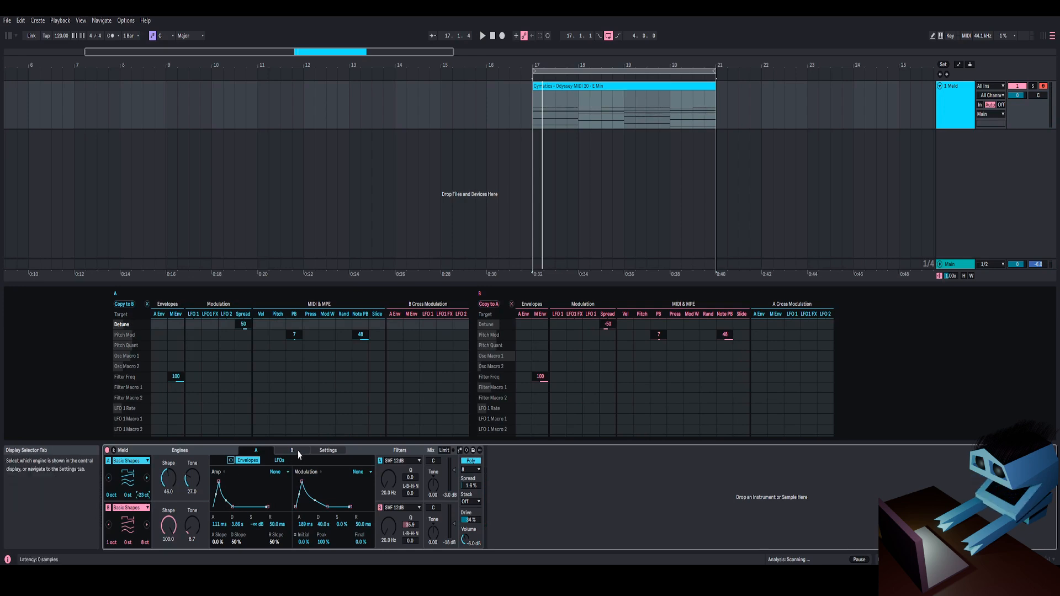
- Reset engine A's detune to 0 ct and assign its LFO 1 to Detune with an amount of 16
{"action": "left_click", "coordinate": [280, 461]}
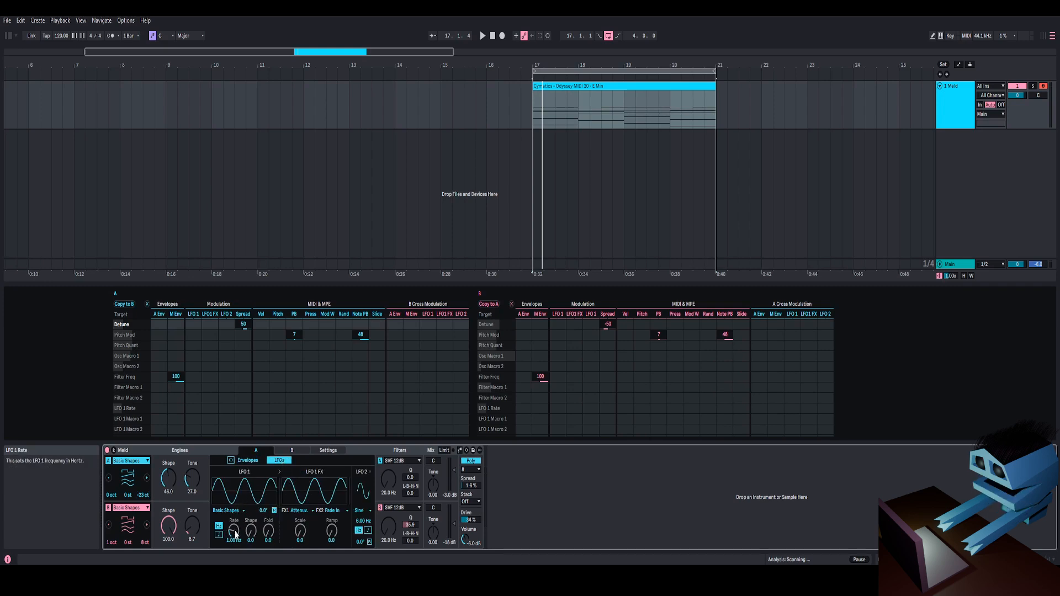
{"action": "left_click_drag", "start_coordinate": [234, 532], "coordinate": [234, 551]}
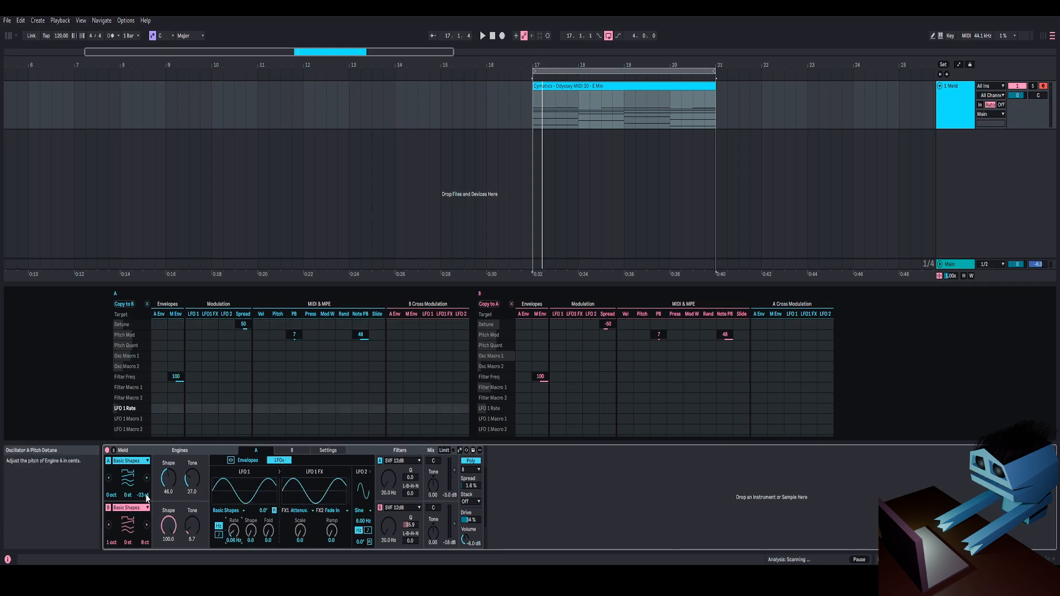
{"action": "left_click_drag", "start_coordinate": [143, 495], "coordinate": [143, 501]}
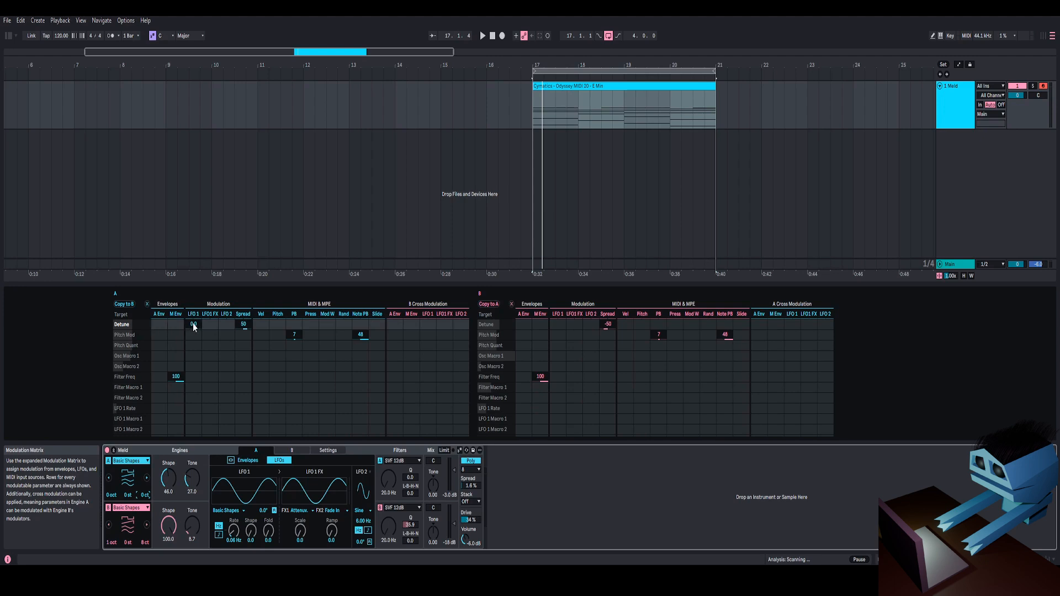
{"action": "left_click", "coordinate": [193, 324]}
{"action": "key", "text": "space"}
{"action": "left_click_drag", "start_coordinate": [193, 324], "coordinate": [193, 323]}
{"action": "left_click_drag", "start_coordinate": [240, 542], "coordinate": [240, 525]}
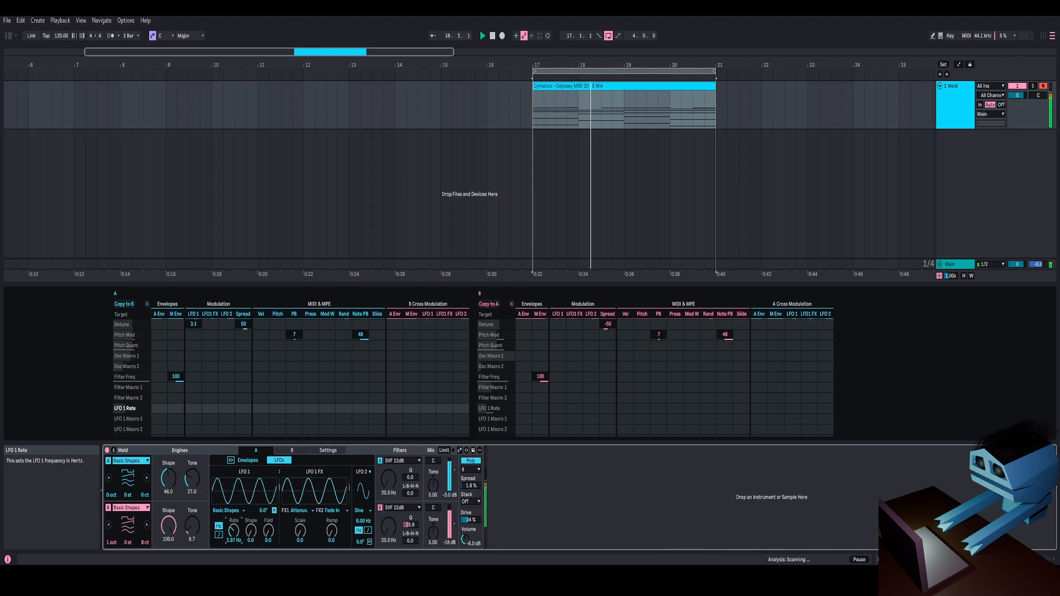
{"action": "mouse_move", "coordinate": [197, 328]}
{"action": "left_mouse_down"}
{"action": "mouse_move", "coordinate": [197, 298]}
{"action": "mouse_move", "coordinate": [193, 328]}
{"action": "left_mouse_up"}
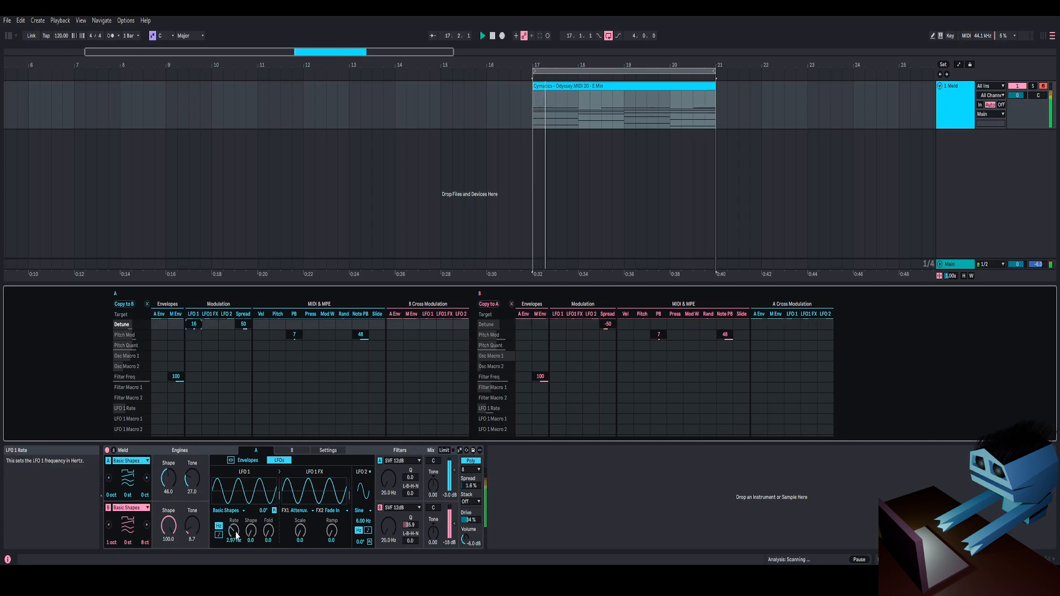
- Try engine A's LFO 1 at 17.5 Hz, settling on a 1.87 Hz rate with a Detune modulation amount of 6.2
{"action": "left_click_drag", "start_coordinate": [234, 531], "coordinate": [234, 497]}
{"action": "left_click_drag", "start_coordinate": [191, 326], "coordinate": [191, 324]}
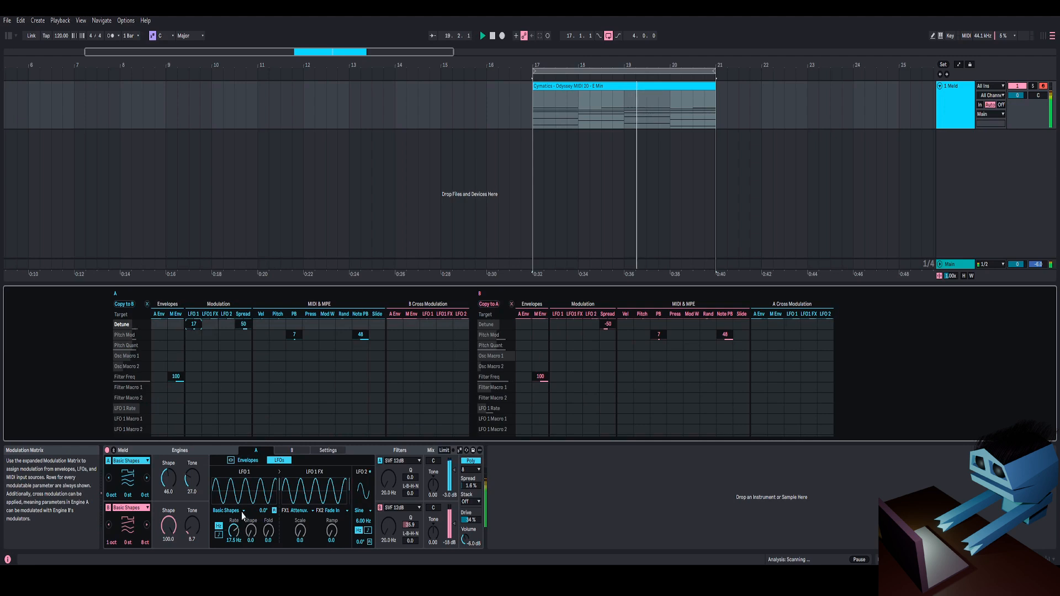
{"action": "left_click_drag", "start_coordinate": [234, 532], "coordinate": [233, 568]}
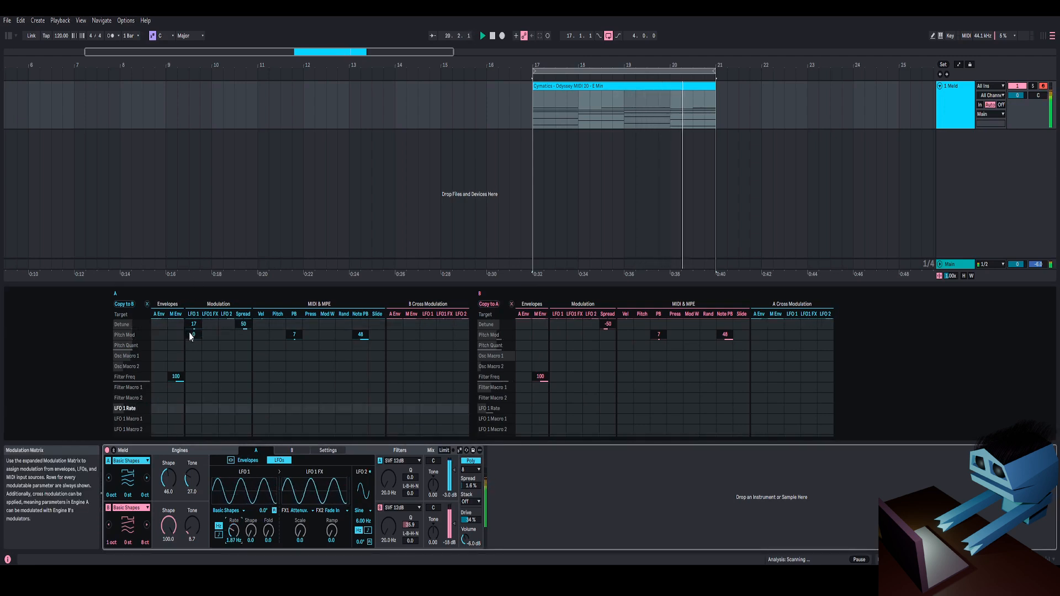
{"action": "left_click_drag", "start_coordinate": [191, 326], "coordinate": [191, 331]}
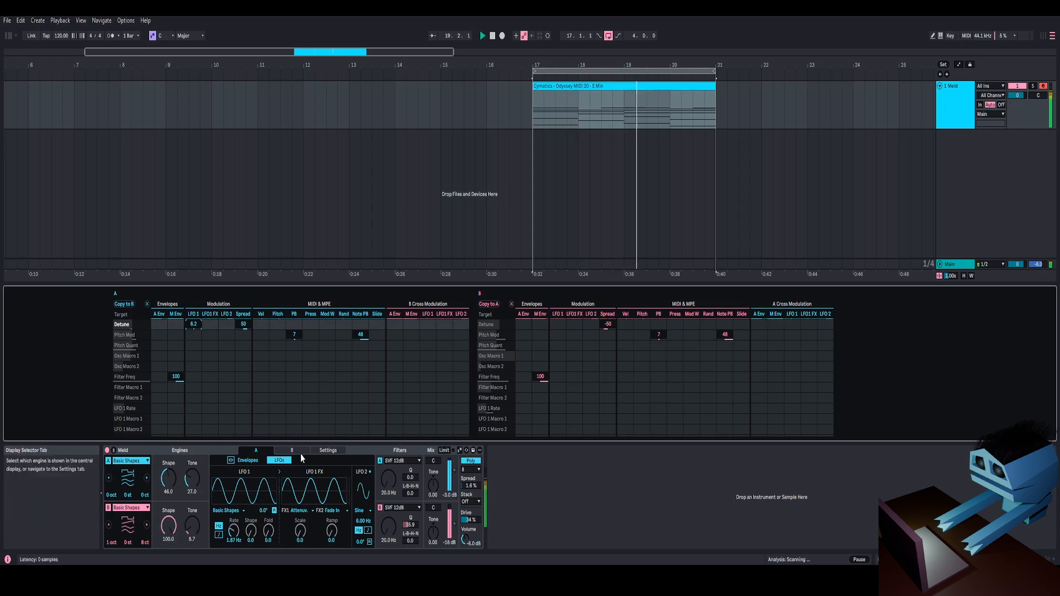
- Reset engine B's detune to 0 ct, assign its LFO 1 to Detune at -7.8 and play the loop
{"action": "left_click", "coordinate": [166, 515]}
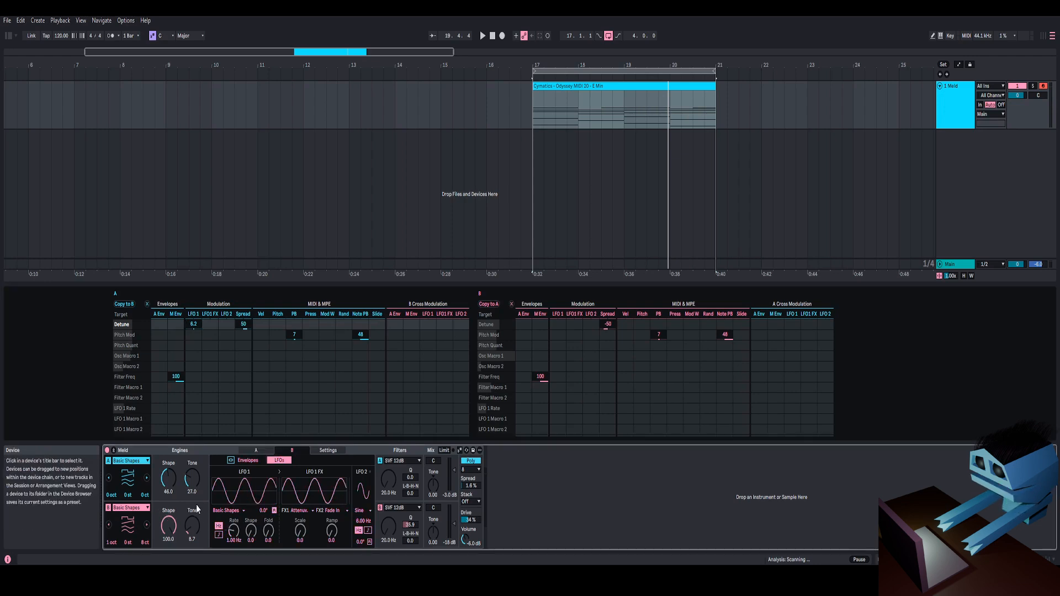
{"action": "left_click_drag", "start_coordinate": [141, 543], "coordinate": [137, 543]}
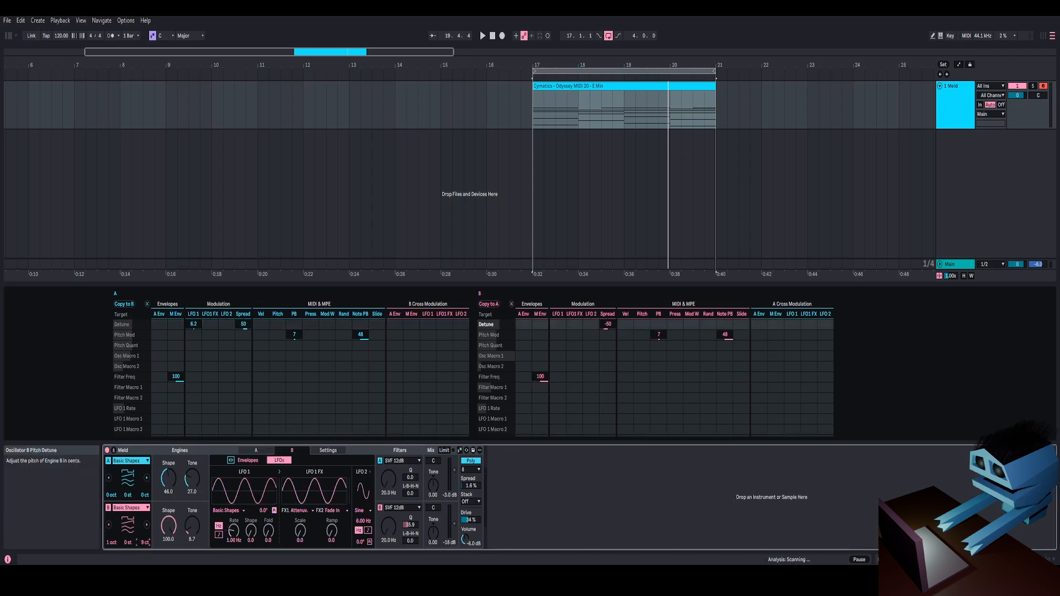
{"action": "double_click", "coordinate": [145, 543]}
{"action": "left_click_drag", "start_coordinate": [558, 325], "coordinate": [557, 323]}
{"action": "key", "text": "space"}
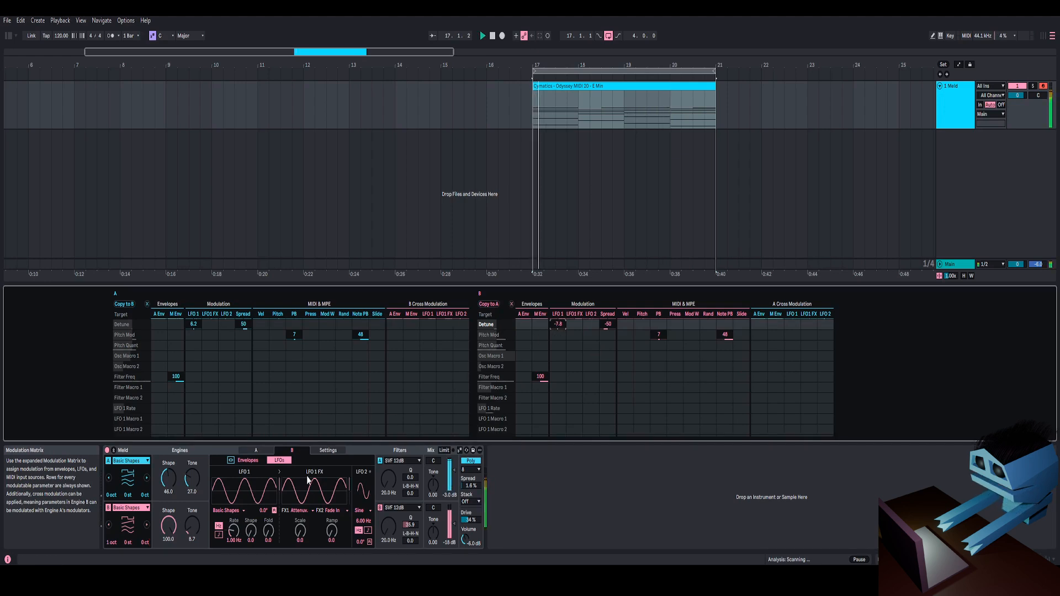
- Set engine B's LFO 1 modulation of Detune to -19 and its rate to about 3.2 Hz after trying 16.5 Hz
{"action": "left_click_drag", "start_coordinate": [233, 531], "coordinate": [233, 505]}
{"action": "mouse_move", "coordinate": [558, 325]}
{"action": "left_mouse_down"}
{"action": "mouse_move", "coordinate": [557, 347]}
{"action": "mouse_move", "coordinate": [558, 329]}
{"action": "left_mouse_up"}
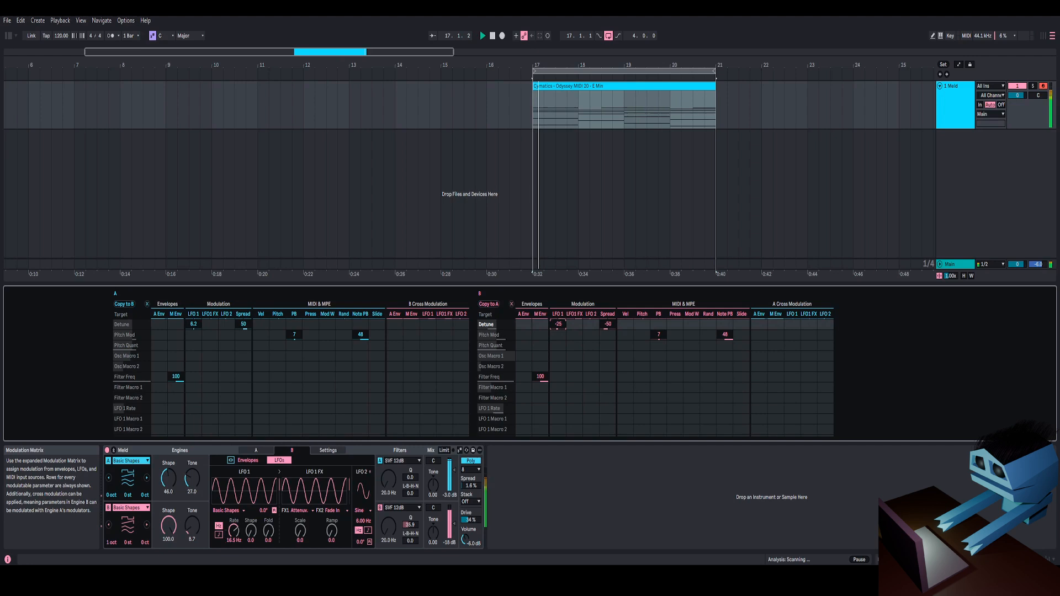
{"action": "left_click", "coordinate": [558, 335]}
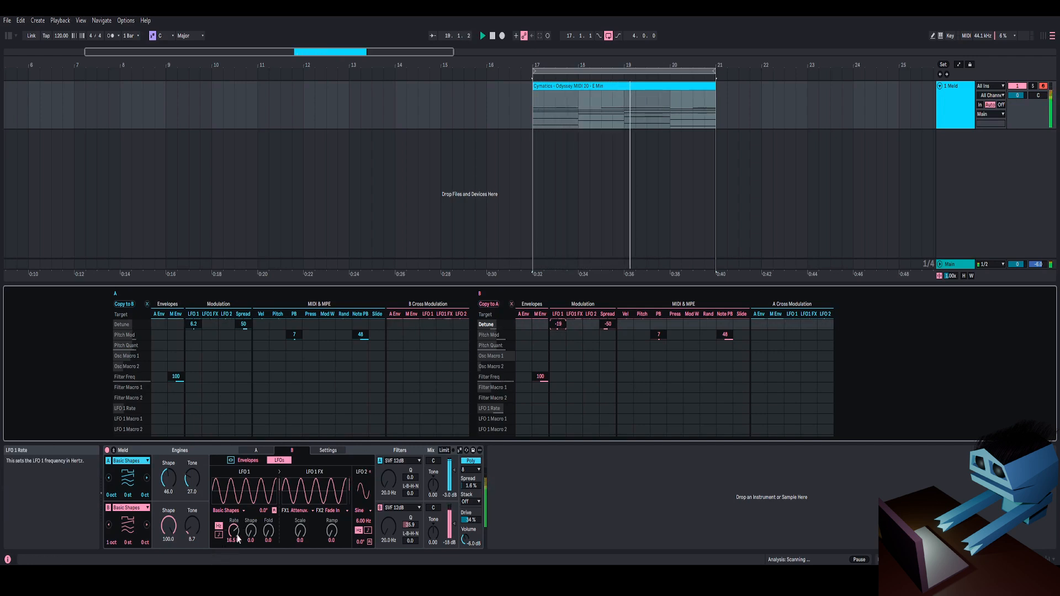
{"action": "left_click_drag", "start_coordinate": [234, 531], "coordinate": [234, 562]}
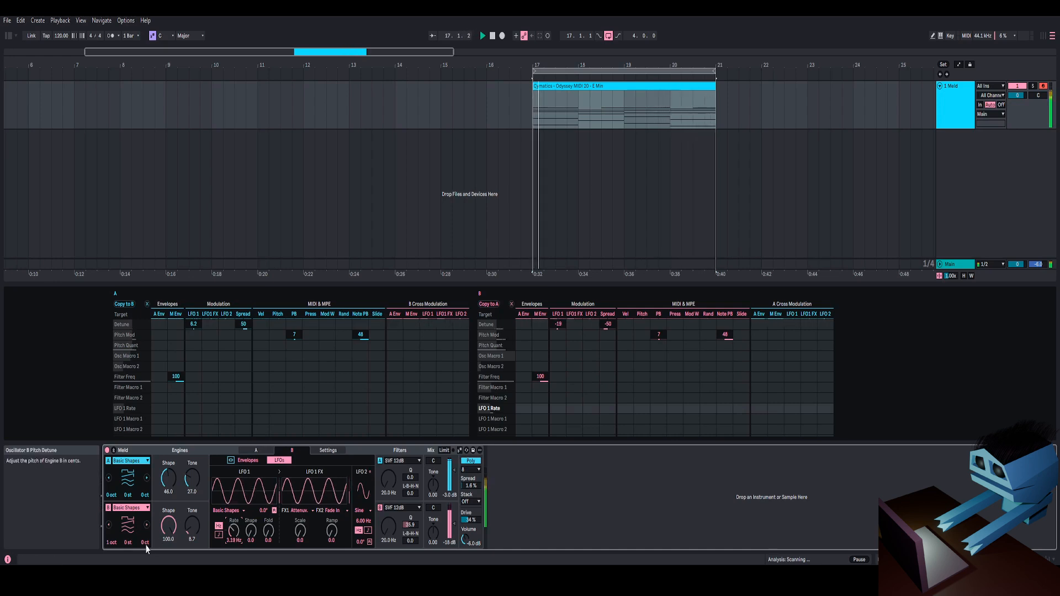
- Detune engine B to 7 ct and engine A to -5 ct
{"action": "left_click_drag", "start_coordinate": [144, 543], "coordinate": [145, 537]}
{"action": "left_click_drag", "start_coordinate": [145, 495], "coordinate": [145, 498]}
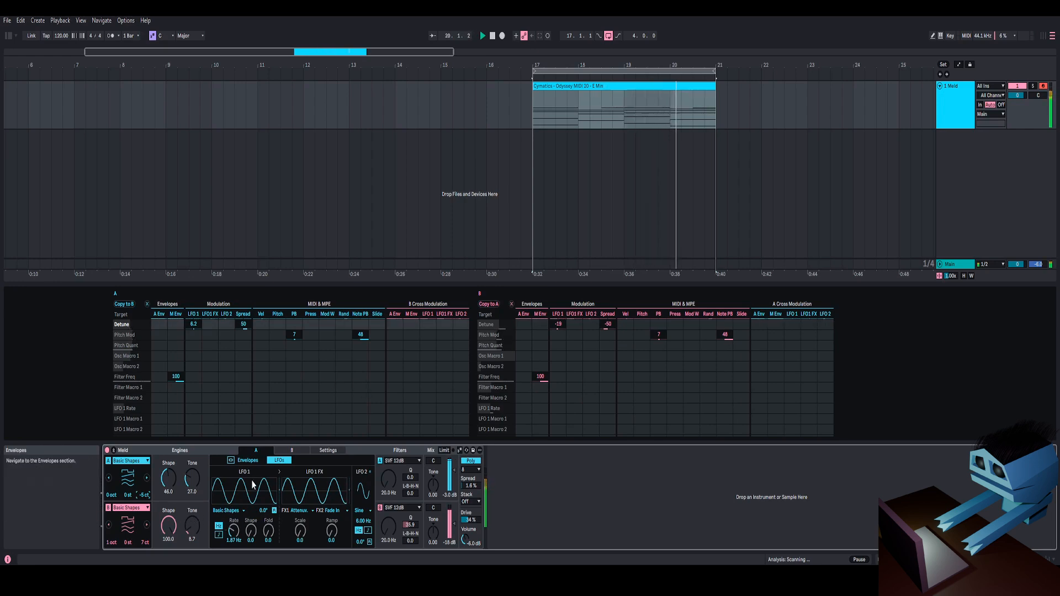
{"action": "left_click", "coordinate": [187, 512]}
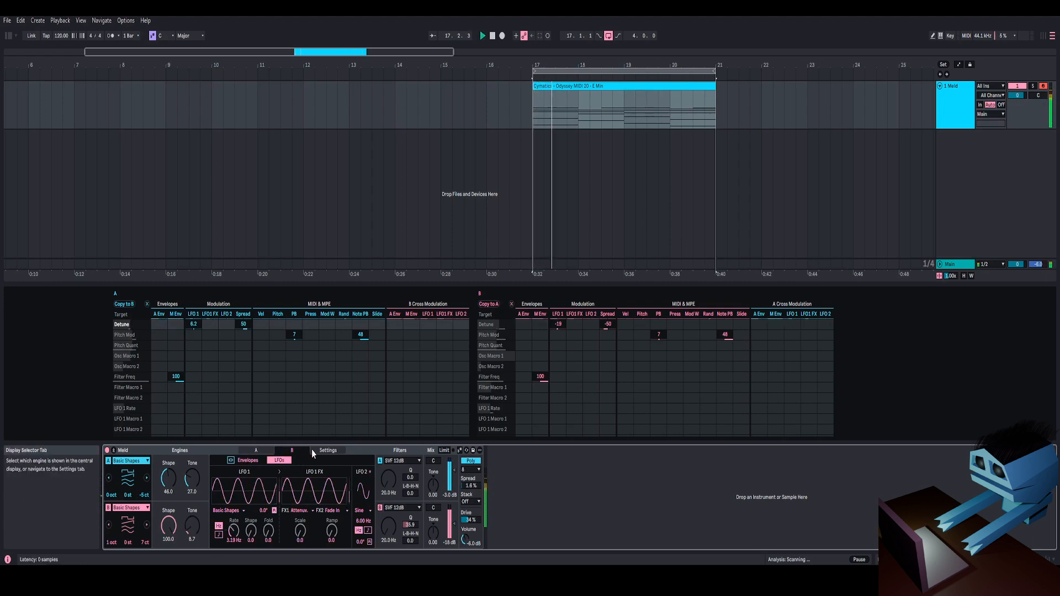
- Set the attack of engine B's modulation envelope to 241 ms, auditioning the loop with each change
{"action": "left_click", "coordinate": [252, 463]}
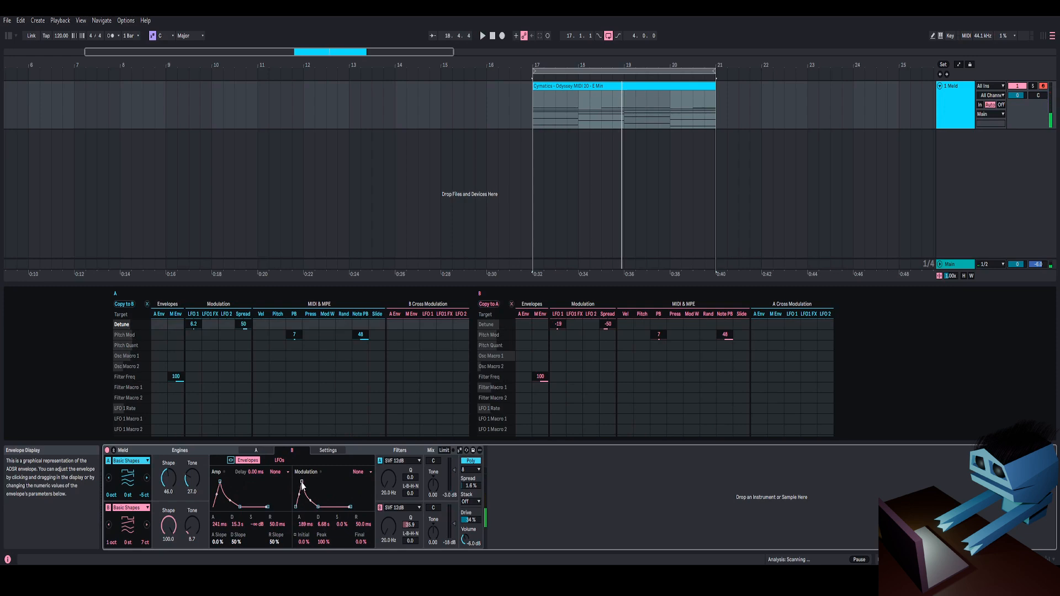
{"action": "key", "text": "space"}
{"action": "left_click_drag", "start_coordinate": [307, 482], "coordinate": [303, 482]}
{"action": "key", "text": "space"}
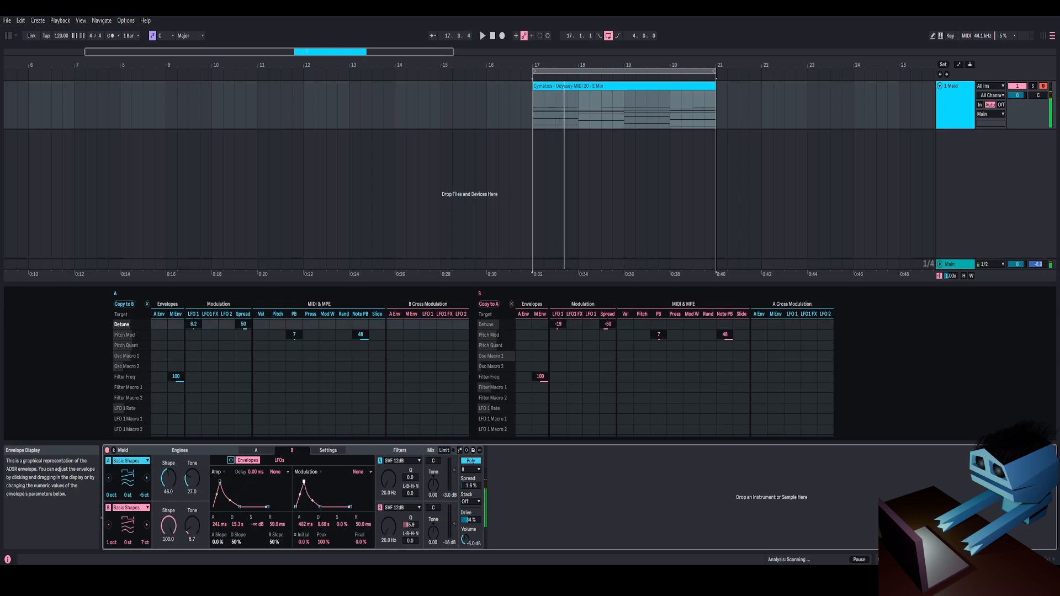
{"action": "key", "text": "space"}
{"action": "key", "text": "space"}
{"action": "key", "text": "space"}
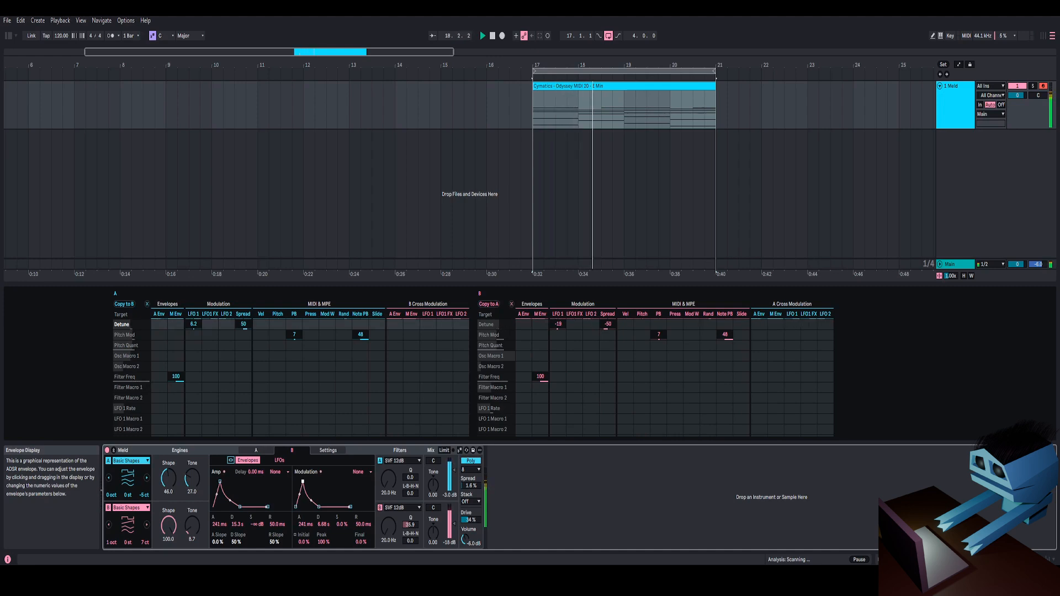
- Set the attack of engine B's modulation envelope to 111 ms and restart the loop to hear it
{"action": "left_click_drag", "start_coordinate": [302, 481], "coordinate": [302, 482]}
{"action": "key", "text": "space"}
{"action": "key", "text": "space"}
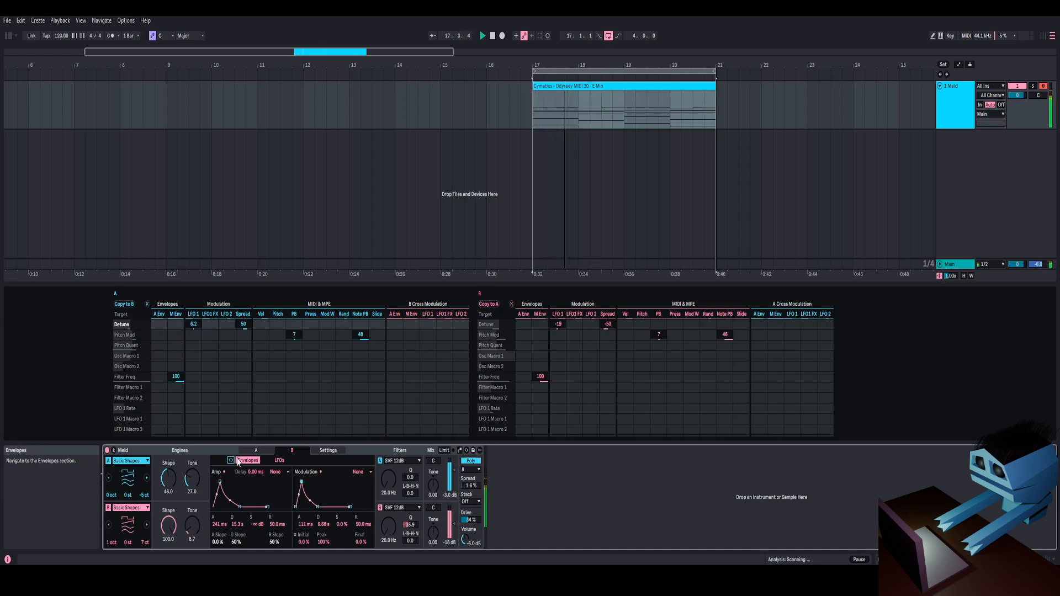
- Set engine A's modulation envelope to a 111 ms attack and about 22.4 s decay, restarting the loop to audition it
{"action": "left_click", "coordinate": [256, 450]}
{"action": "key", "text": "space"}
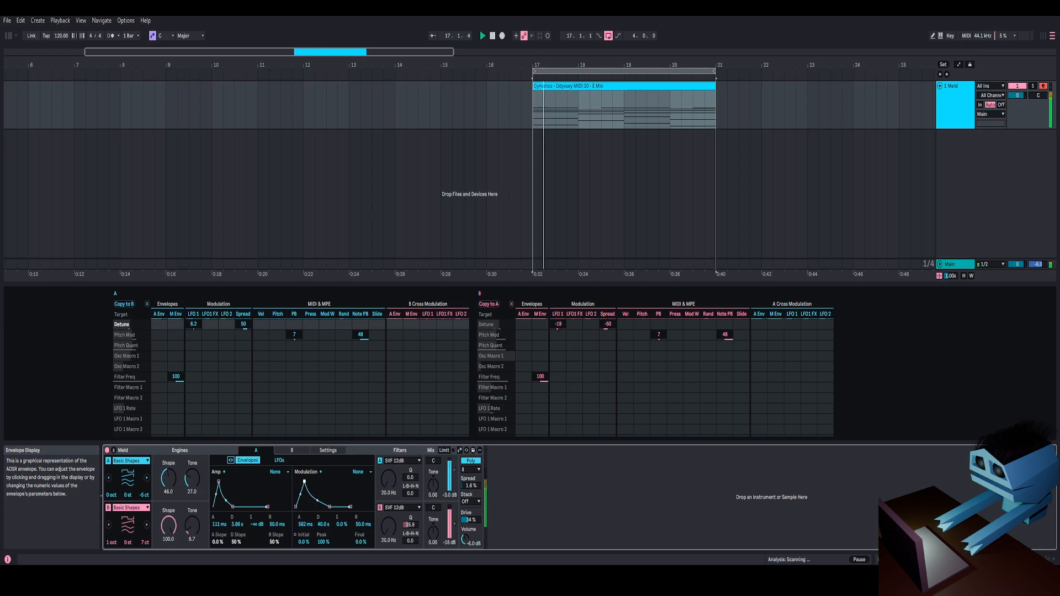
{"action": "key", "text": "space"}
{"action": "key", "text": "space"}
{"action": "left_click_drag", "start_coordinate": [305, 481], "coordinate": [323, 508]}
{"action": "key", "text": "space"}
{"action": "key", "text": "space"}
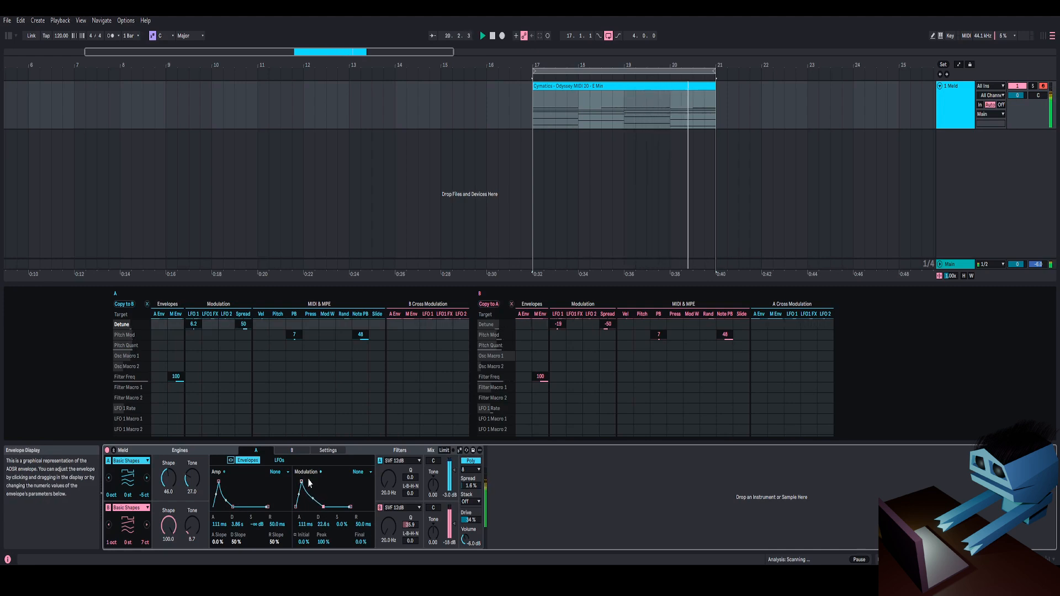
- Set the modulation envelope decay of both engines to 28.4 s, after trying 5.43 s on engine B
{"action": "left_click", "coordinate": [292, 450]}
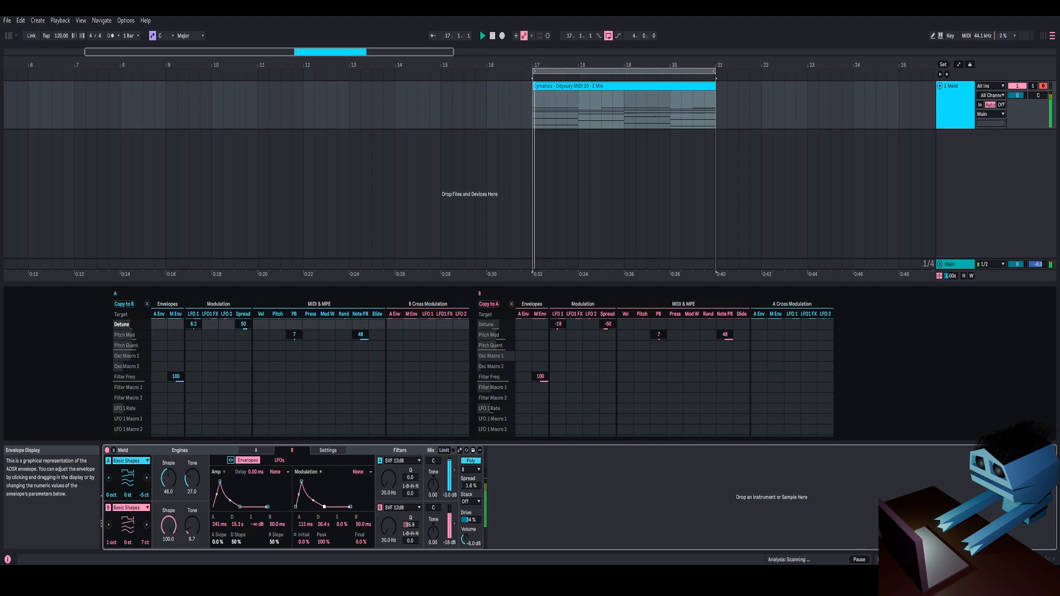
{"action": "left_click_drag", "start_coordinate": [324, 507], "coordinate": [314, 507]}
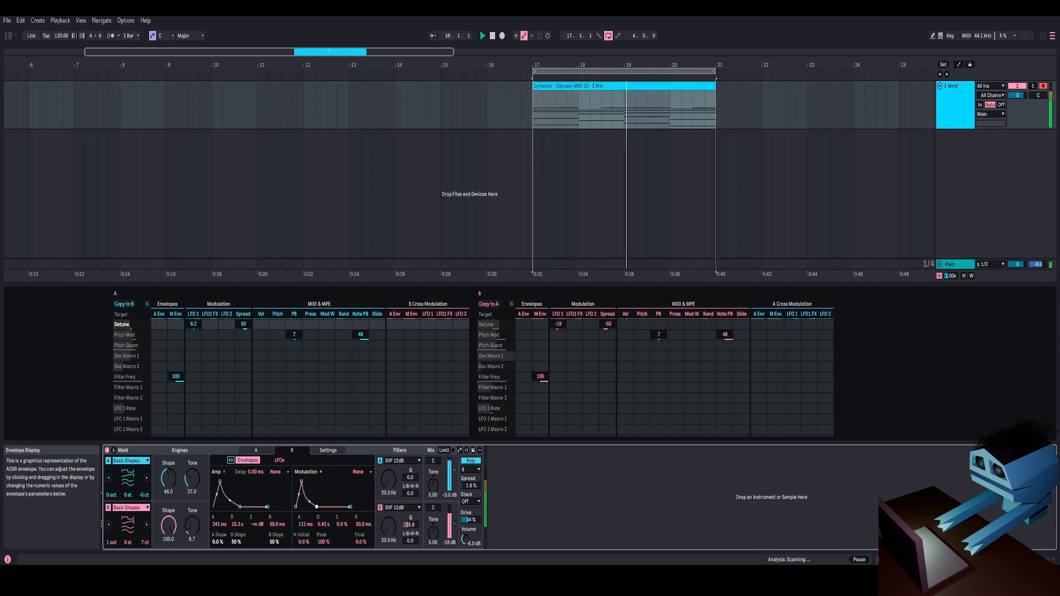
{"action": "left_click", "coordinate": [256, 450]}
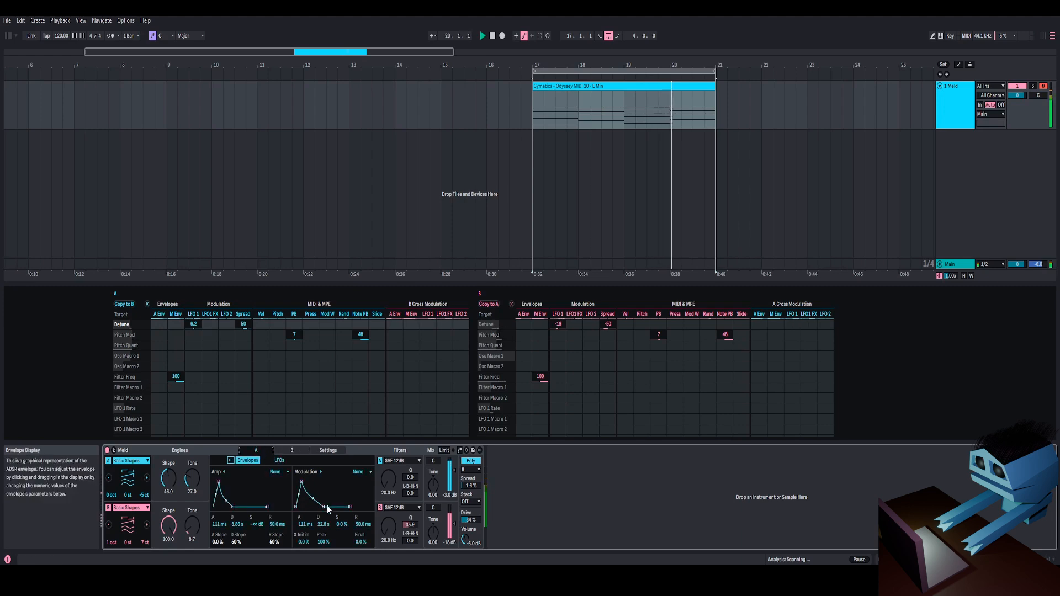
{"action": "left_click_drag", "start_coordinate": [322, 508], "coordinate": [320, 507]}
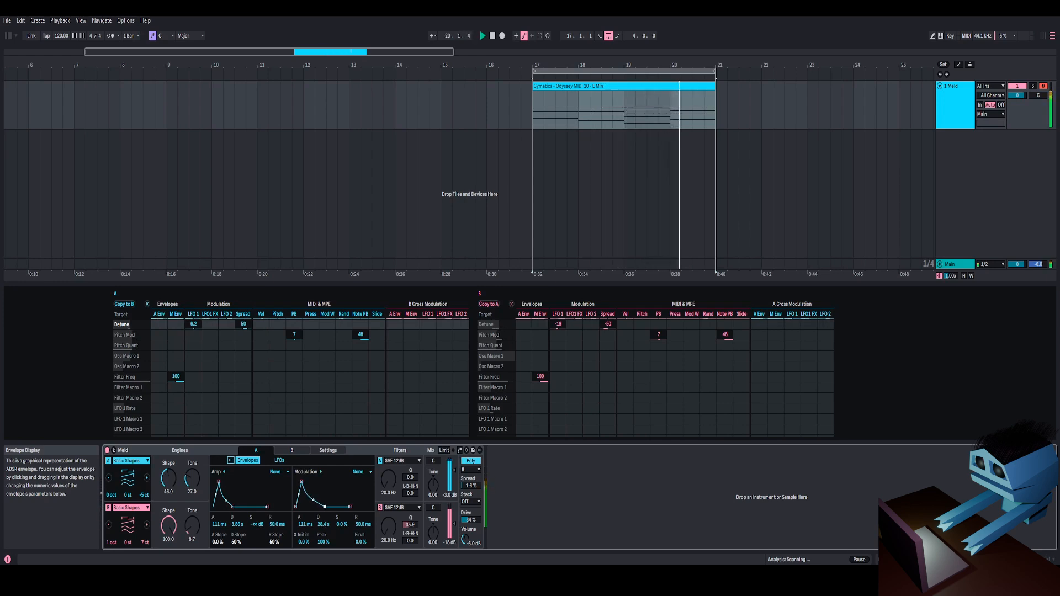
{"action": "left_click", "coordinate": [292, 450]}
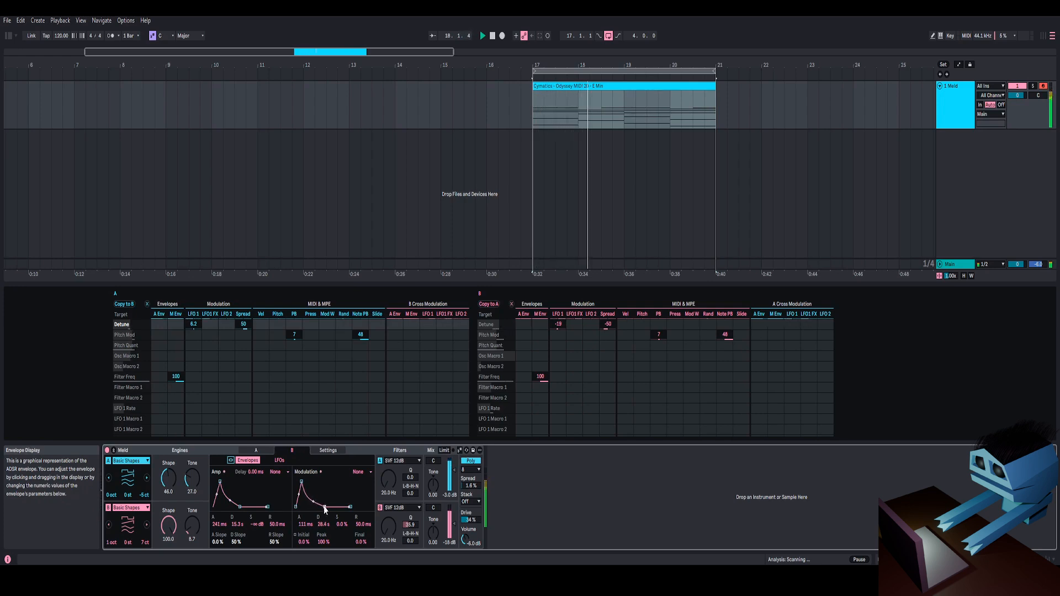
- Adjust the filter Q of both engines, with engine A's at 15.6, and set Drive to 27 %
{"action": "left_click_drag", "start_coordinate": [410, 524], "coordinate": [411, 539]}
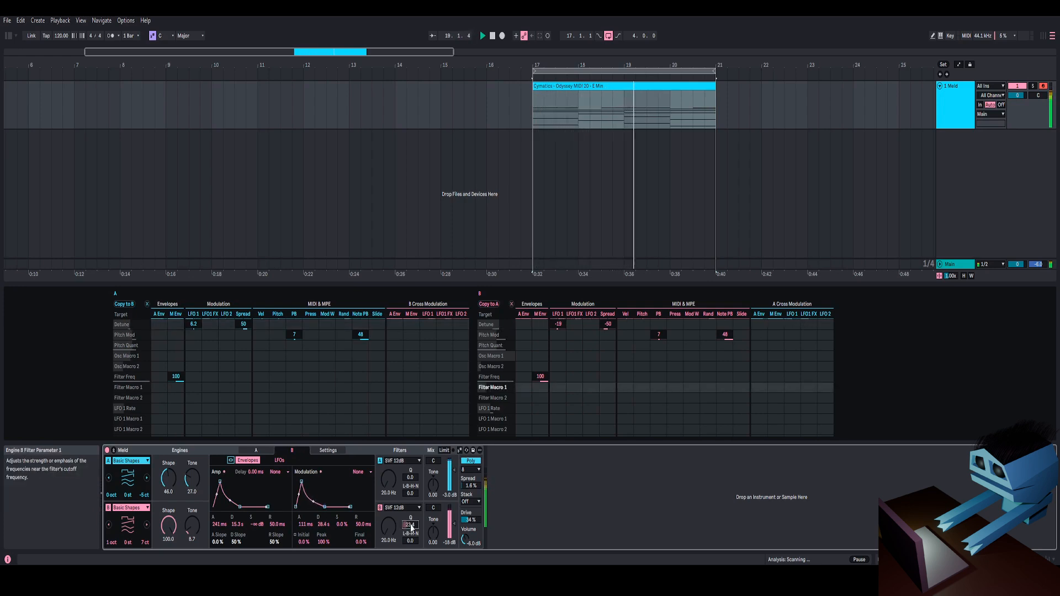
{"action": "left_click", "coordinate": [411, 477]}
{"action": "left_click_drag", "start_coordinate": [410, 477], "coordinate": [471, 508]}
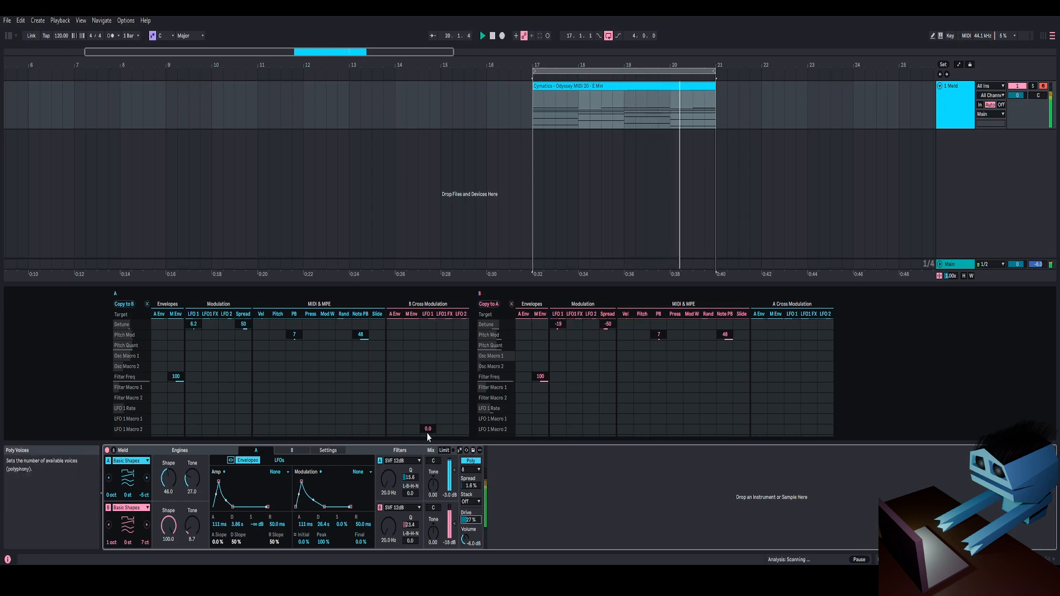
- Set the LFO 1 modulation of Detune to 17 for engine A and -14 for engine B, after trying -7.6 on B
{"action": "left_click", "coordinate": [289, 461]}
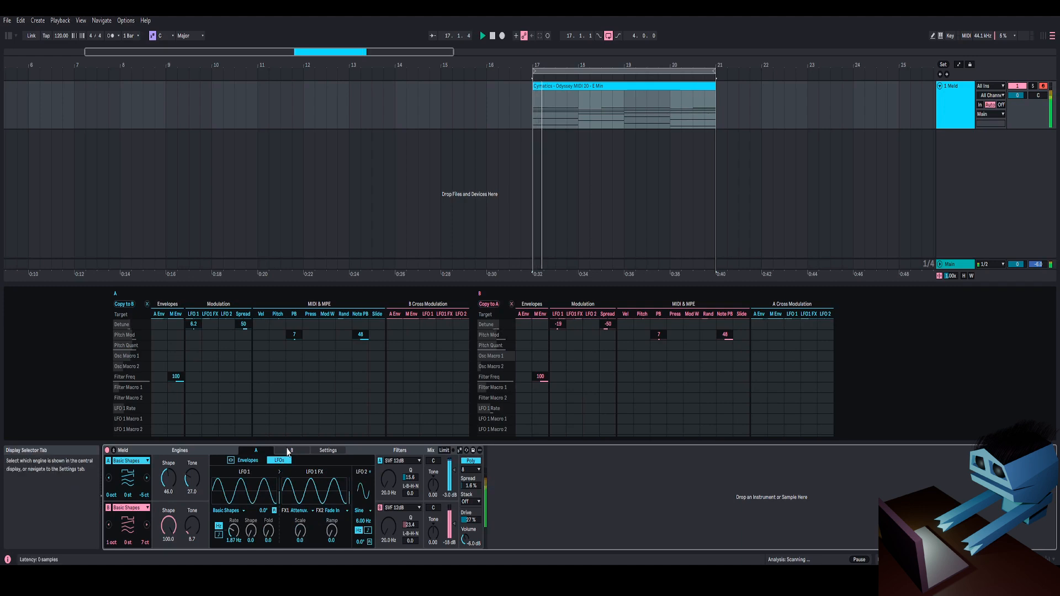
{"action": "left_click", "coordinate": [559, 327]}
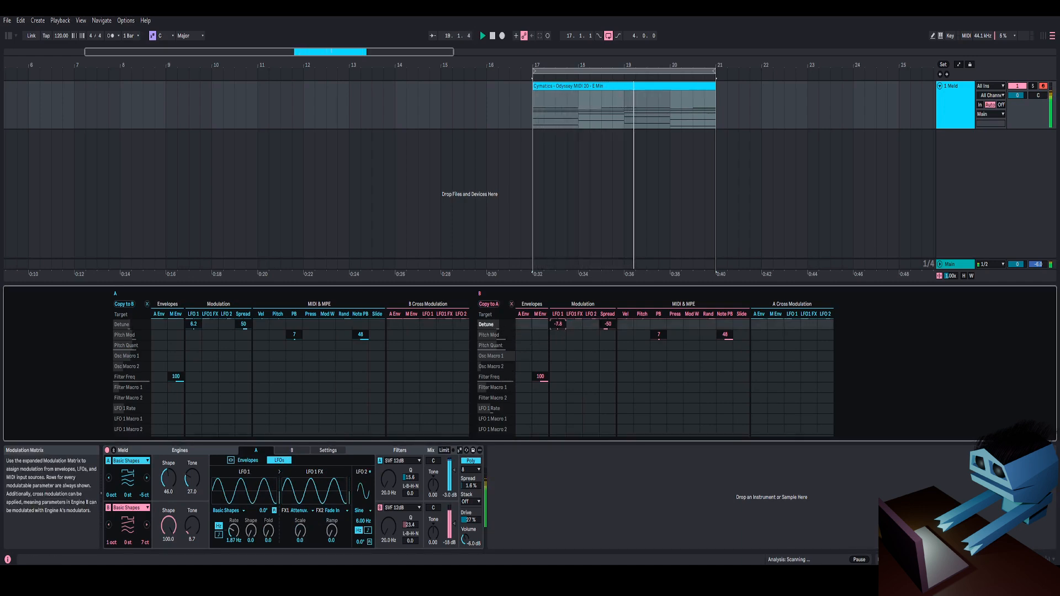
{"action": "left_click_drag", "start_coordinate": [194, 324], "coordinate": [194, 337]}
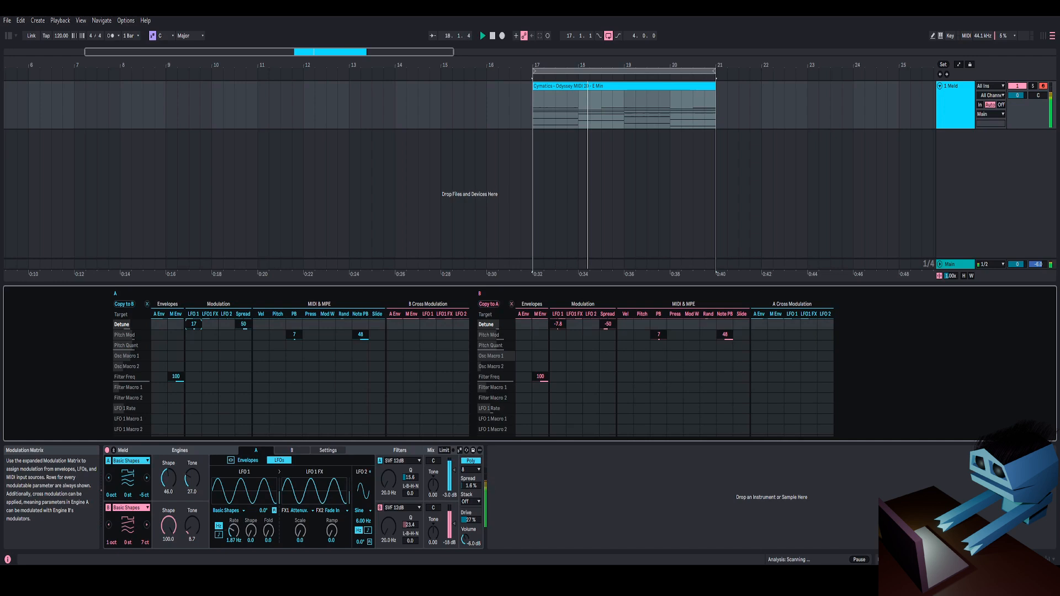
{"action": "mouse_move", "coordinate": [562, 325]}
{"action": "left_mouse_down"}
{"action": "mouse_move", "coordinate": [562, 351]}
{"action": "mouse_move", "coordinate": [558, 322]}
{"action": "left_mouse_up"}
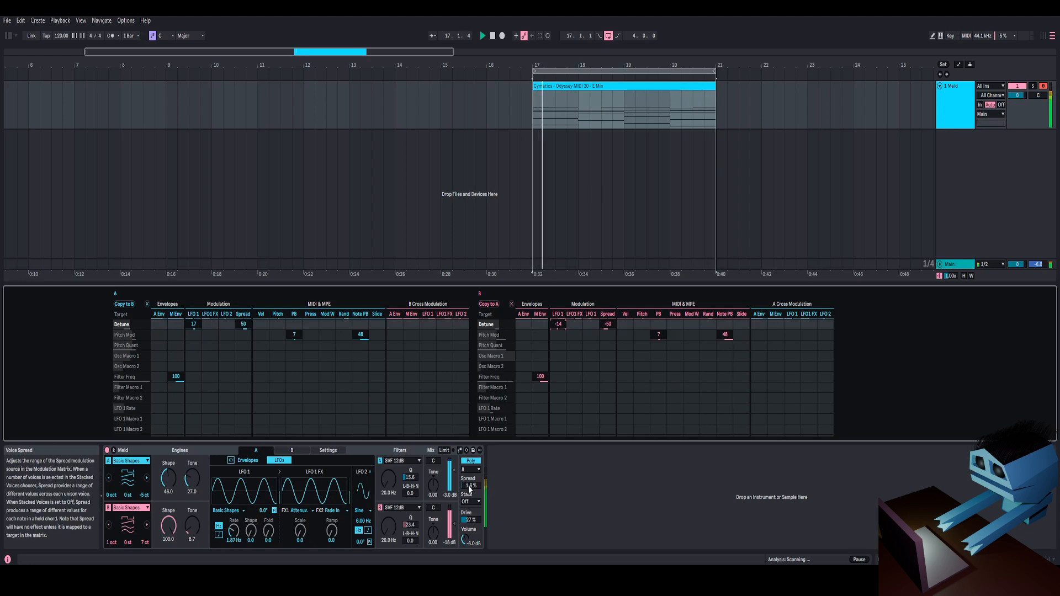
- Turn on stacked voices and set the voice Spread to 14 %
{"action": "mouse_move", "coordinate": [472, 485]}
{"action": "left_mouse_down"}
{"action": "mouse_move", "coordinate": [472, 497]}
{"action": "mouse_move", "coordinate": [472, 485]}
{"action": "left_mouse_up"}
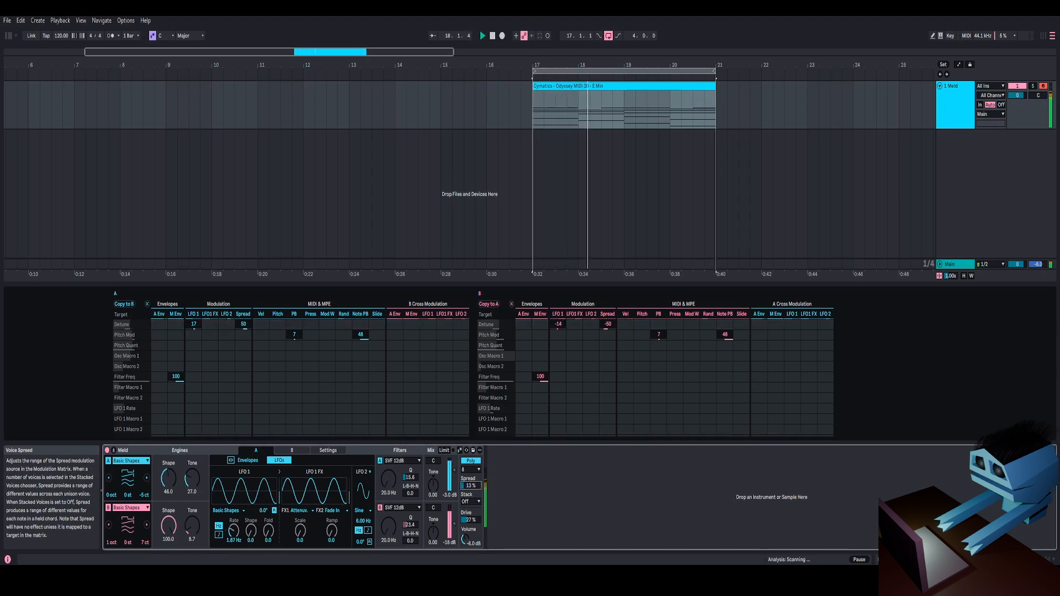
{"action": "left_click", "coordinate": [470, 502]}
{"action": "left_click", "coordinate": [470, 508]}
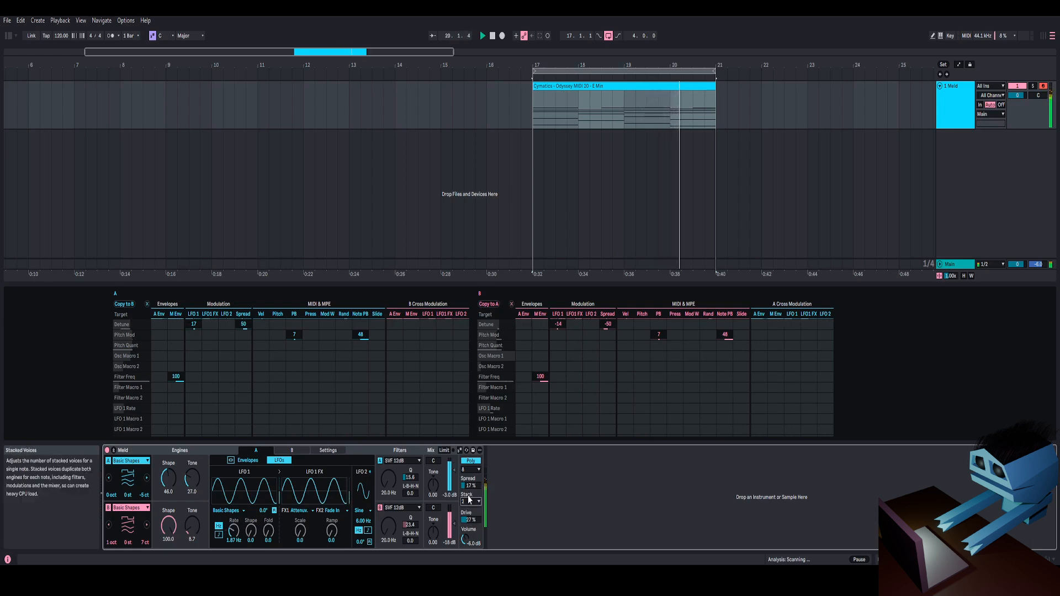
{"action": "left_click_drag", "start_coordinate": [471, 485], "coordinate": [470, 486]}
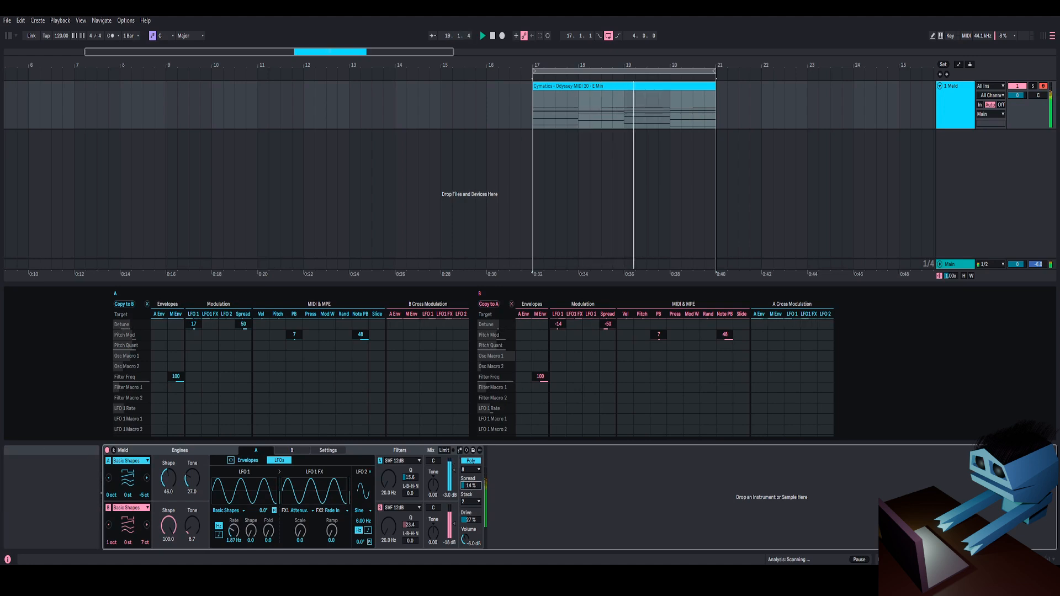
- Transpose all notes in the MIDI clip down five semitones and play the loop
{"action": "left_click", "coordinate": [917, 560]}
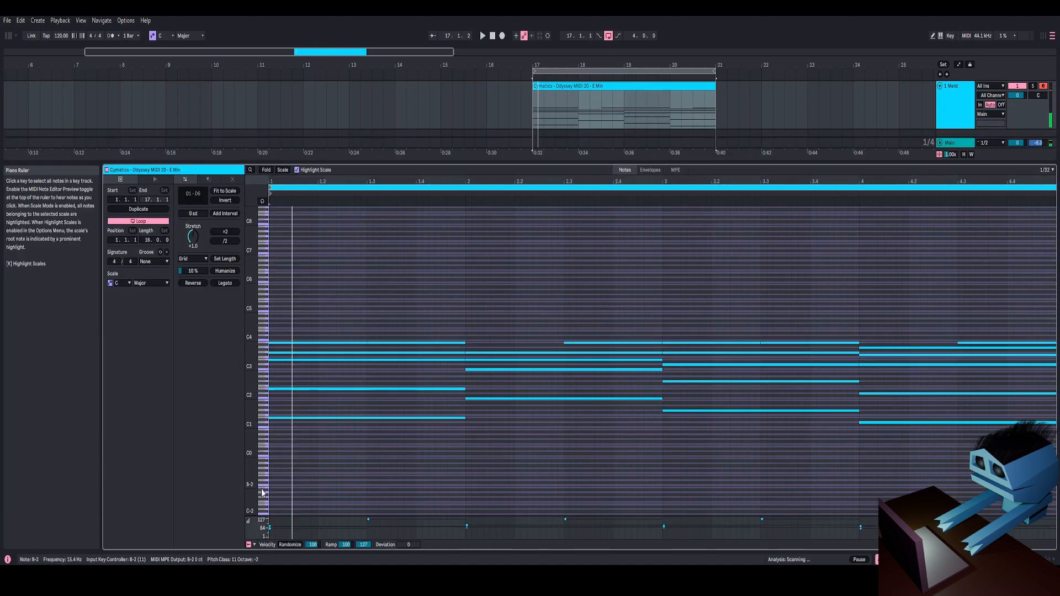
{"action": "key", "text": "ctrl+a"}
{"action": "key", "text": "Down"}
{"action": "key", "text": "Down"}
{"action": "key", "text": "Down"}
{"action": "key", "text": "Down"}
{"action": "key", "text": "Down"}
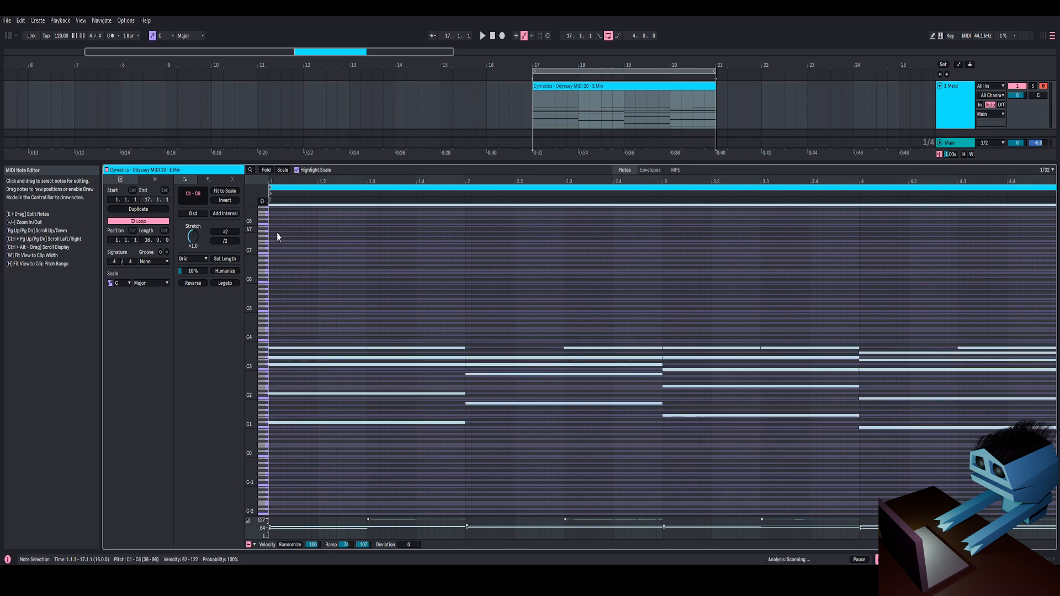
{"action": "key", "text": "space"}
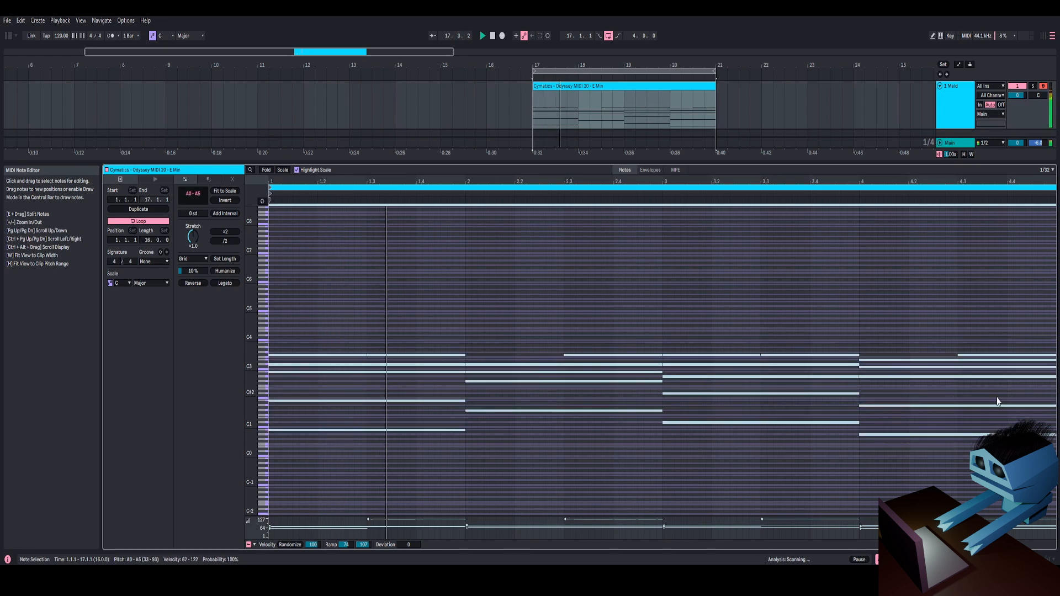
- Return to the Meld device, readjust engine B's filter Q and set engine A's Shape to 57.1
{"action": "left_click", "coordinate": [989, 559]}
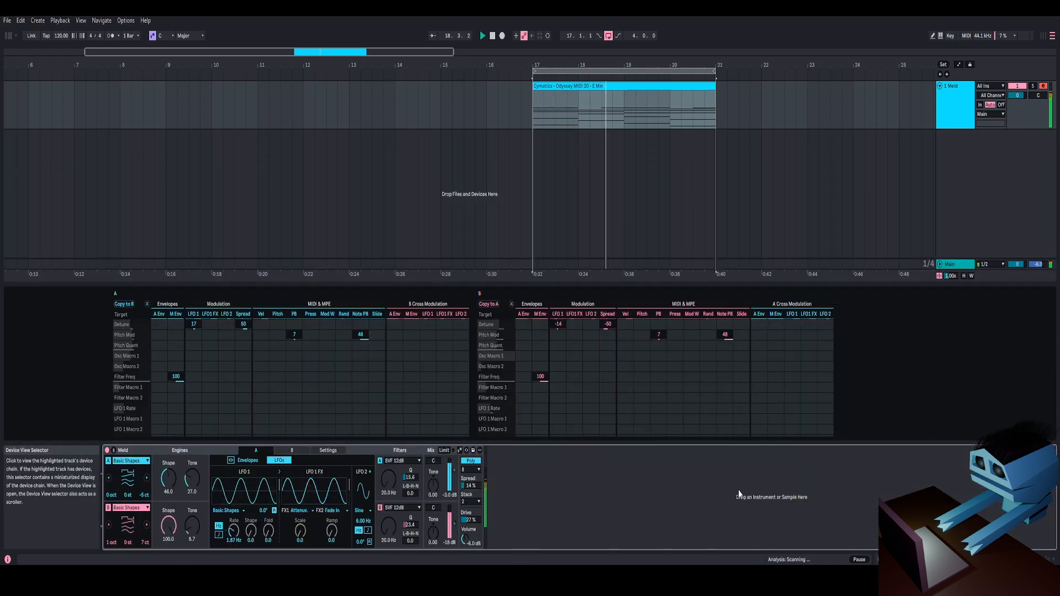
{"action": "left_click_drag", "start_coordinate": [407, 526], "coordinate": [407, 508]}
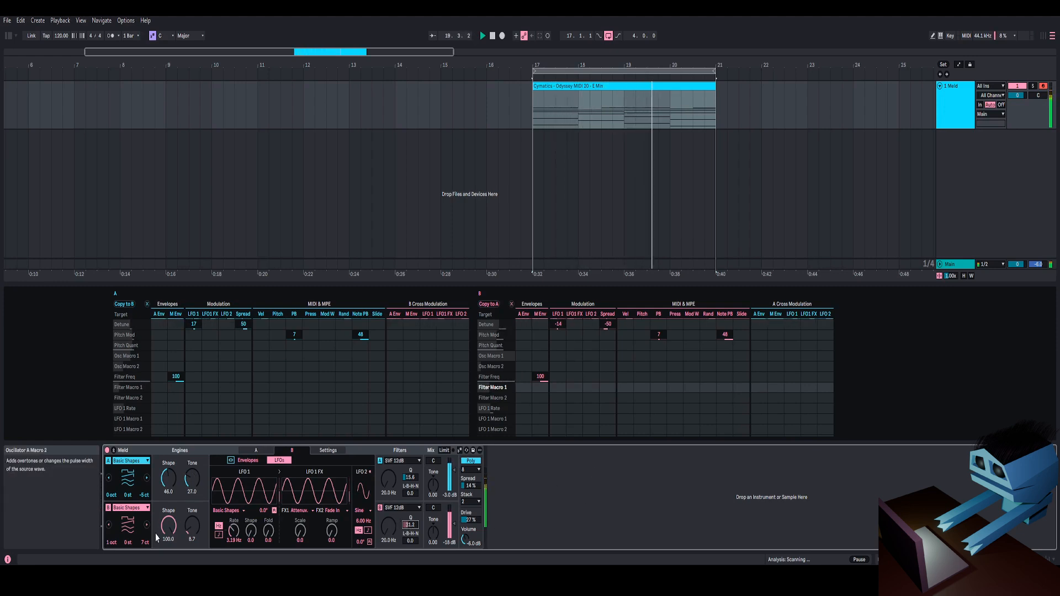
{"action": "left_click_drag", "start_coordinate": [169, 478], "coordinate": [169, 469]}
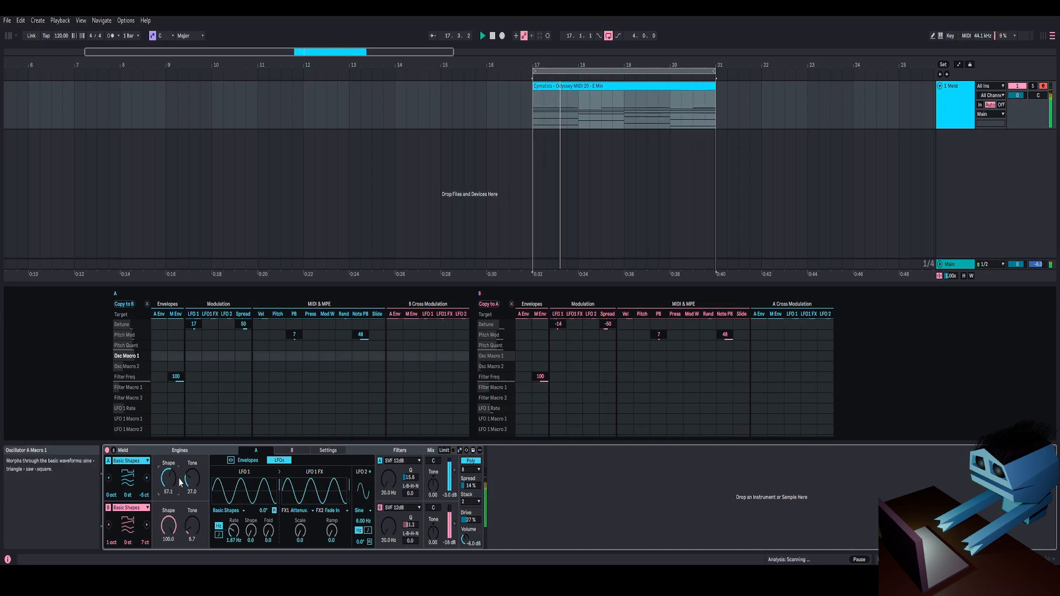
{"action": "left_click", "coordinate": [248, 462]}
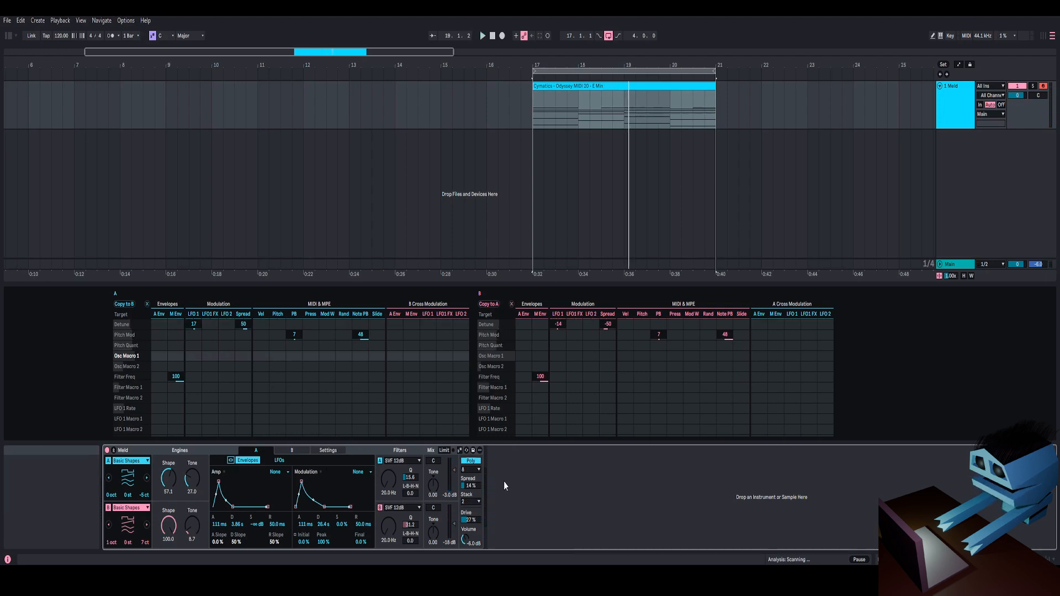
- Set engine B's Tone filter to -0.21, reset engine A's to 0.00 and set Drive to 30 %
{"action": "left_click_drag", "start_coordinate": [435, 499], "coordinate": [436, 489]}
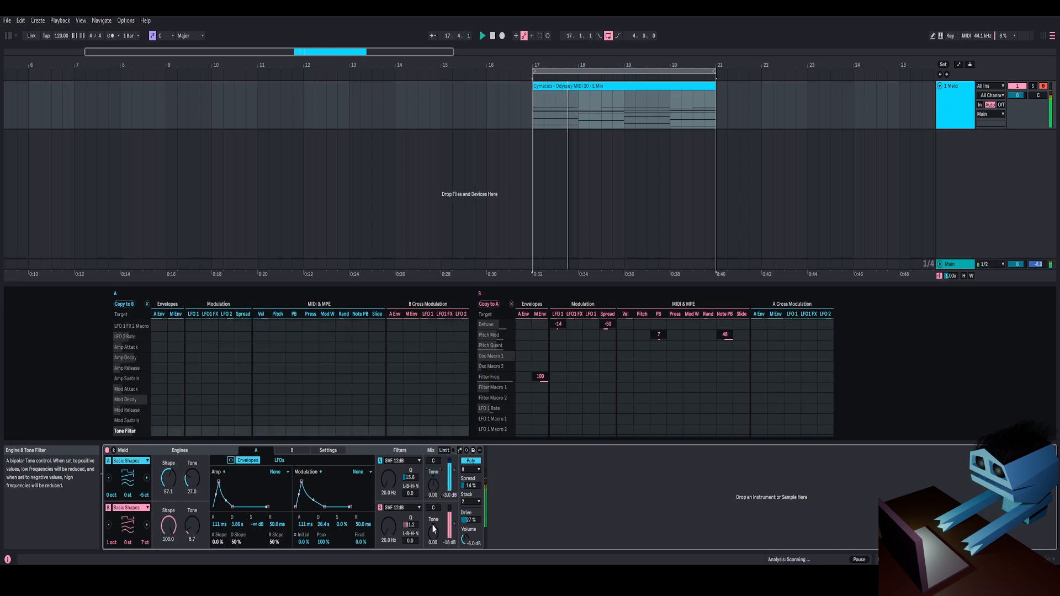
{"action": "left_click_drag", "start_coordinate": [434, 529], "coordinate": [434, 514]}
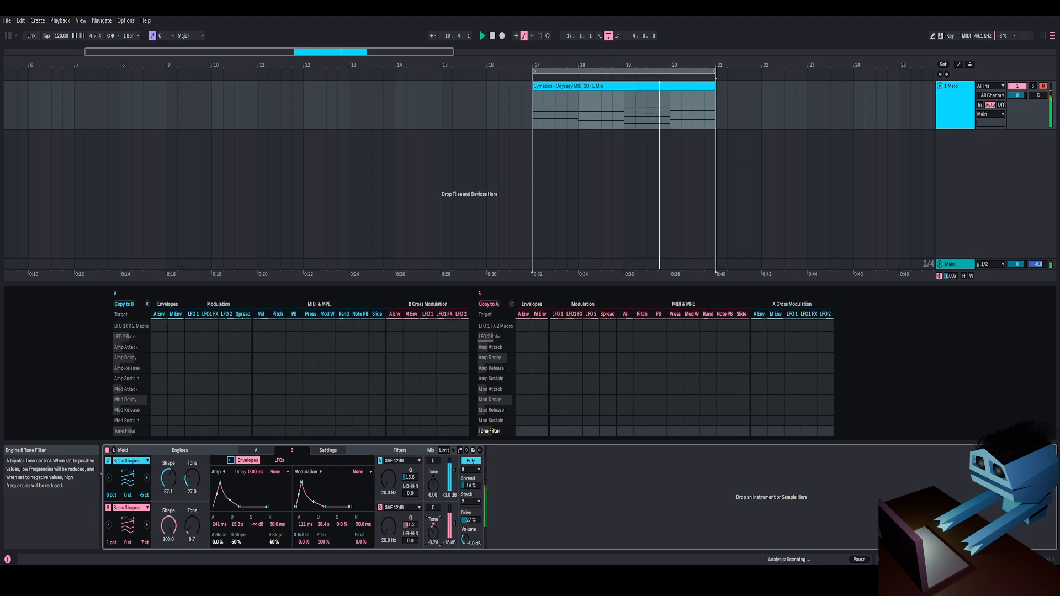
{"action": "left_click_drag", "start_coordinate": [434, 534], "coordinate": [434, 532]}
{"action": "left_click", "coordinate": [433, 486]}
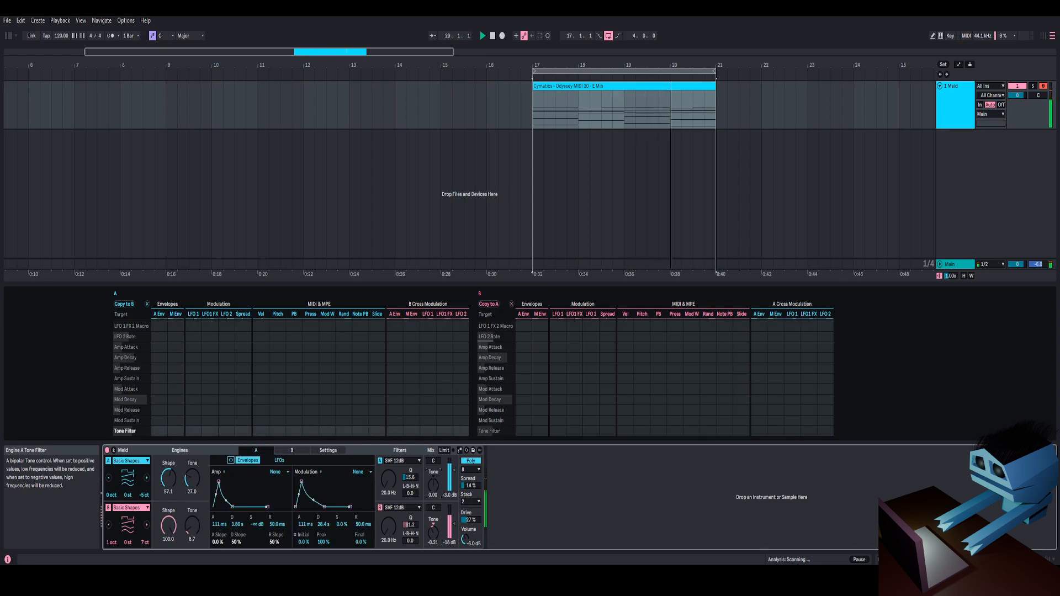
{"action": "double_click", "coordinate": [435, 493]}
{"action": "left_click_drag", "start_coordinate": [470, 520], "coordinate": [470, 522]}
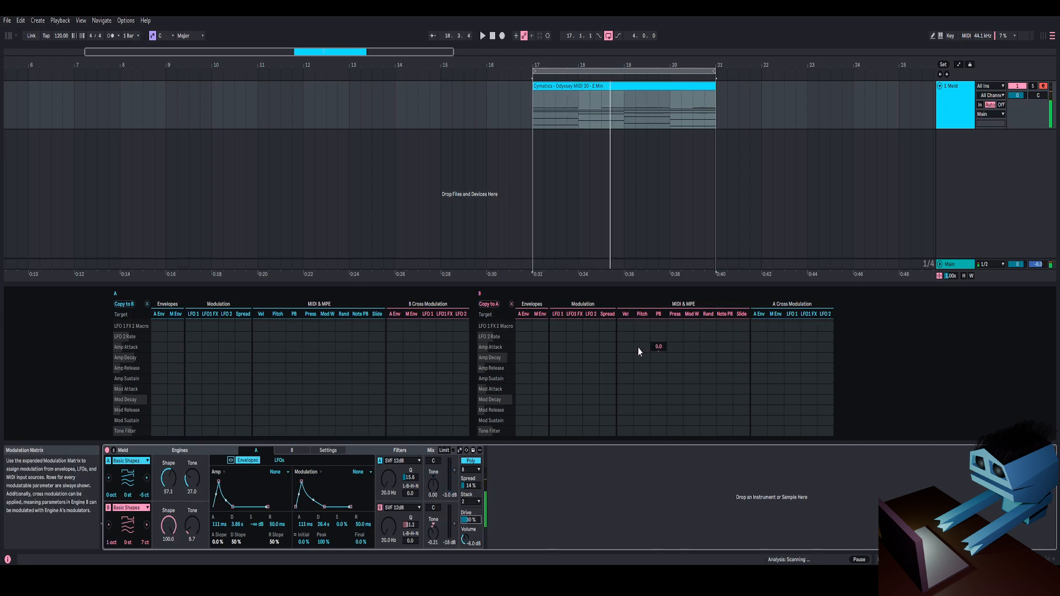
- Collapse Meld's expanded view and add the Chorus-Ensemble and Reverb audio effects after it
{"action": "left_click", "coordinate": [115, 451]}
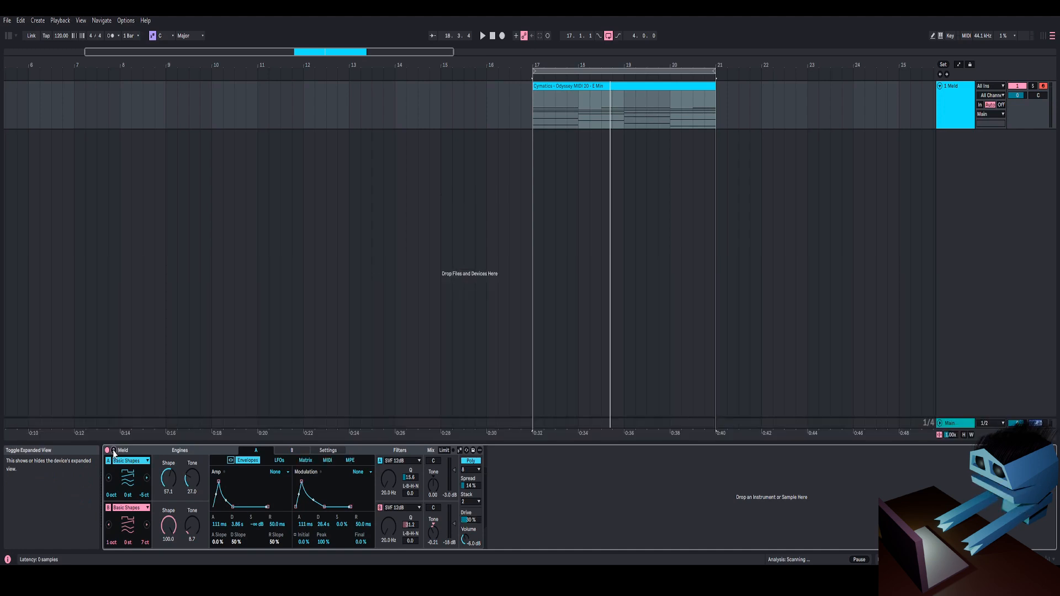
{"action": "left_click", "coordinate": [9, 35]}
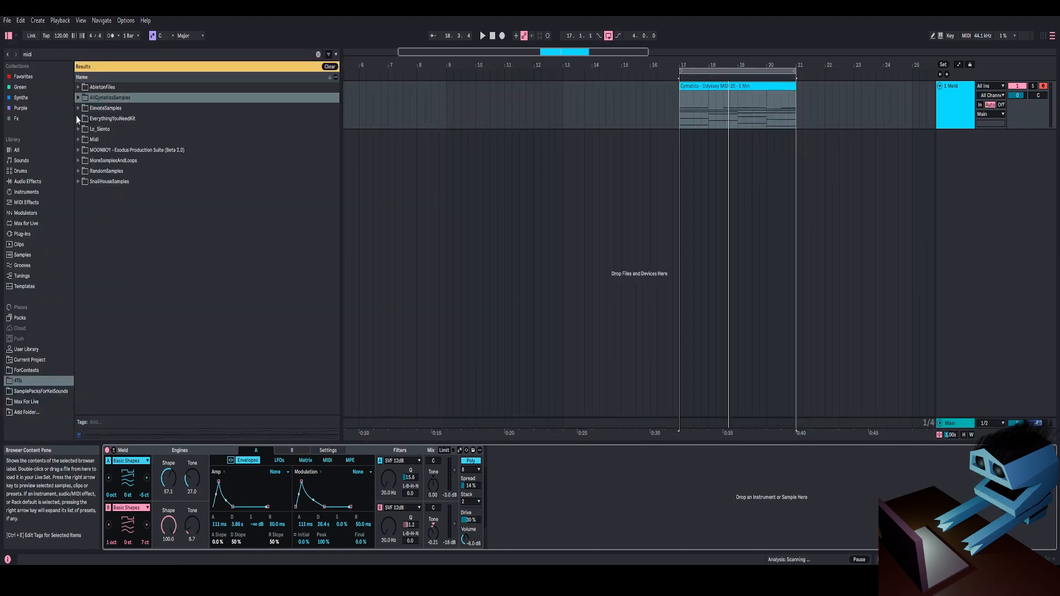
{"action": "left_click", "coordinate": [27, 181]}
{"action": "left_click", "coordinate": [318, 104]}
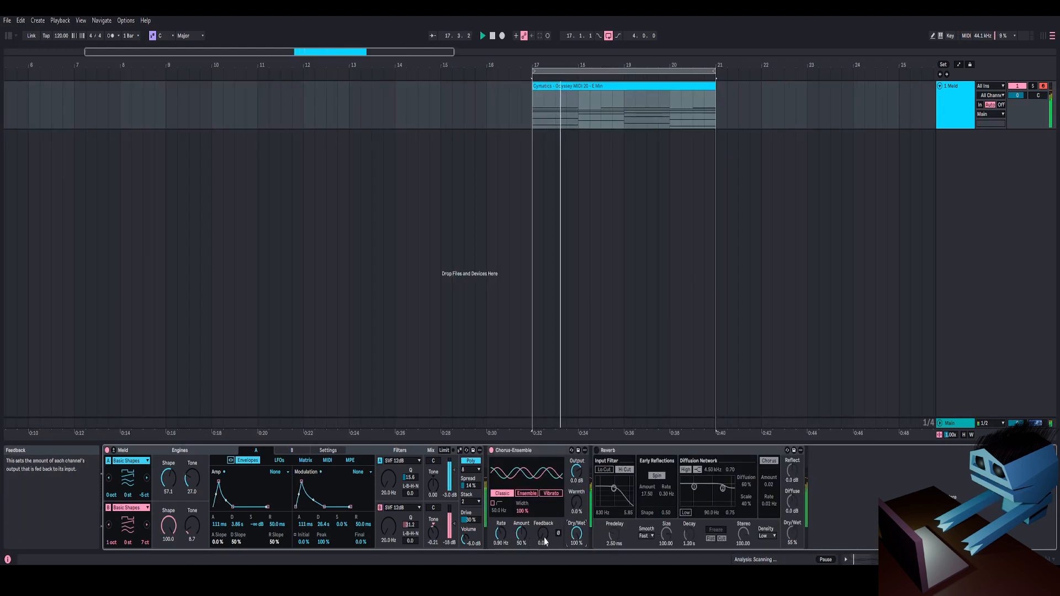
- Set Chorus-Ensemble to a 1.23 Hz rate, 48 % amount, 82 % feedback and 36 % dry/wet, then stop playback
{"action": "left_click_drag", "start_coordinate": [544, 539], "coordinate": [545, 500]}
{"action": "left_click_drag", "start_coordinate": [522, 537], "coordinate": [577, 575]}
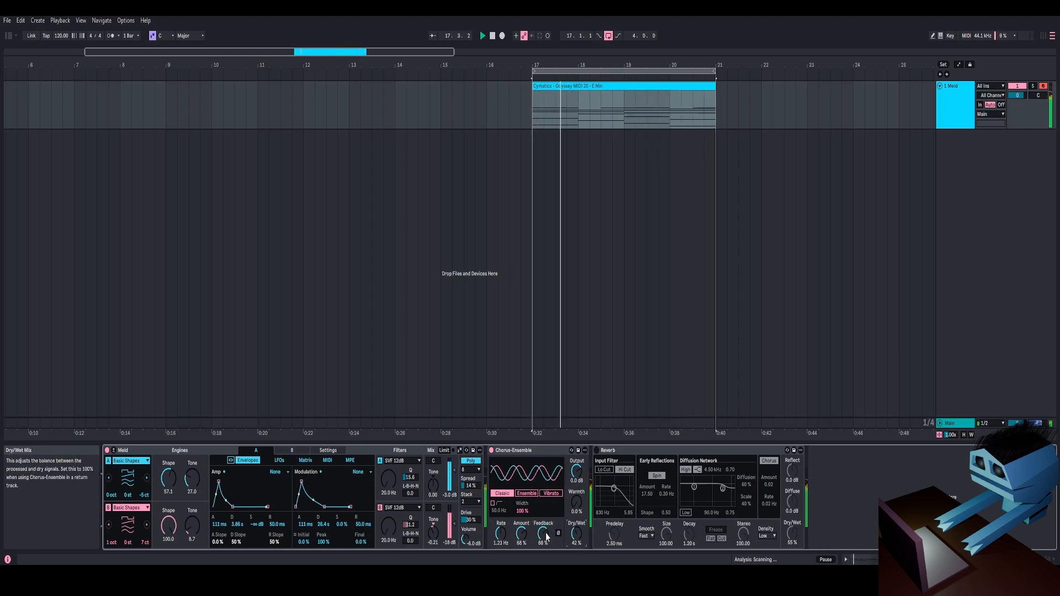
{"action": "left_click_drag", "start_coordinate": [544, 536], "coordinate": [524, 550]}
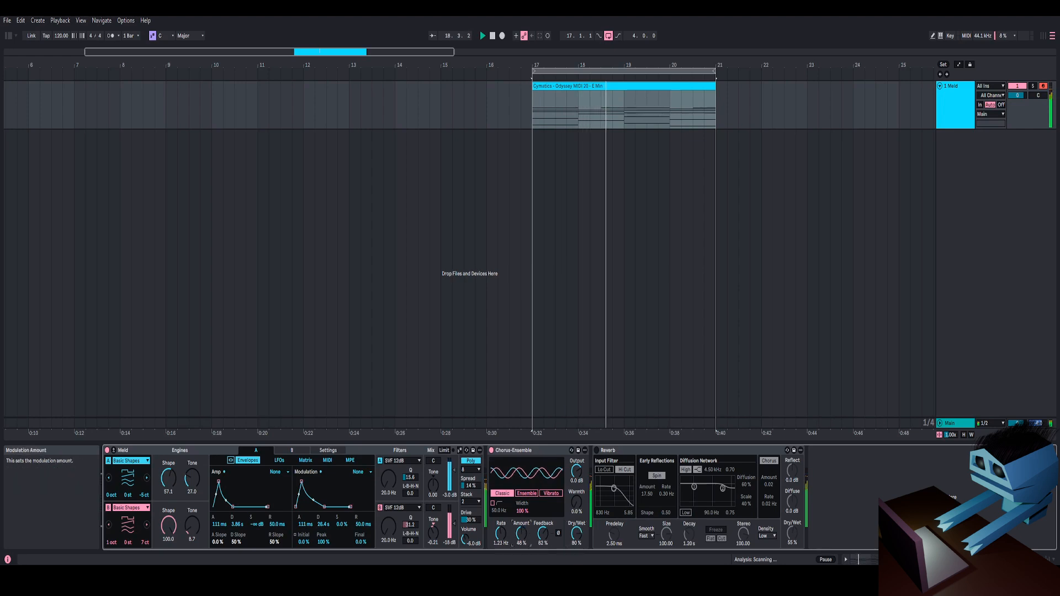
{"action": "mouse_move", "coordinate": [581, 532]}
{"action": "left_mouse_down"}
{"action": "mouse_move", "coordinate": [582, 559]}
{"action": "mouse_move", "coordinate": [578, 535]}
{"action": "left_mouse_up"}
{"action": "left_click", "coordinate": [544, 452]}
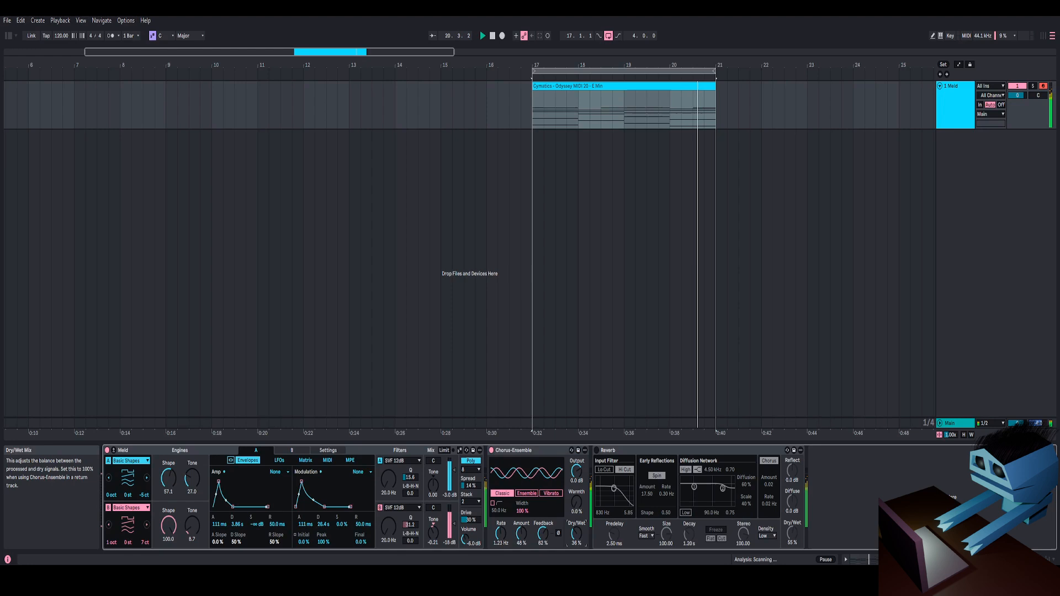
{"action": "key", "text": "space"}
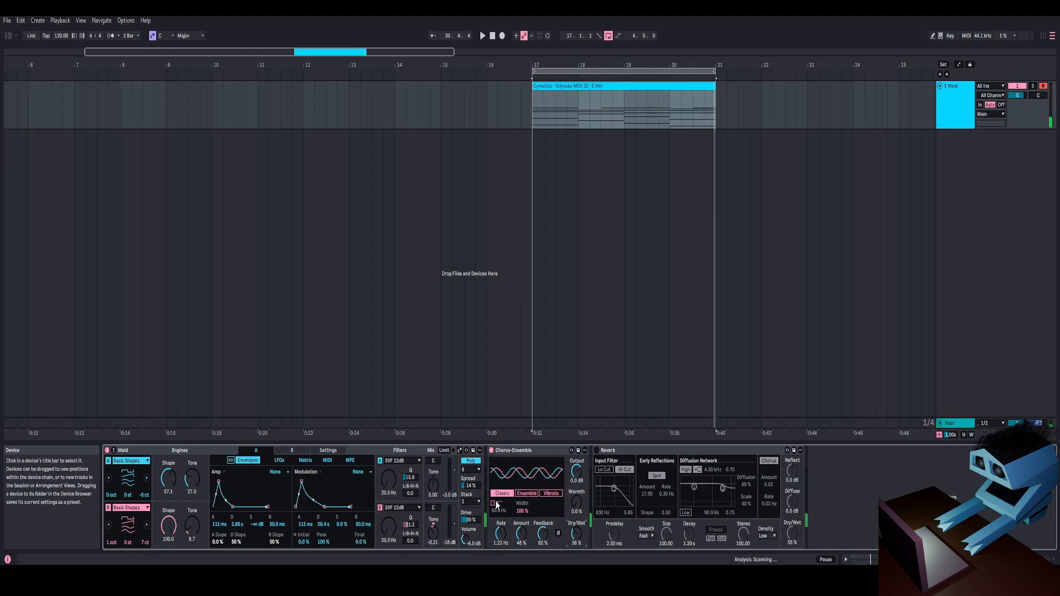
- Group the Reverb into an Audio Effect Rack with an extra empty chain, then set its size to 12.66, decay to 6.24 s and dry/wet to 100 %
{"action": "left_click", "coordinate": [626, 452]}
{"action": "left_click", "coordinate": [597, 451]}
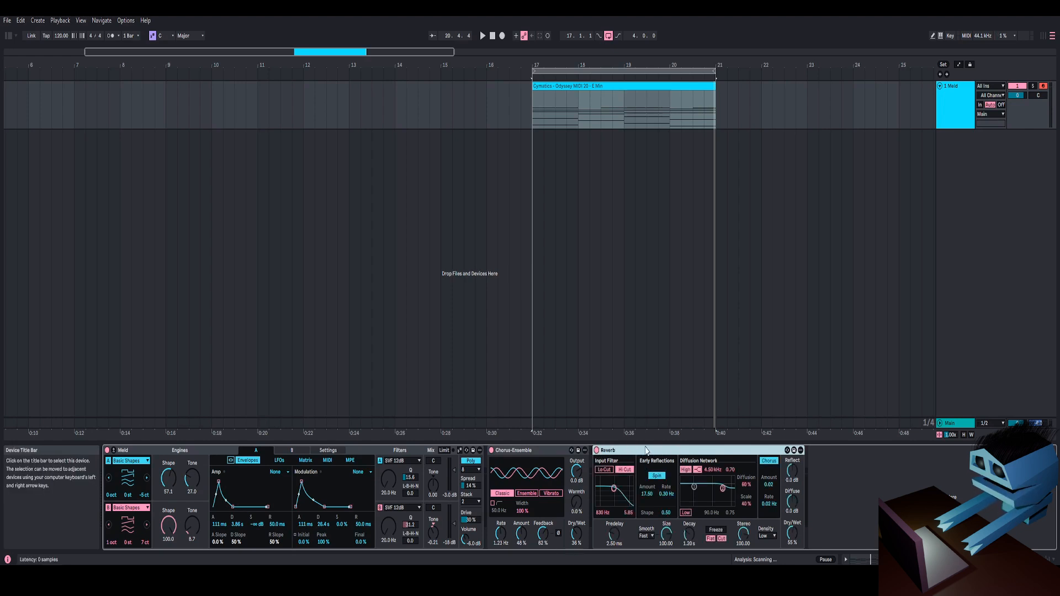
{"action": "key", "text": "ctrl+g"}
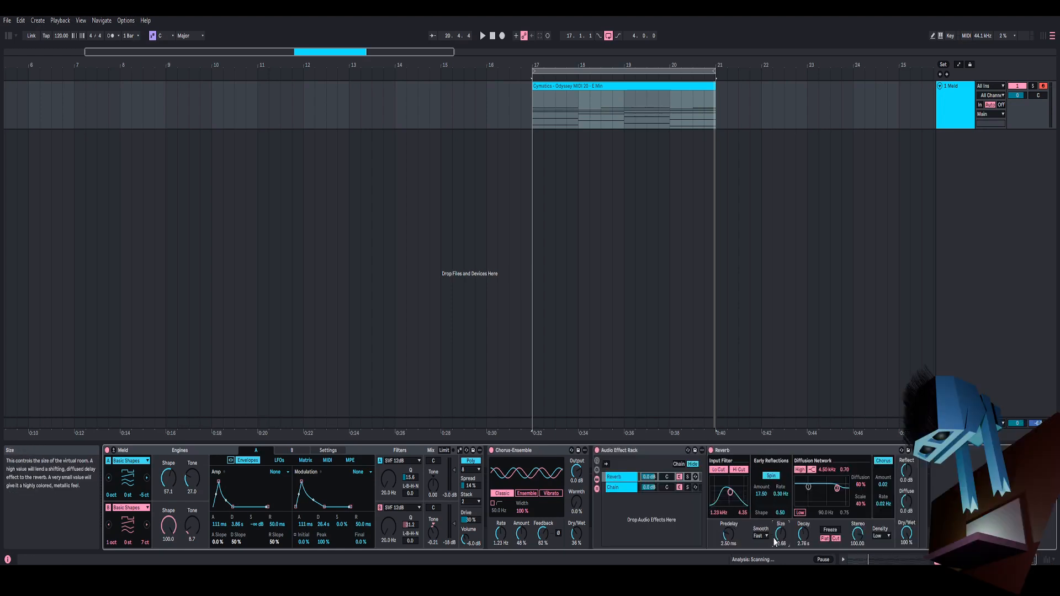
{"action": "left_click_drag", "start_coordinate": [804, 536], "coordinate": [803, 524]}
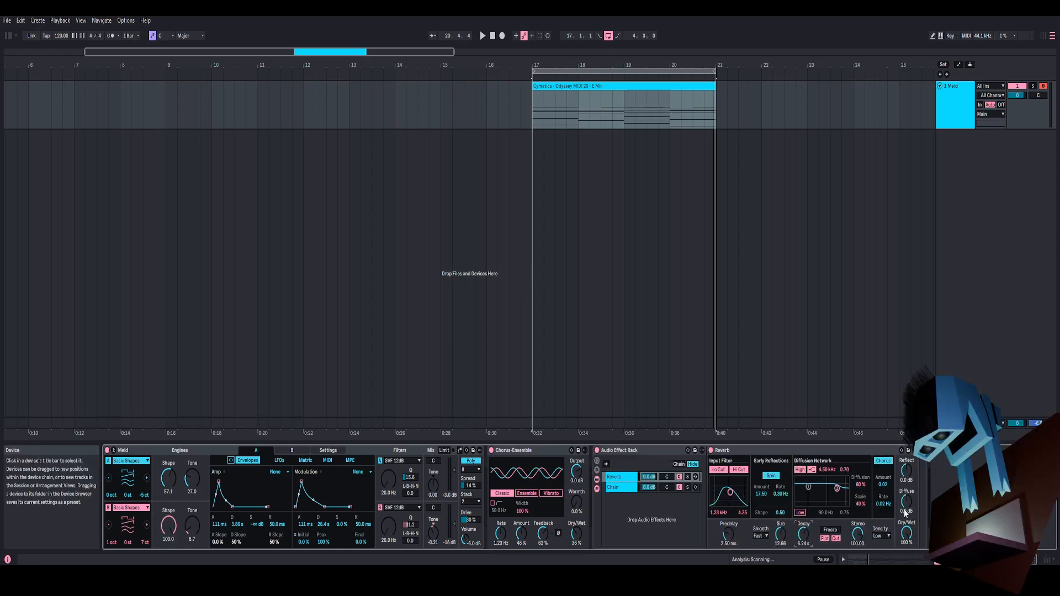
{"action": "left_click_drag", "start_coordinate": [906, 507], "coordinate": [906, 505]}
- Play the clip, turn off looping so playback runs past the clip's end, and stop after listening to the reverb tail
{"action": "key", "text": "space"}
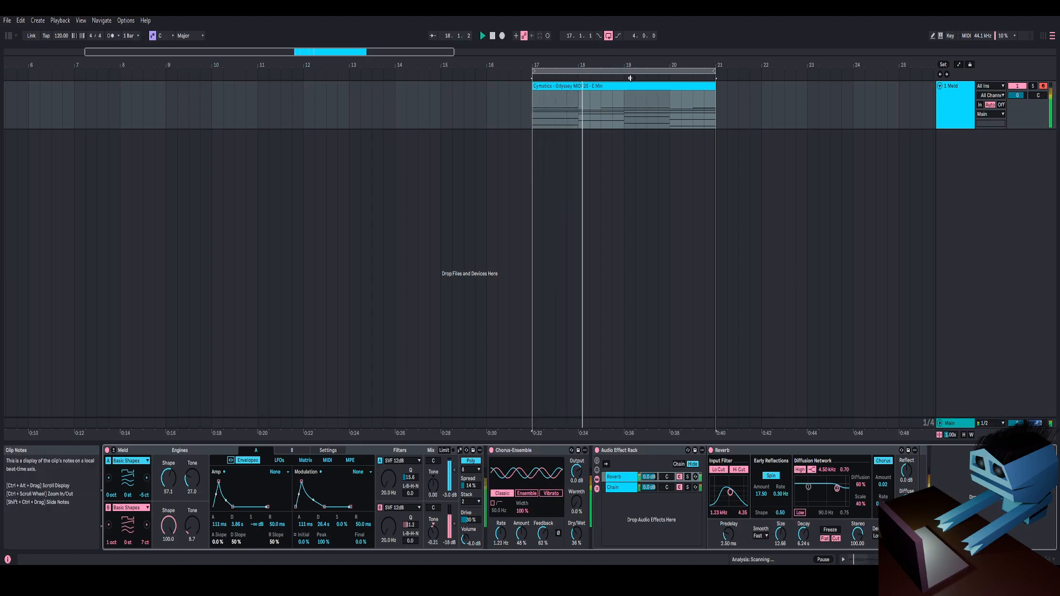
{"action": "left_click_drag", "start_coordinate": [651, 65], "coordinate": [602, 61]}
{"action": "right_click", "coordinate": [613, 72]}
{"action": "left_click", "coordinate": [623, 77]}
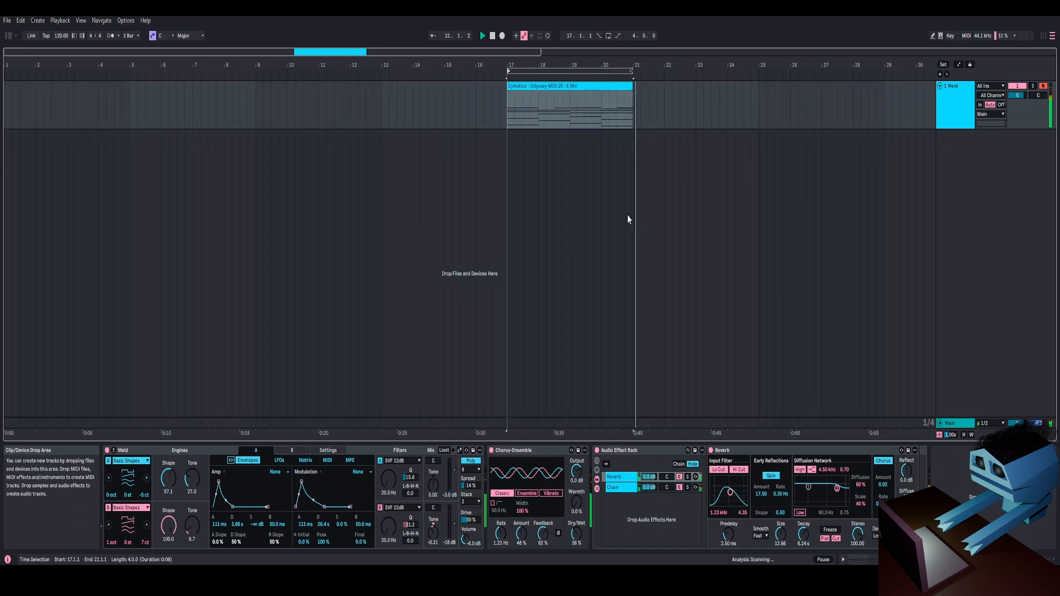
{"action": "key", "text": "space"}
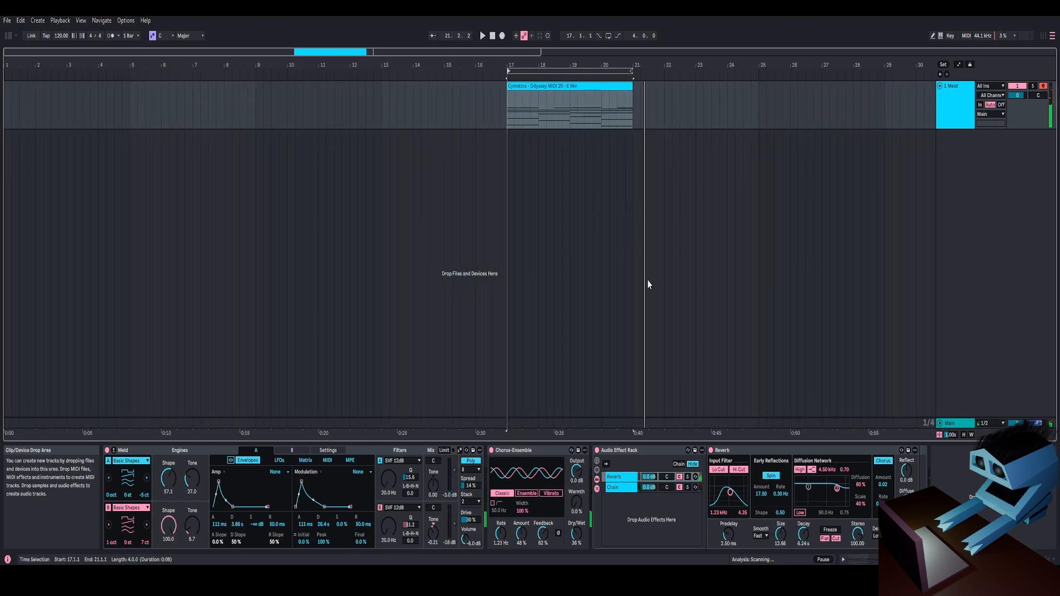
- Rename the Audio Effect Rack as Reverb and group Meld, Chorus-Ensemble and the Reverb rack into one Instrument Rack with its chain list shown
{"action": "right_click", "coordinate": [624, 449]}
{"action": "left_click", "coordinate": [643, 361]}
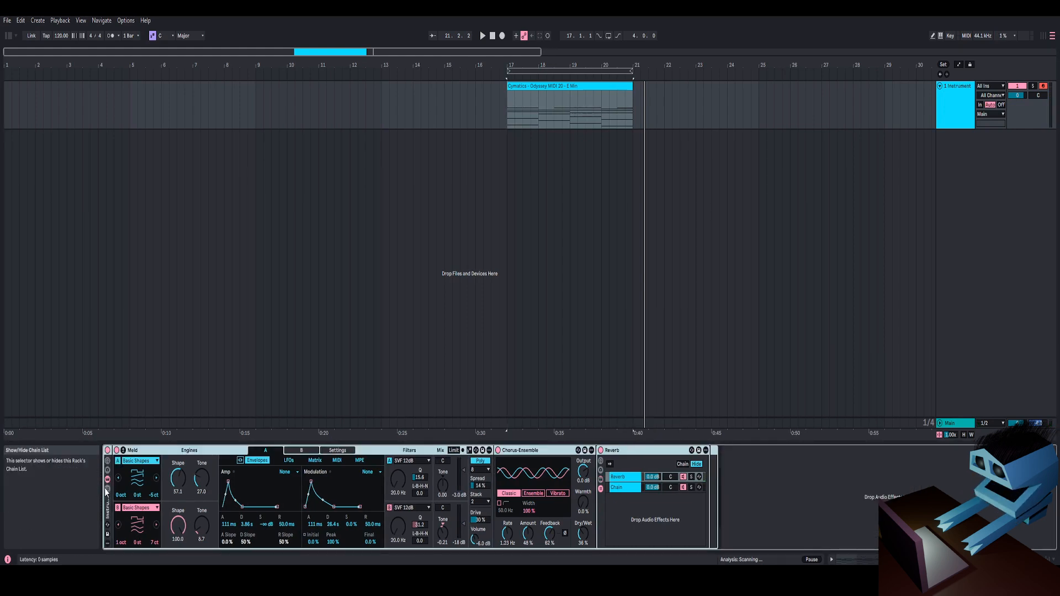
{"action": "key", "text": "ctrl+g"}
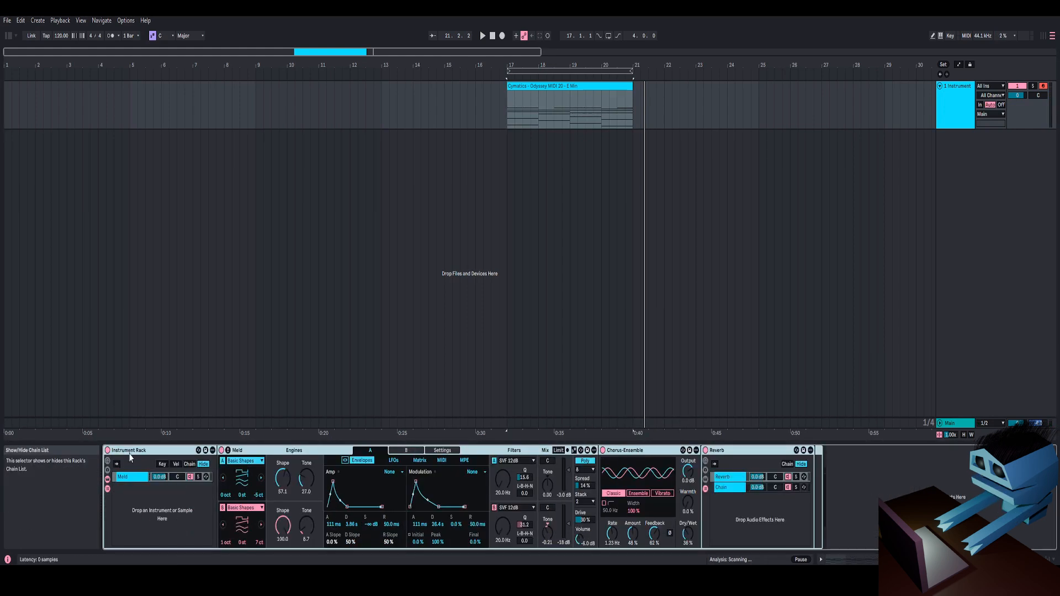
- Rename the Instrument Rack as "Giant Space Guy in Space or something lol" and collapse the Meld, Chorus-Ensemble and Reverb devices inside it
{"action": "right_click", "coordinate": [136, 450]}
{"action": "left_click", "coordinate": [159, 351]}
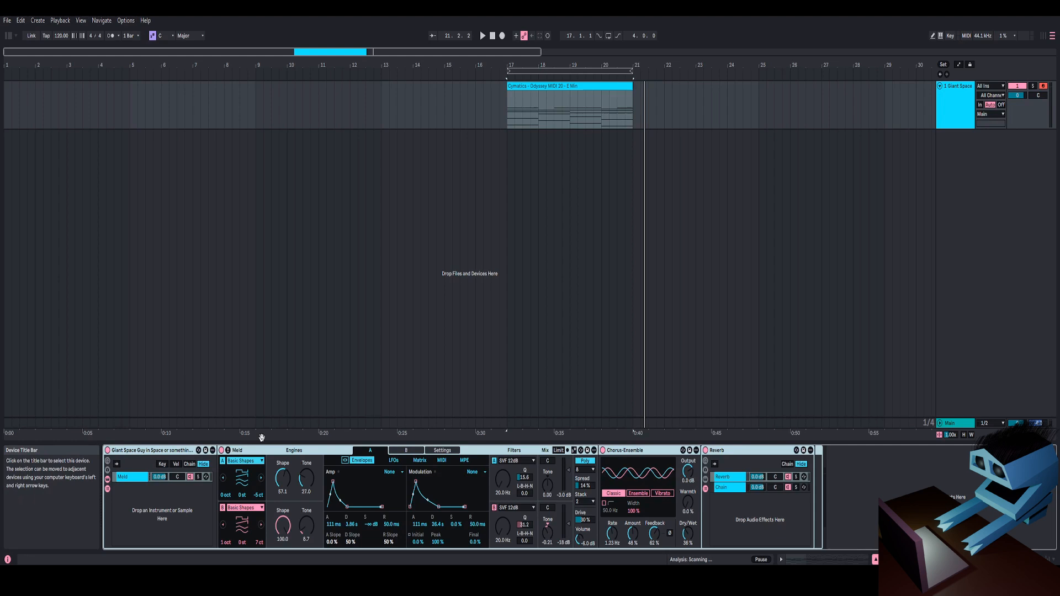
{"action": "double_click", "coordinate": [308, 451]}
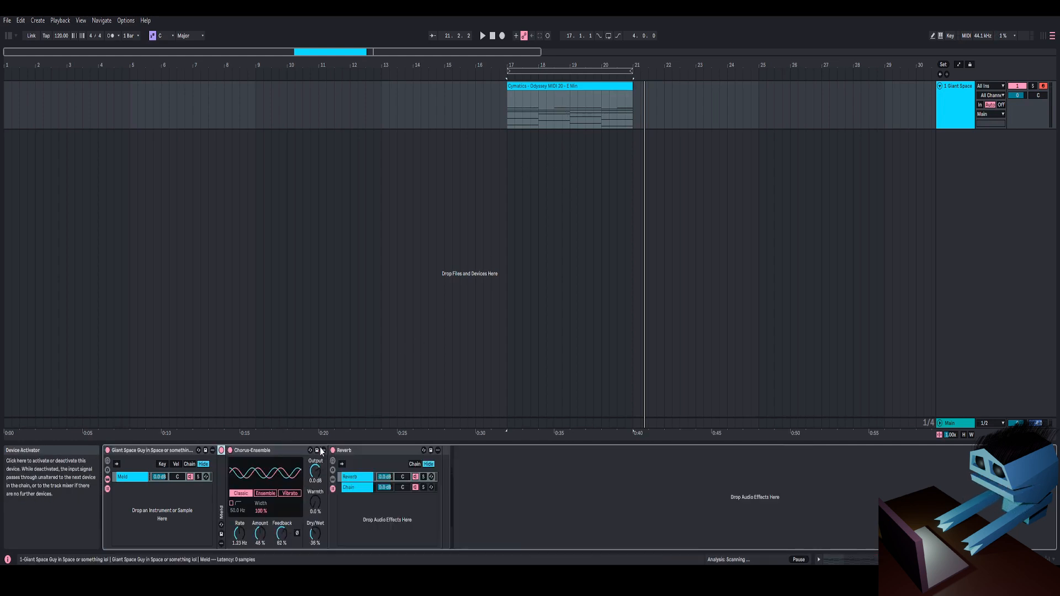
{"action": "double_click", "coordinate": [270, 451]}
{"action": "double_click", "coordinate": [289, 451]}
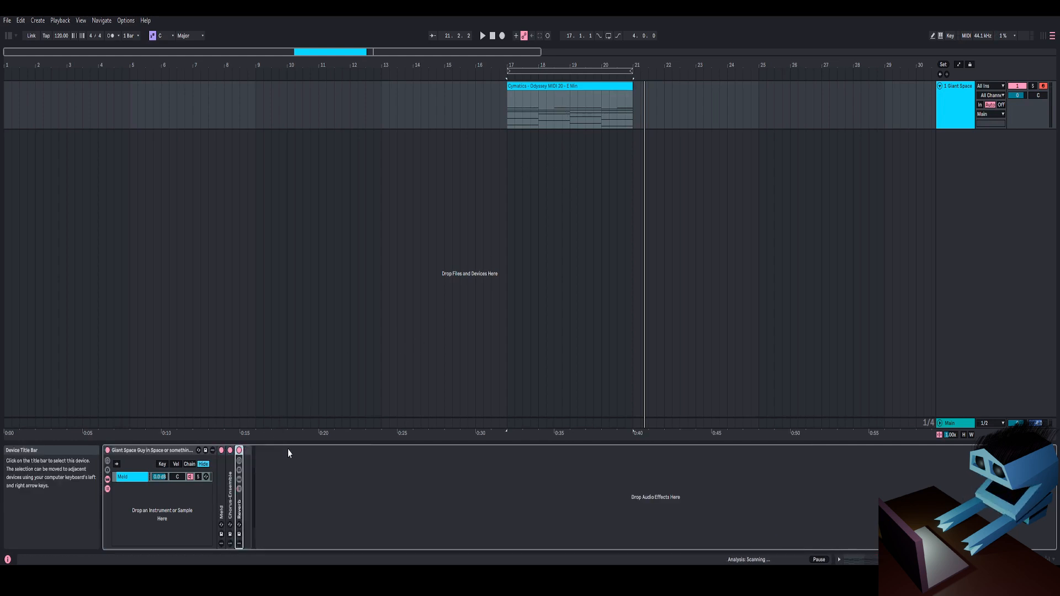
- Place the insert marker at the clip's start at bar 17 and rename the MIDI track as "Ep.1"
{"action": "left_click", "coordinate": [505, 120]}
{"action": "right_click", "coordinate": [949, 101]}
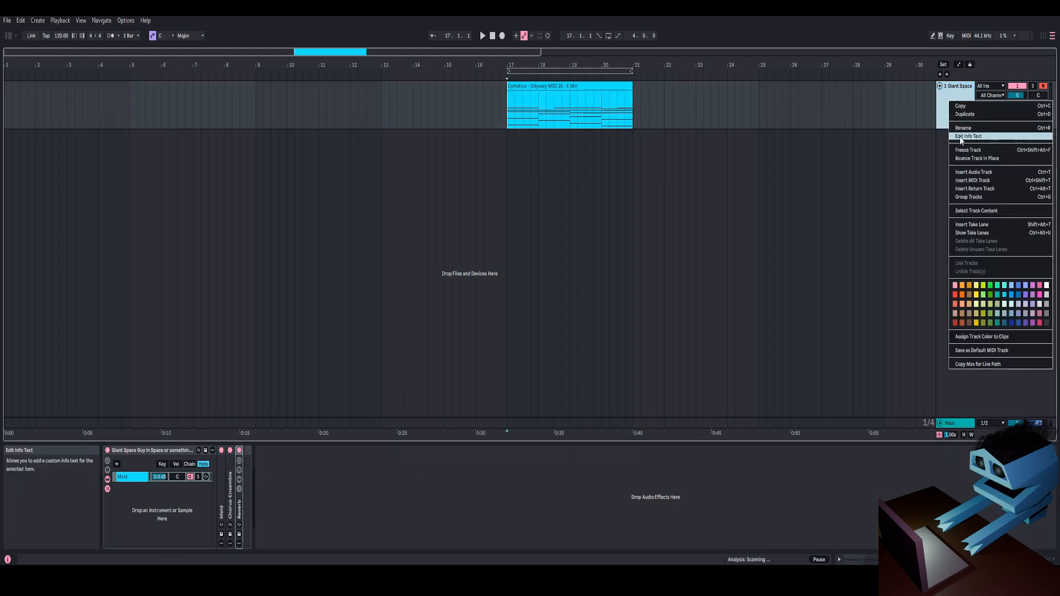
{"action": "left_click", "coordinate": [961, 129]}
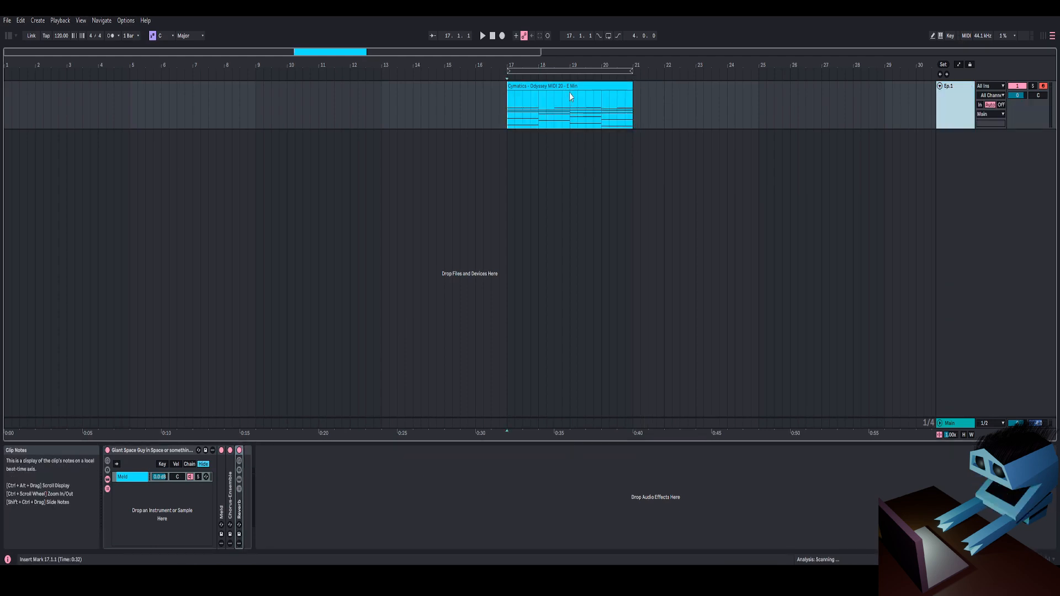
- Select the MIDI clip on the renamed track and play it from bar 17 to listen to the finished pad
{"action": "left_click", "coordinate": [569, 86]}
{"action": "left_click_drag", "start_coordinate": [572, 64], "coordinate": [620, 70]}
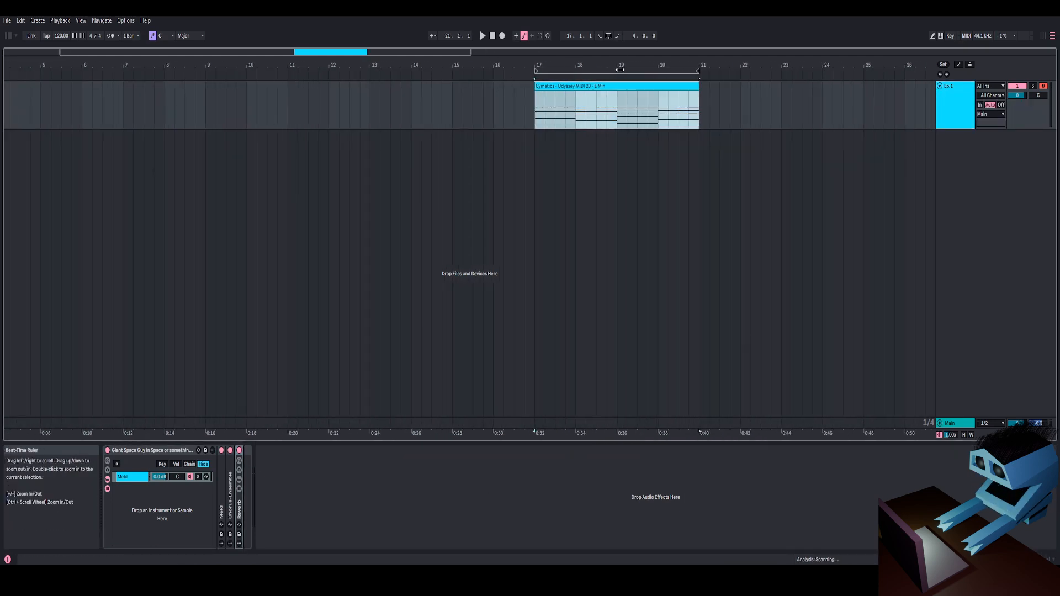
{"action": "left_click", "coordinate": [566, 87]}
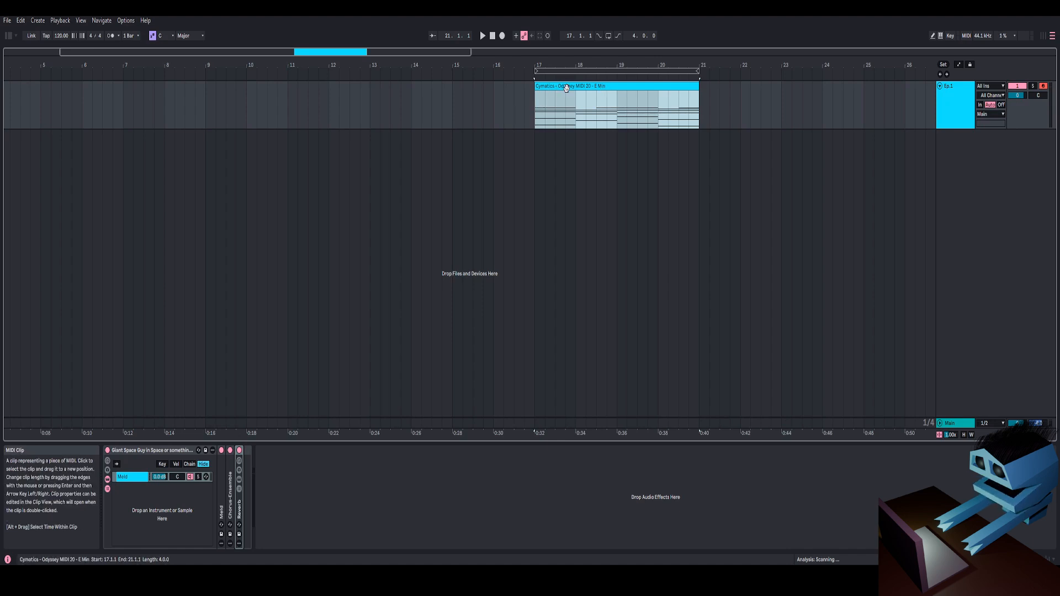
{"action": "key", "text": "space"}
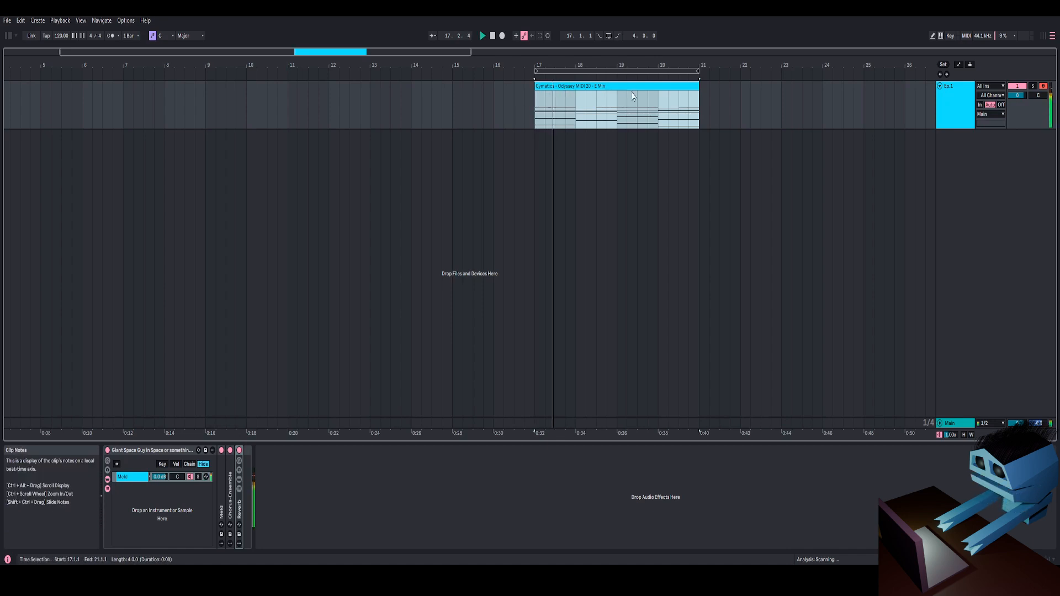